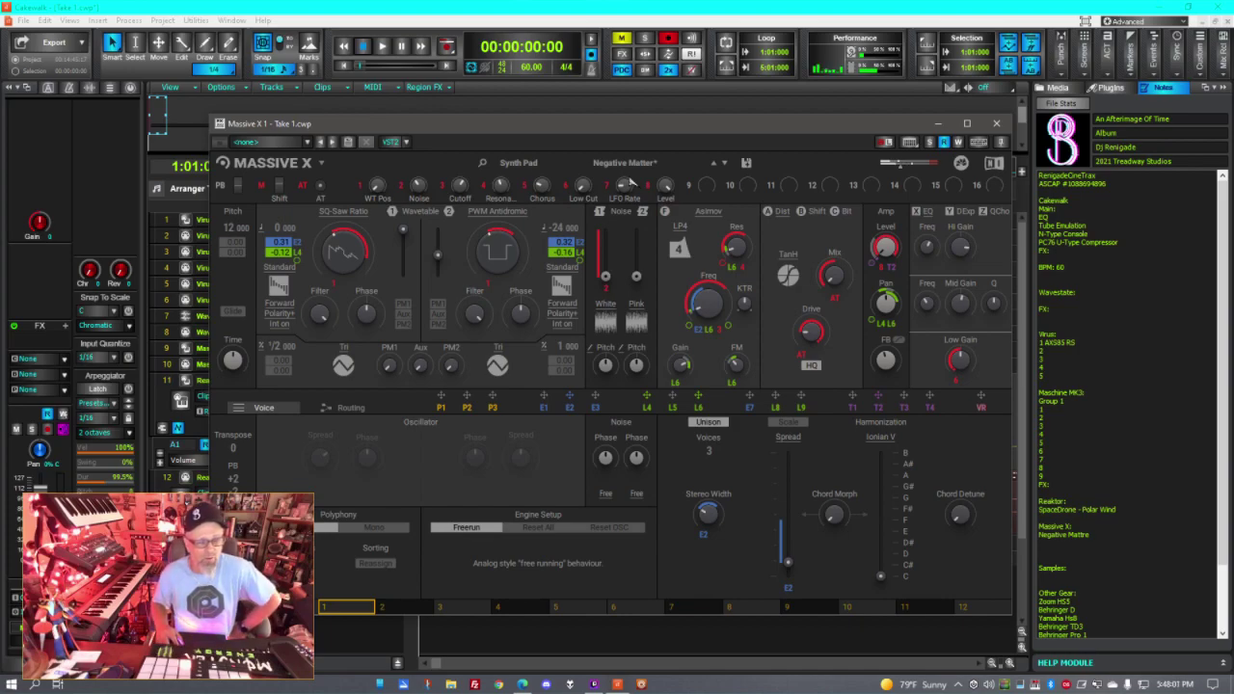
- Dock the Massive X synth window in the MultiDock and select the Virus TI 1 track
mouse_move(625, 185)
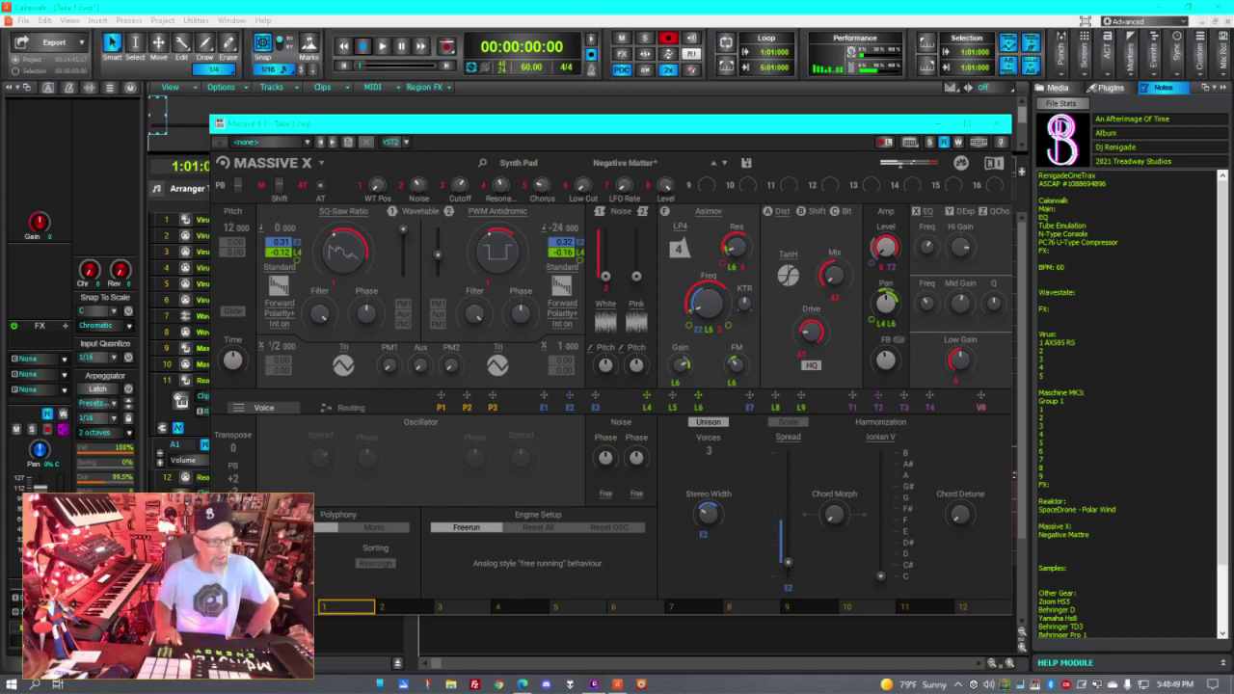
right_click(811, 125)
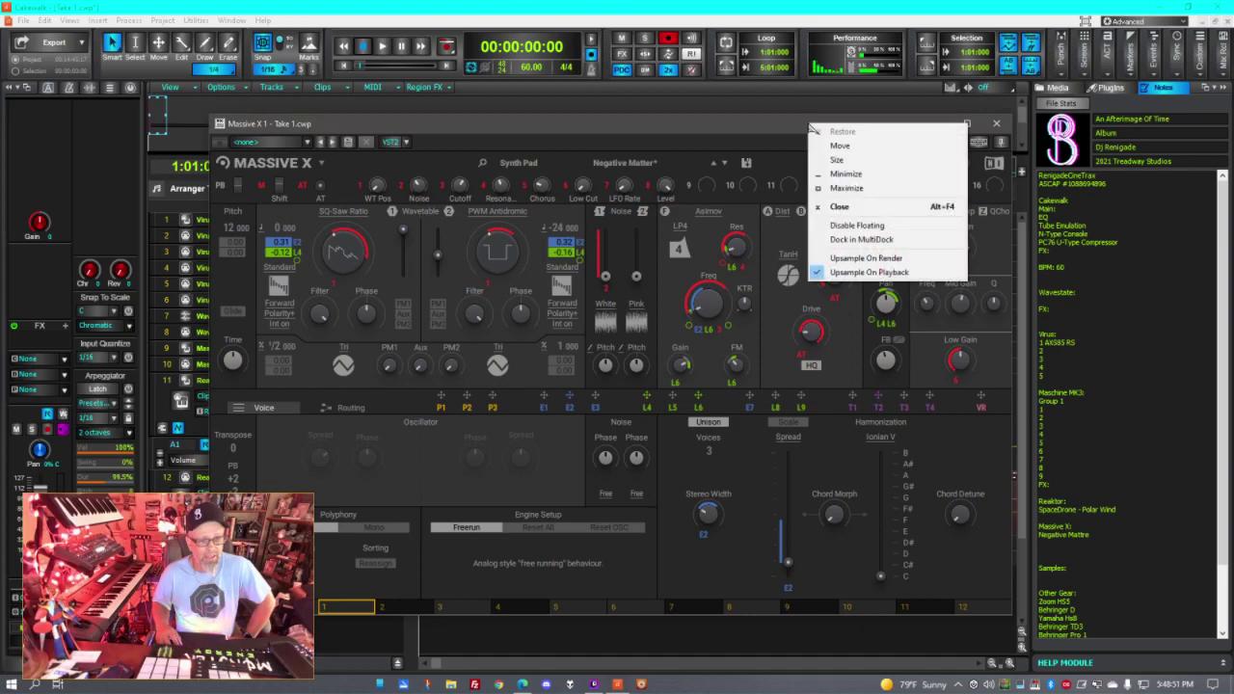
click(887, 240)
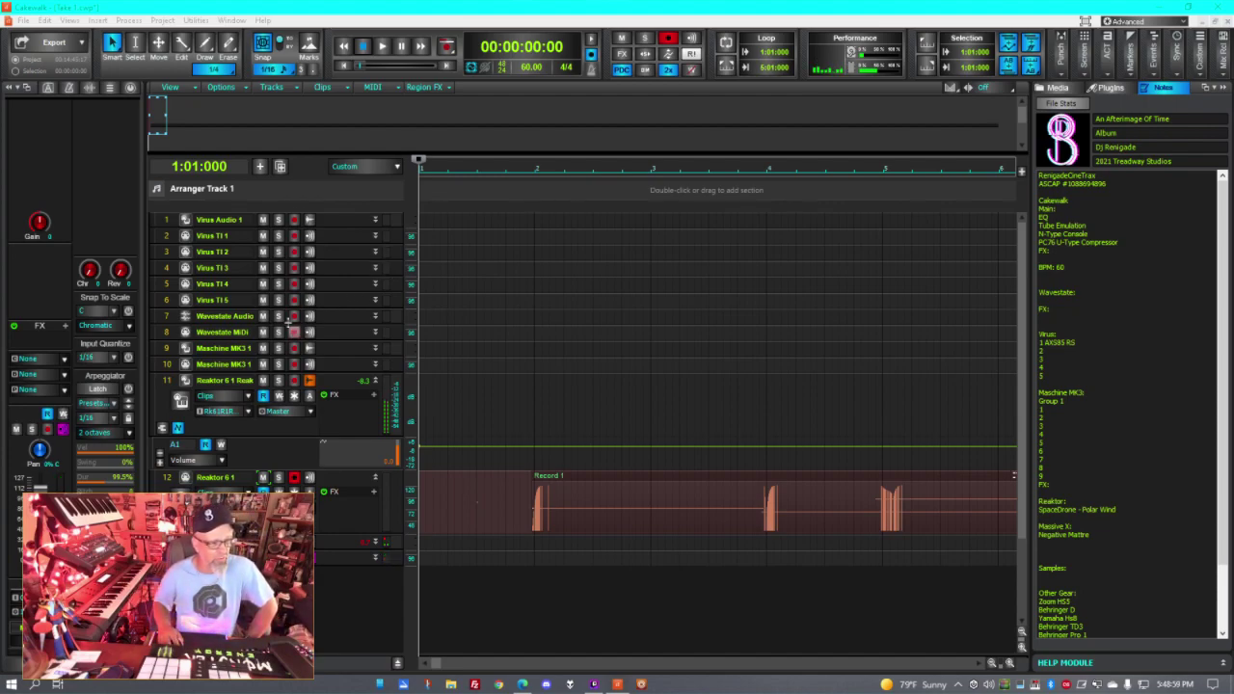
double_click(212, 235)
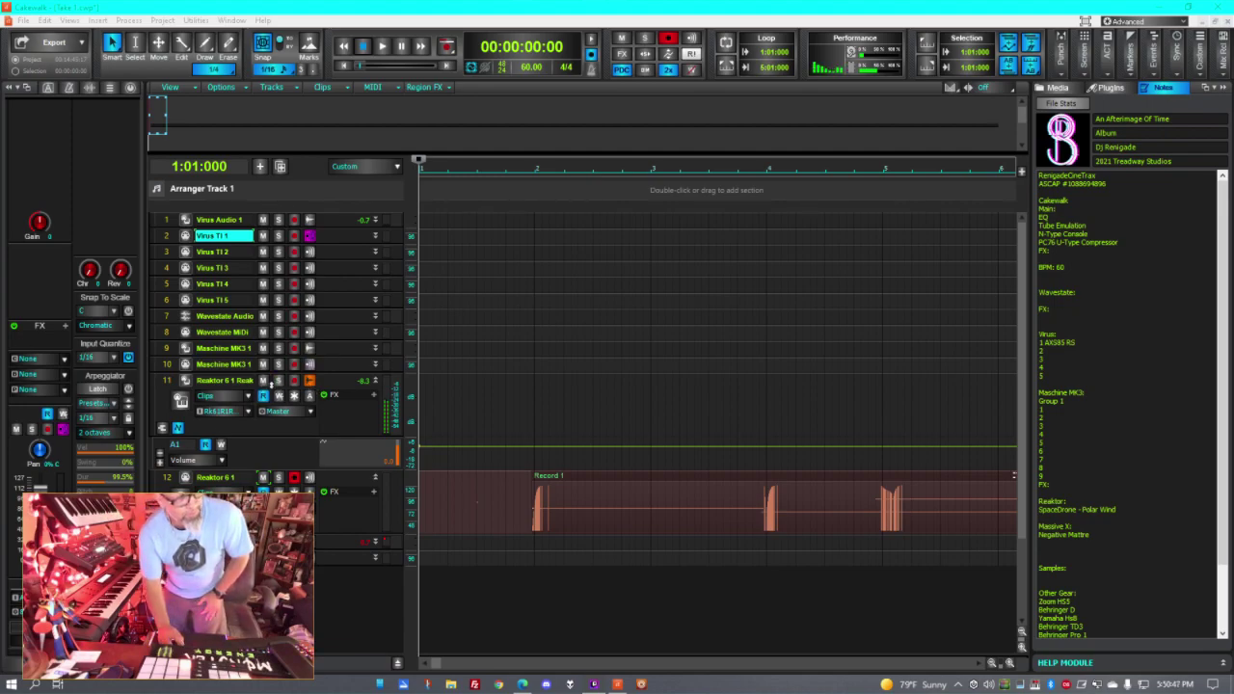
- Toggle mute on the two Maschine MK3 tracks and Reaktor track 11, then solo on the first Maschine MK3 track, to test them
click(262, 363)
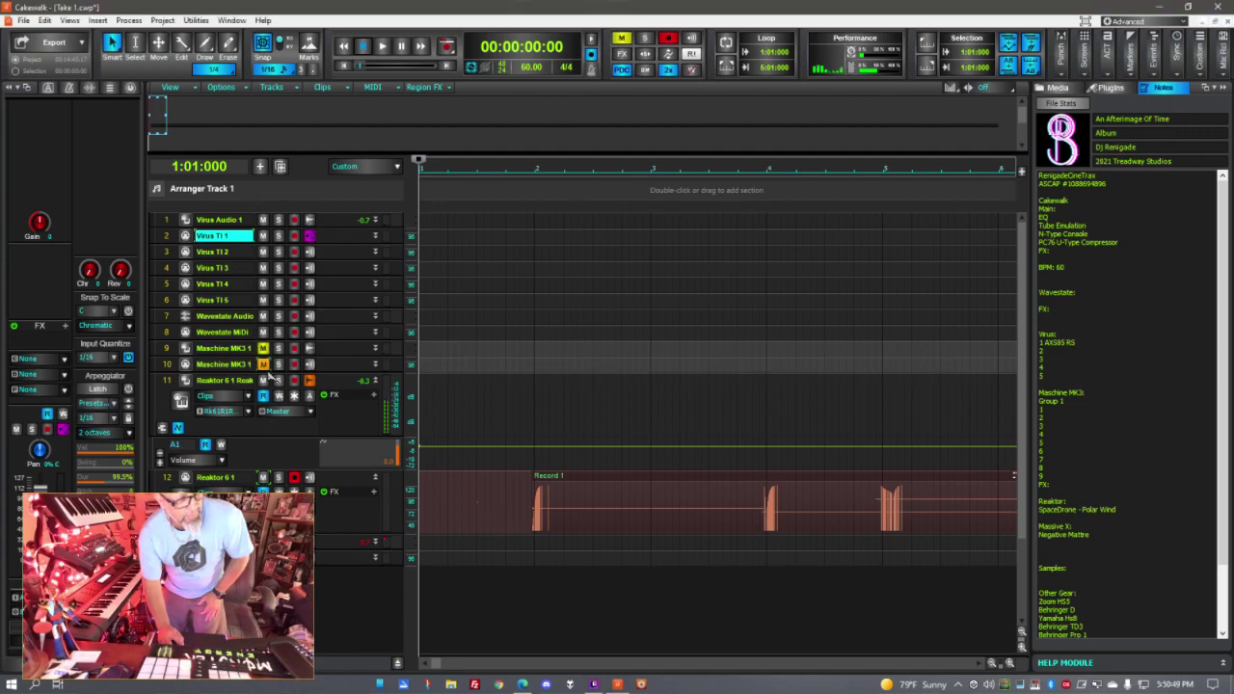
click(262, 364)
click(262, 380)
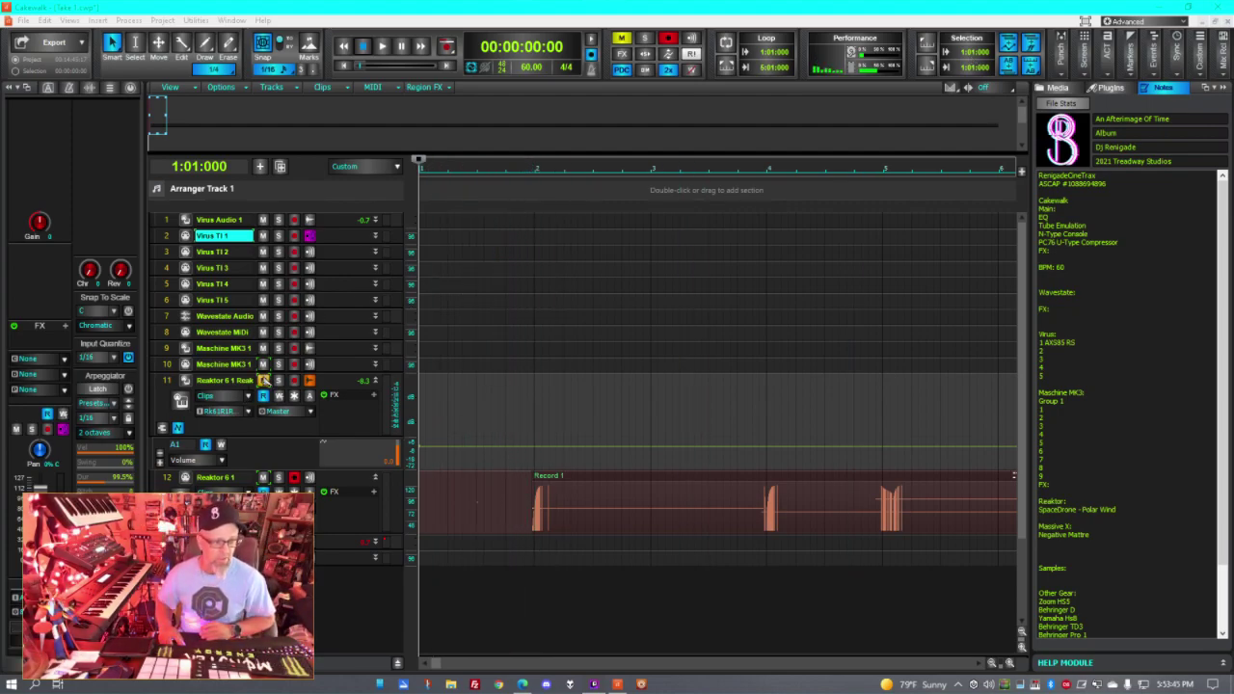
click(263, 380)
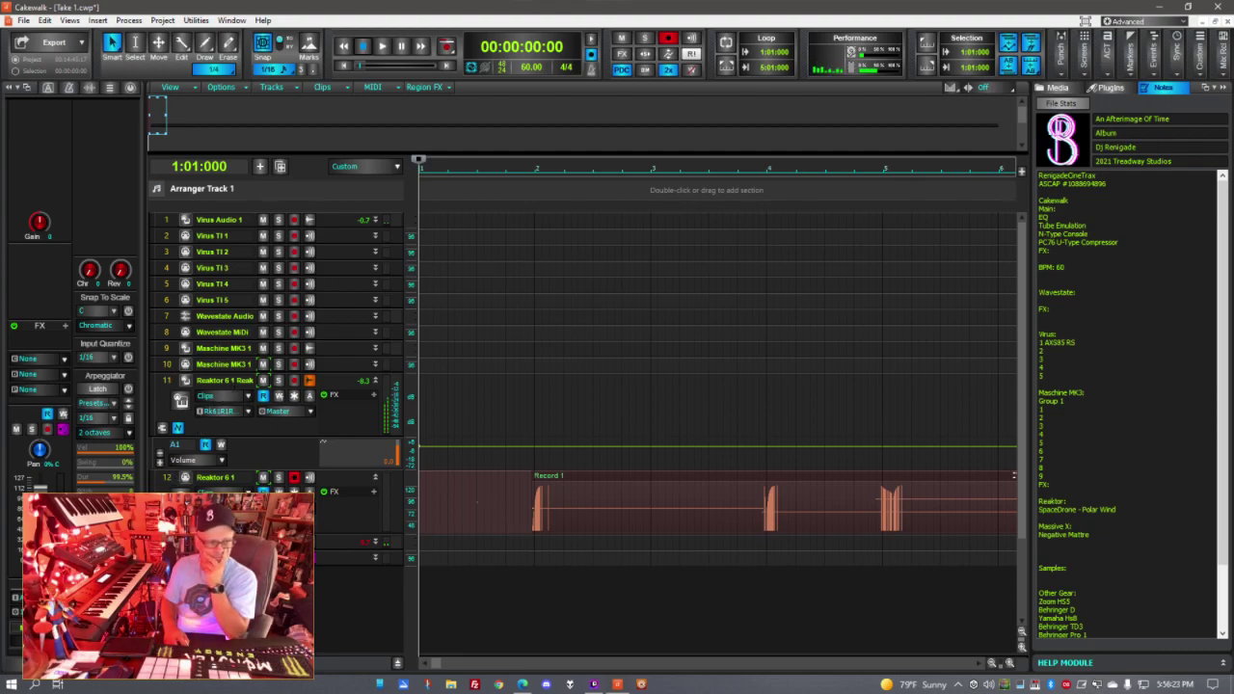
click(278, 348)
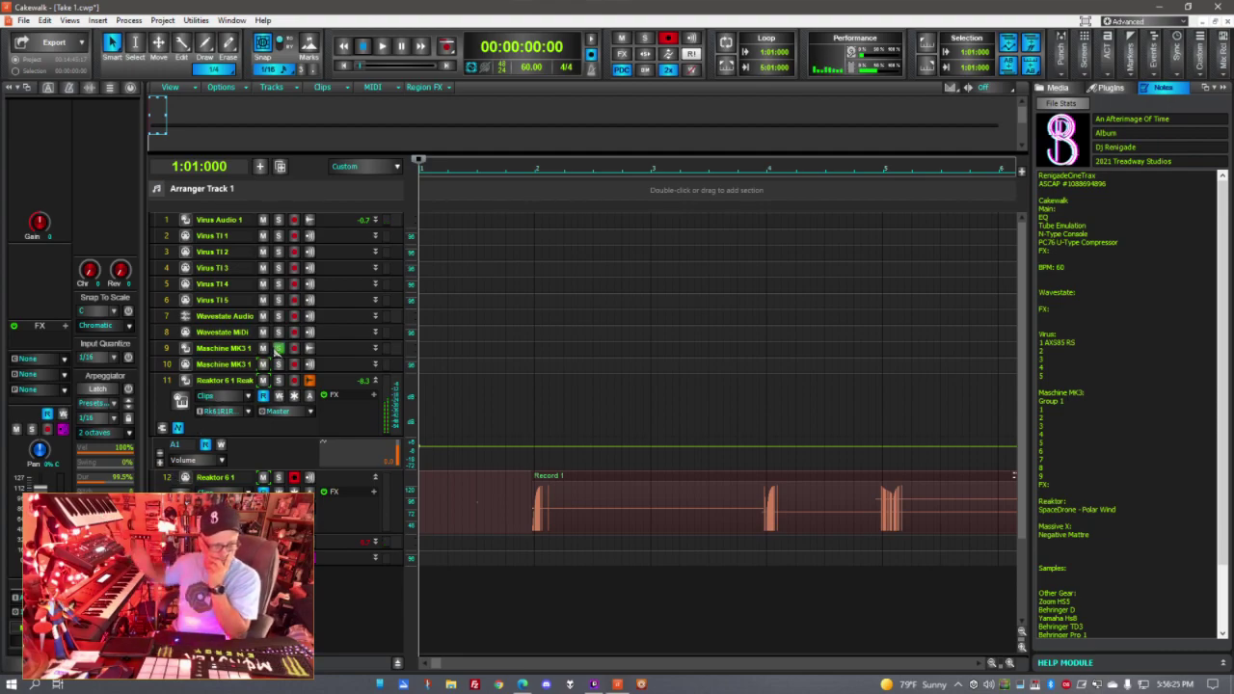
click(278, 348)
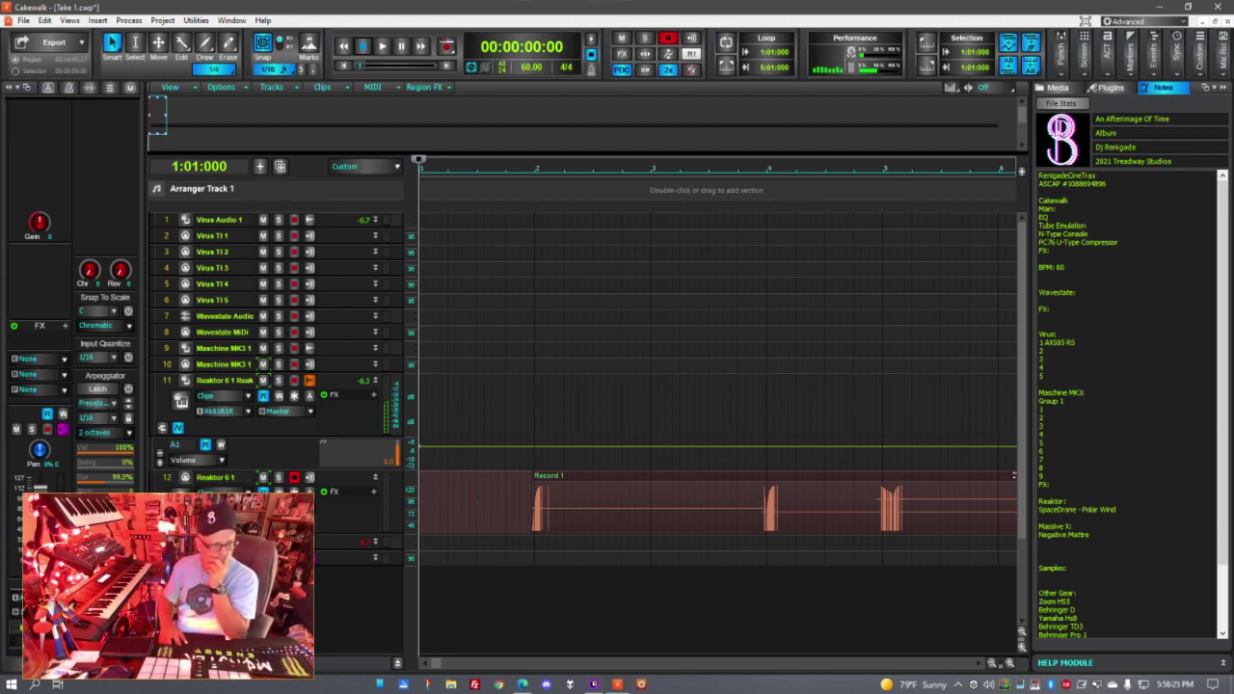
- Turn on input echo for the Wavestate Audio track and add "MB Beautiful Pianos" under Wavestate in the project notes
click(309, 316)
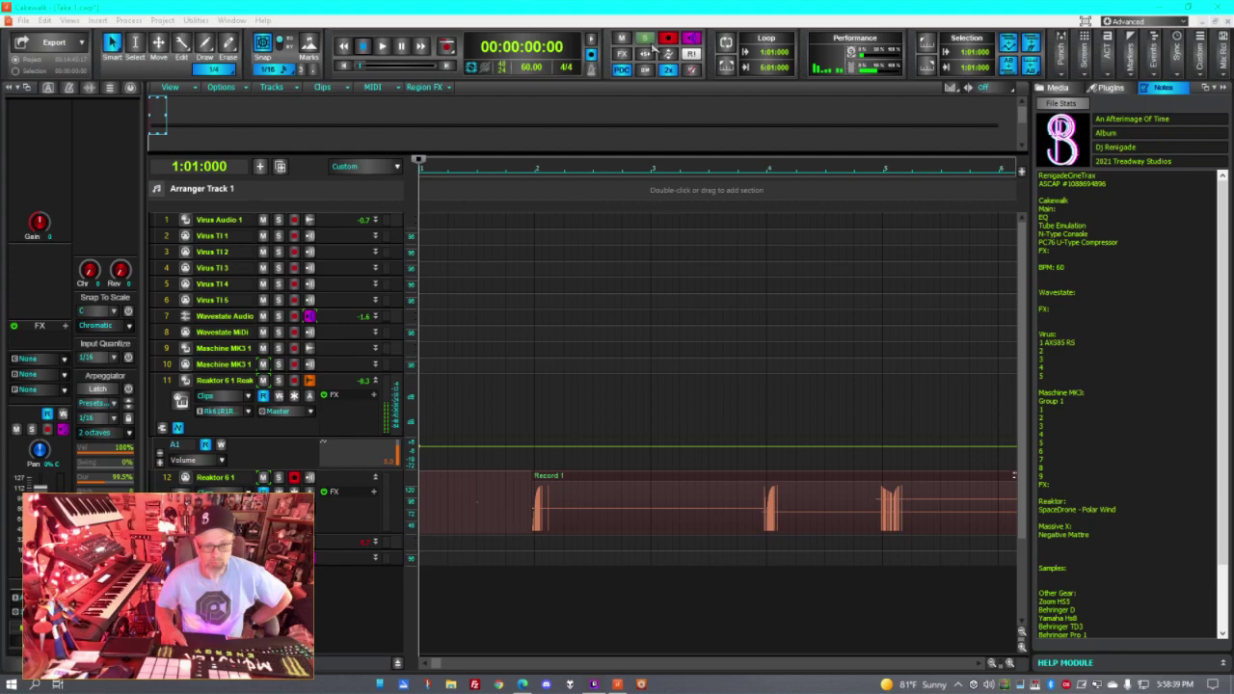
click(1064, 305)
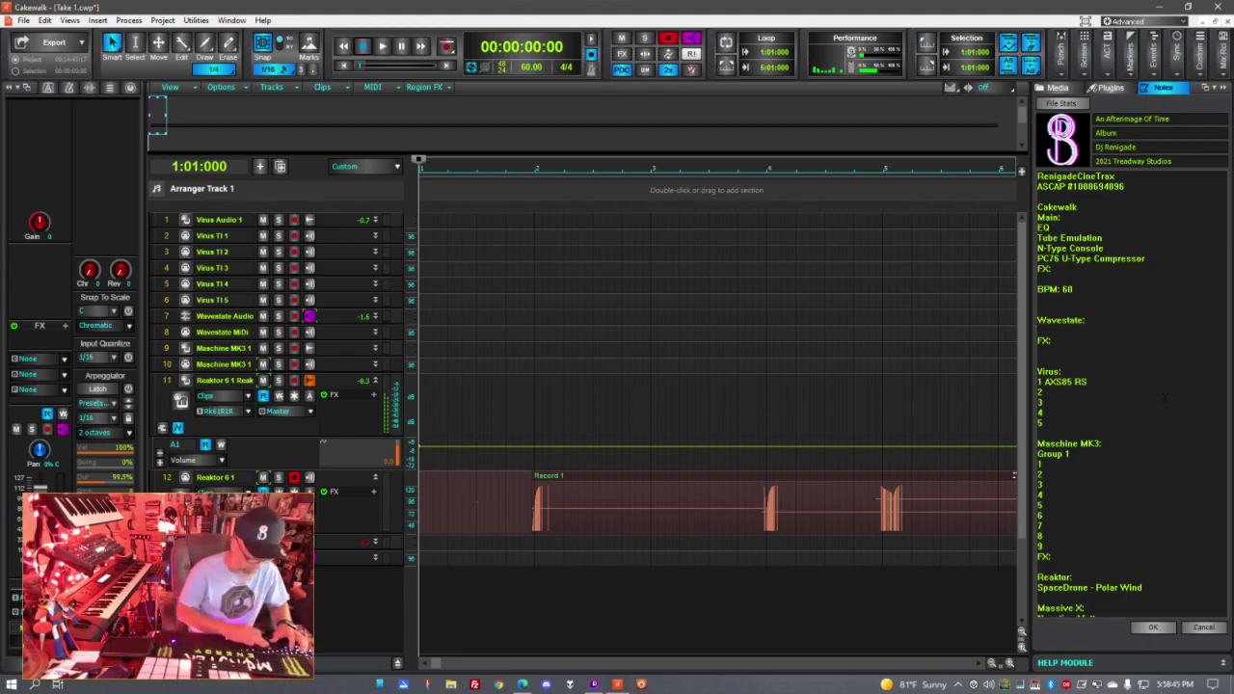
text(MB)
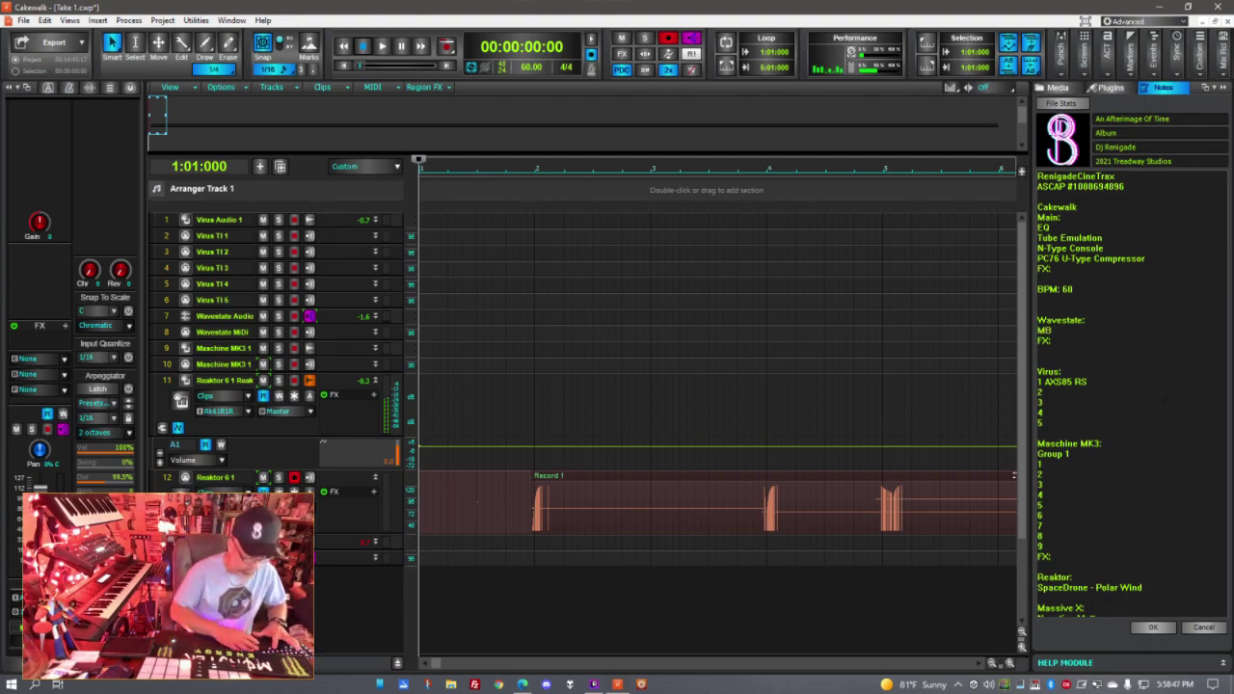
text( Bea)
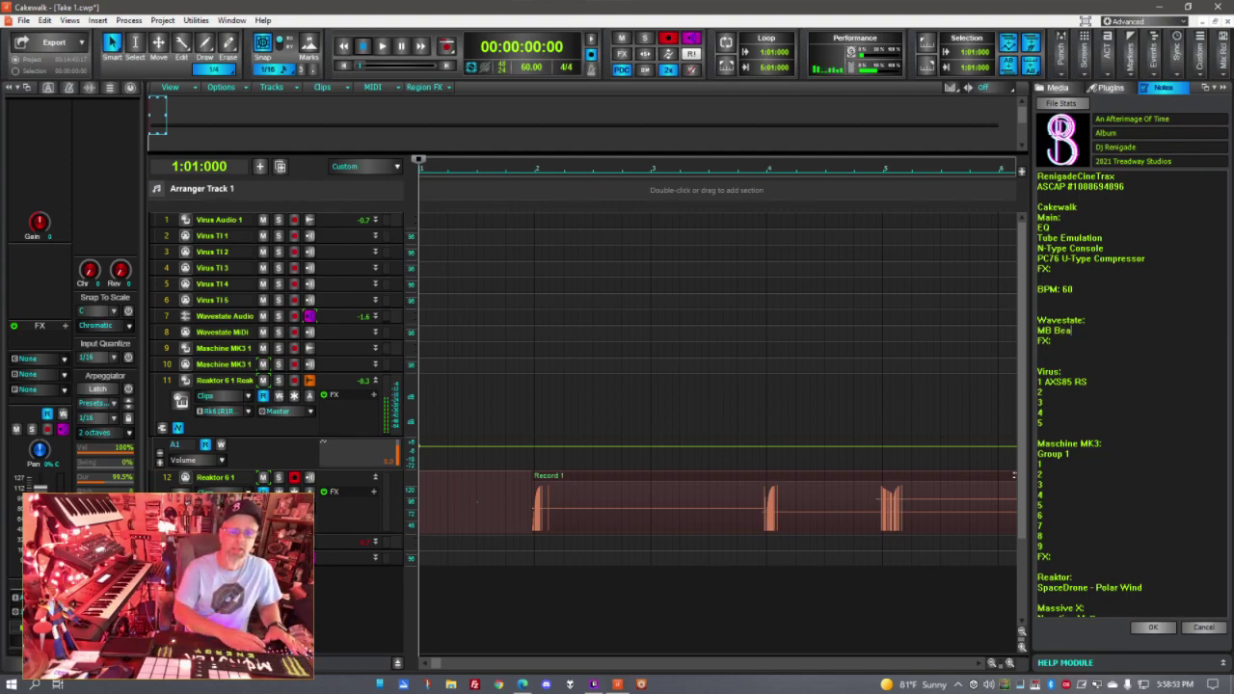
text(tutif)
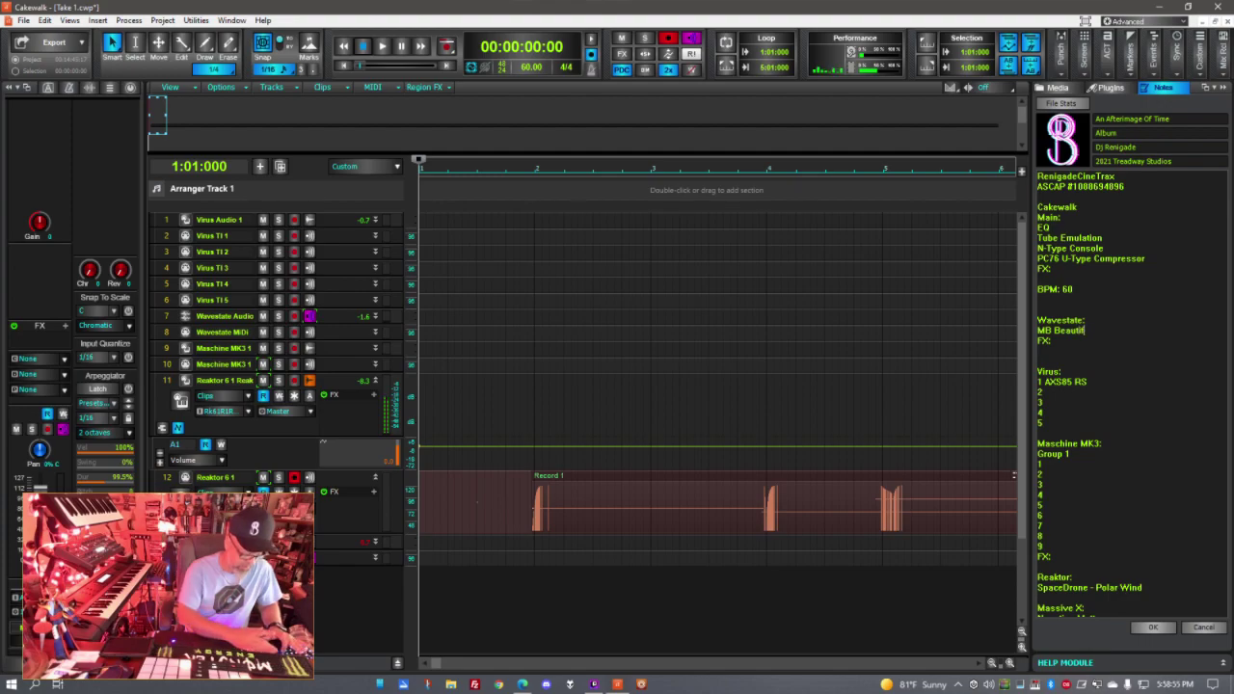
text(ul Pl)
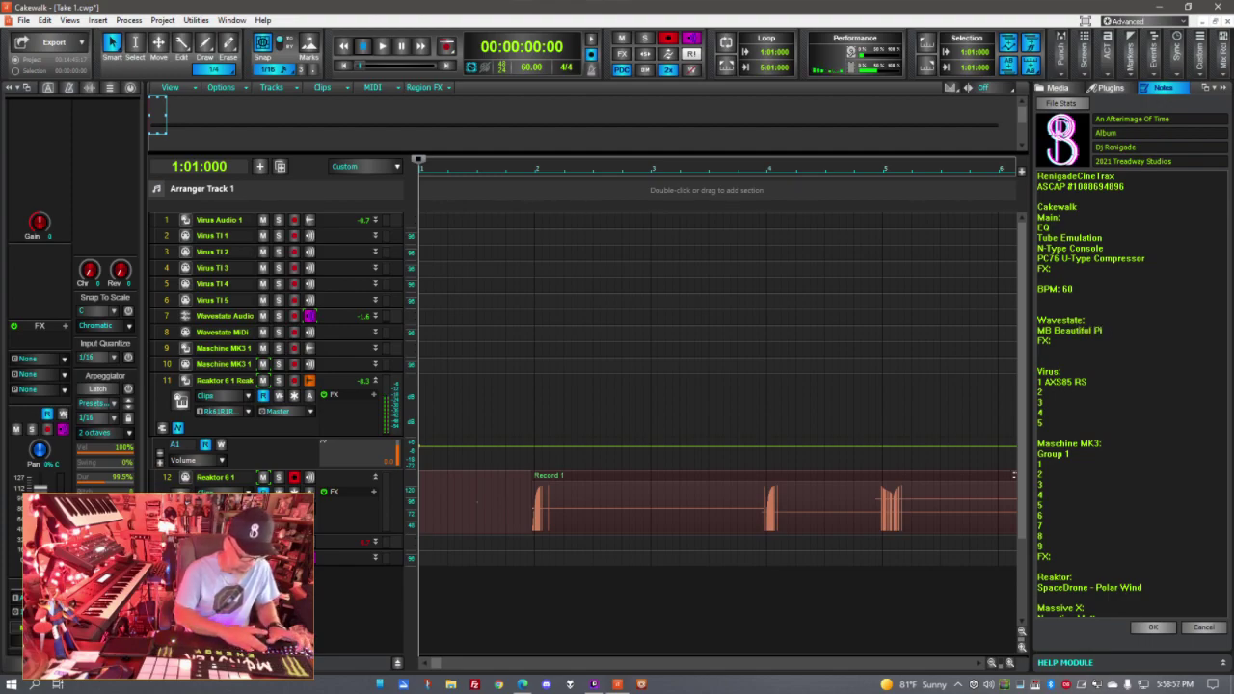
text(anos)
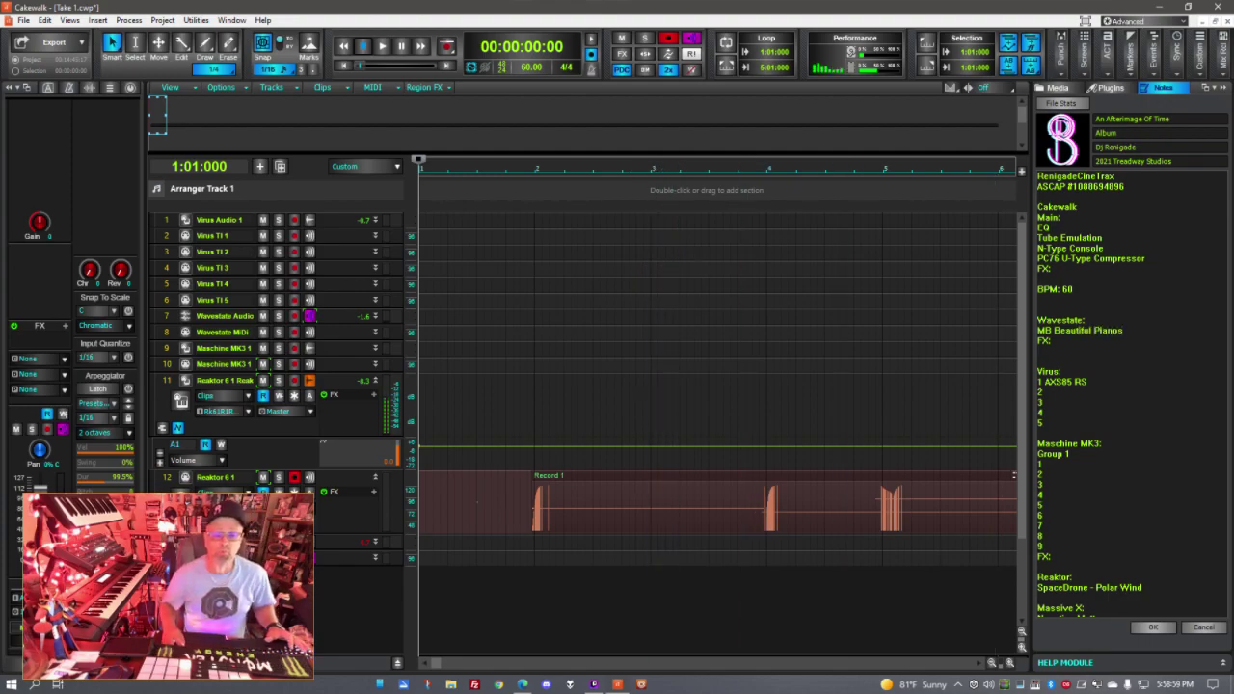
click(1152, 626)
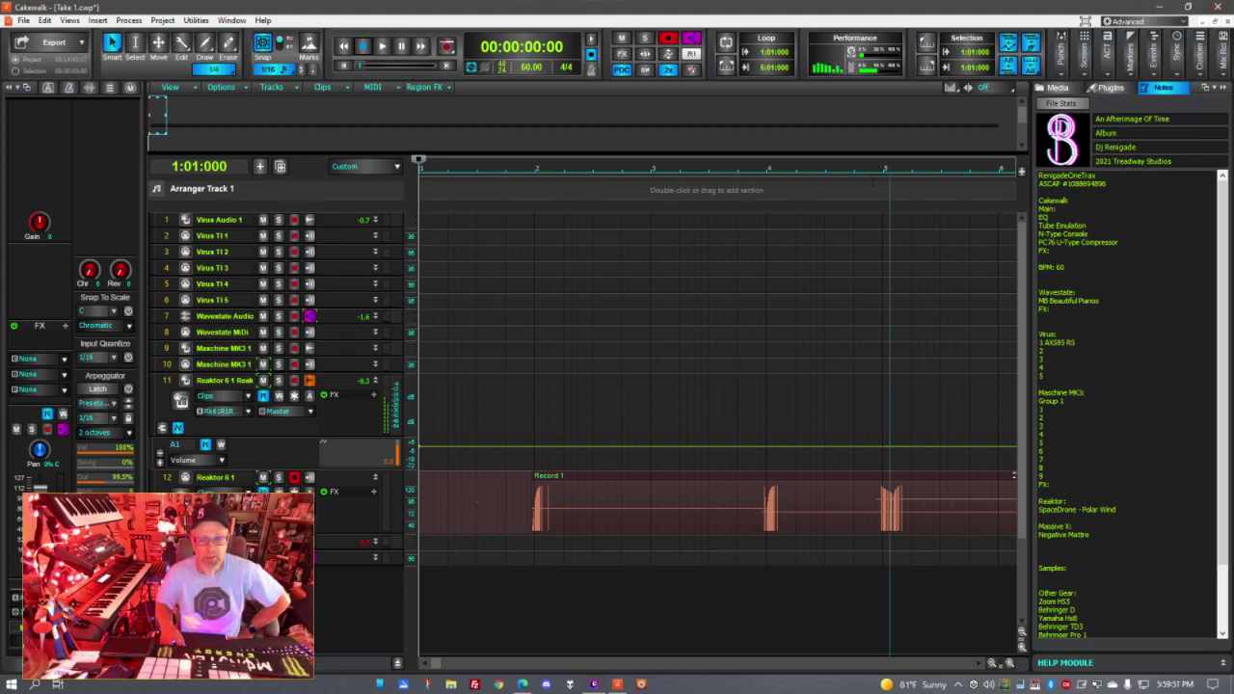
- Replace the "Album" text in the project notes header with "Tired Of Being Afarid"
click(1142, 135)
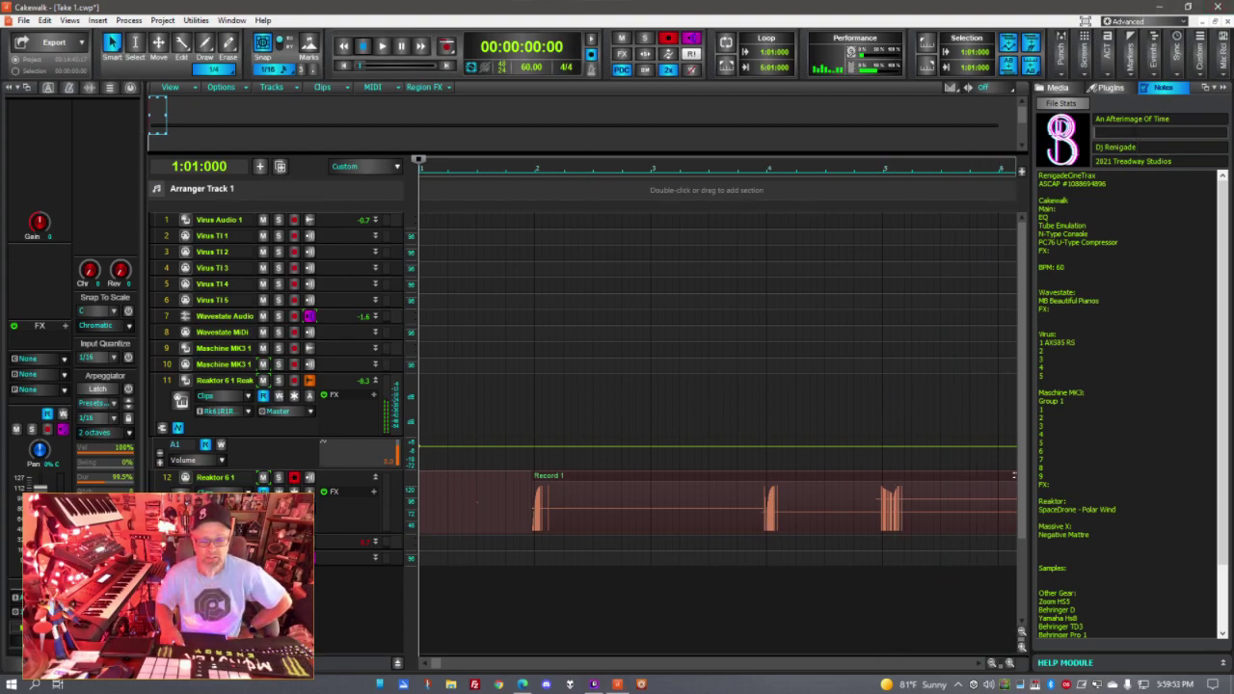
text(Tire)
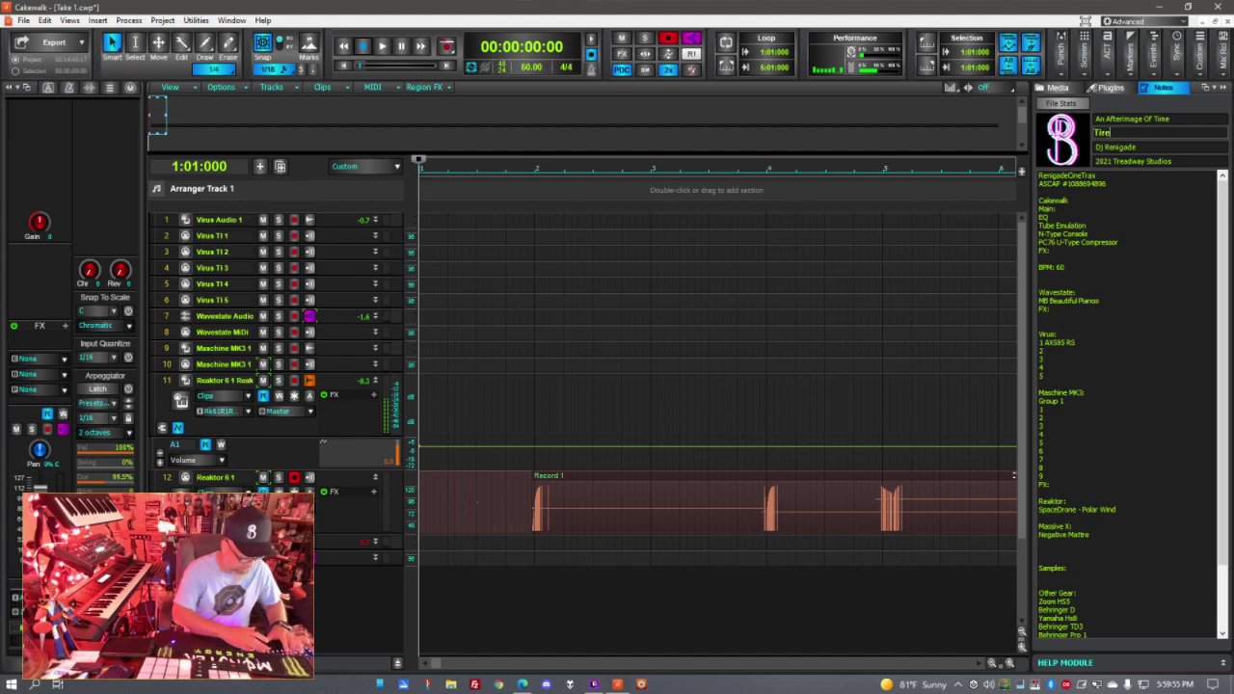
text(d Of Being Af)
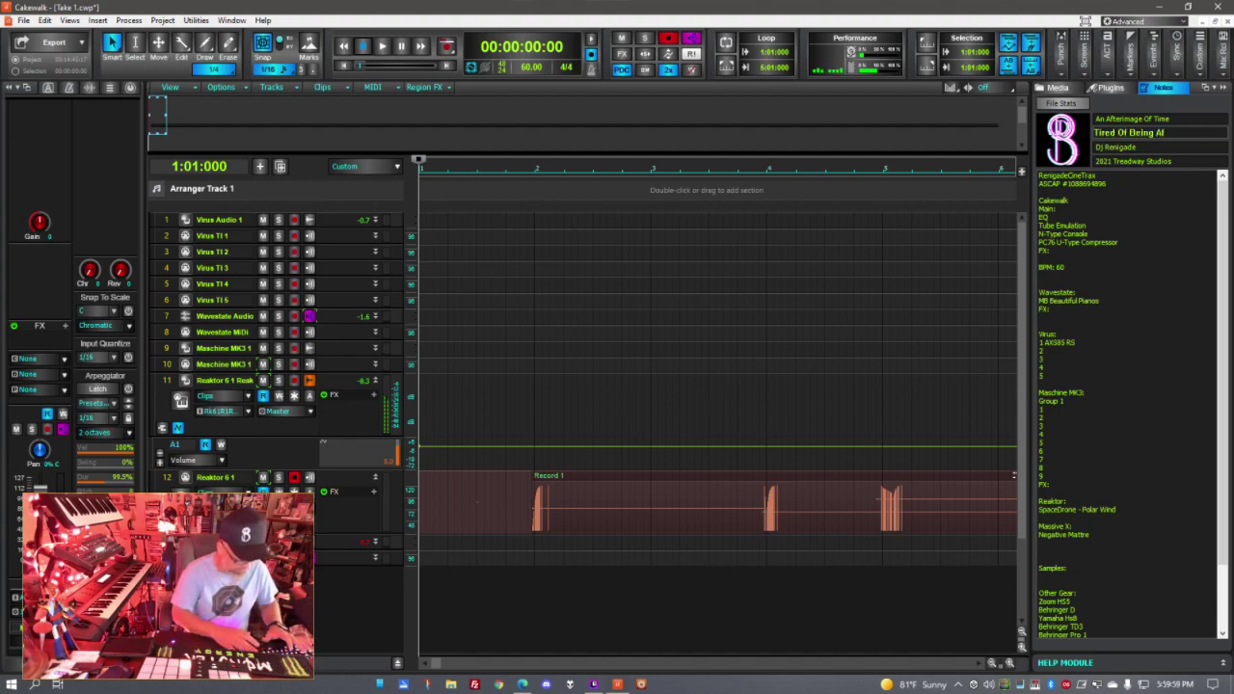
text(arid)
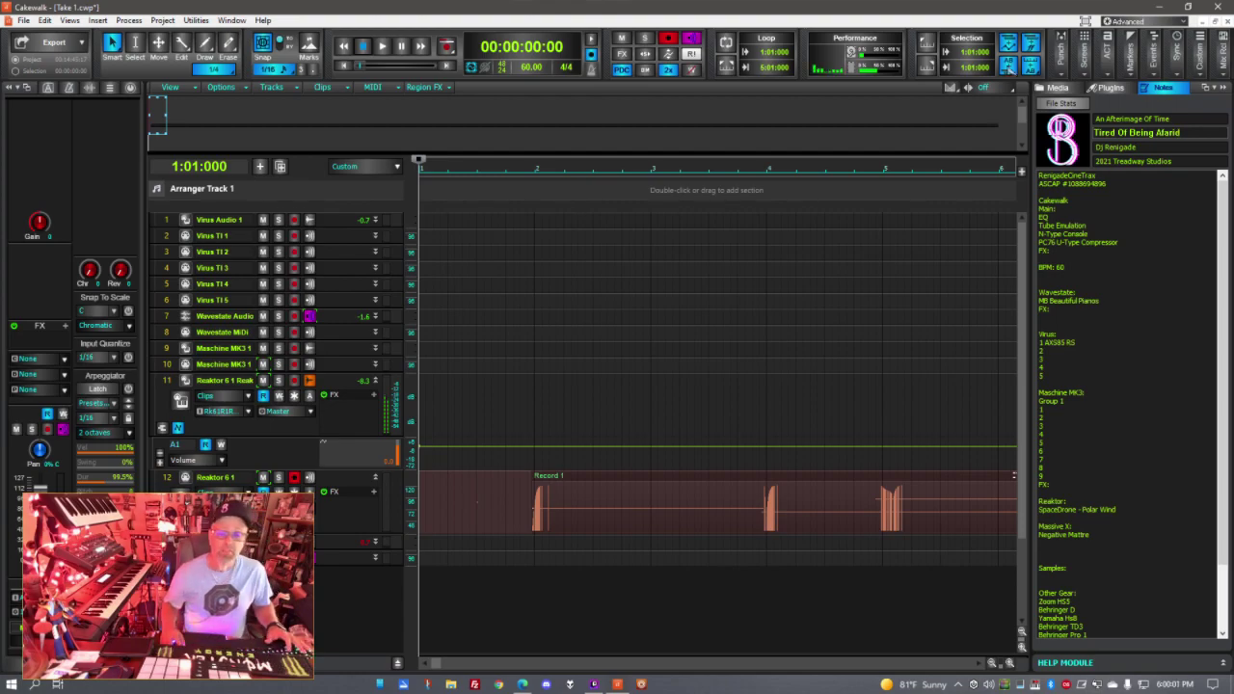
key(Return)
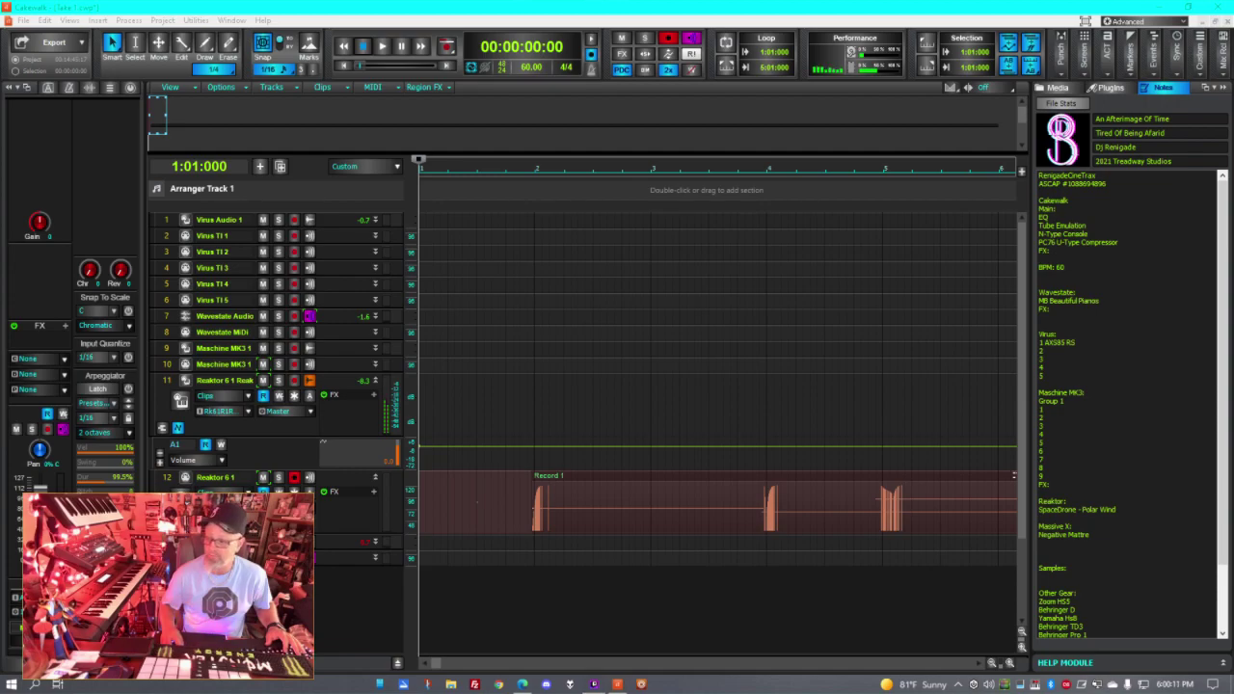
click(1160, 118)
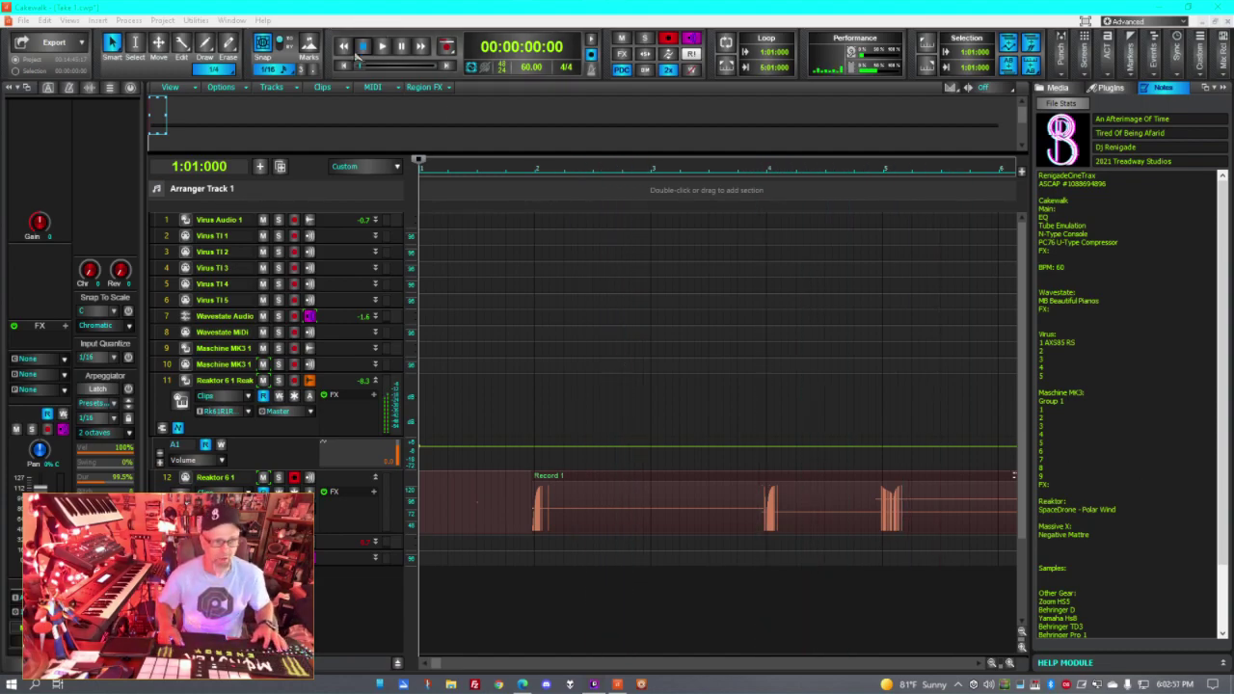
- Play the project from the start and disarm recording on all tracks
key(space)
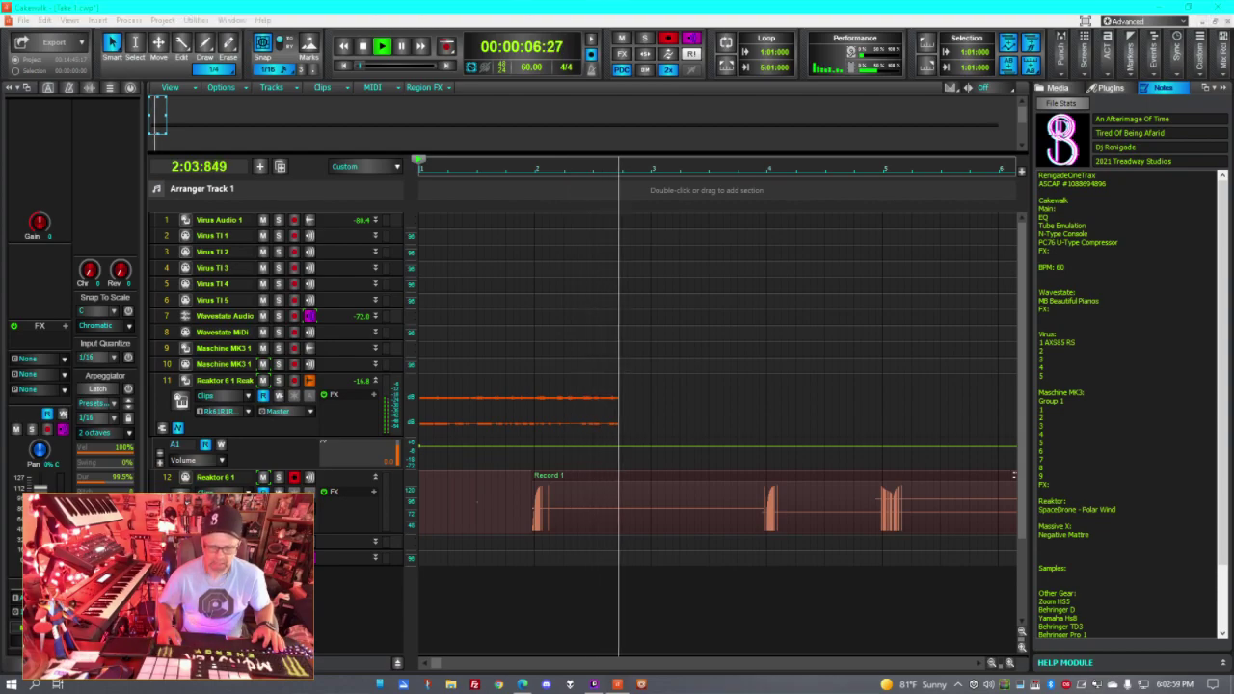
key(super+d)
key(super+d)
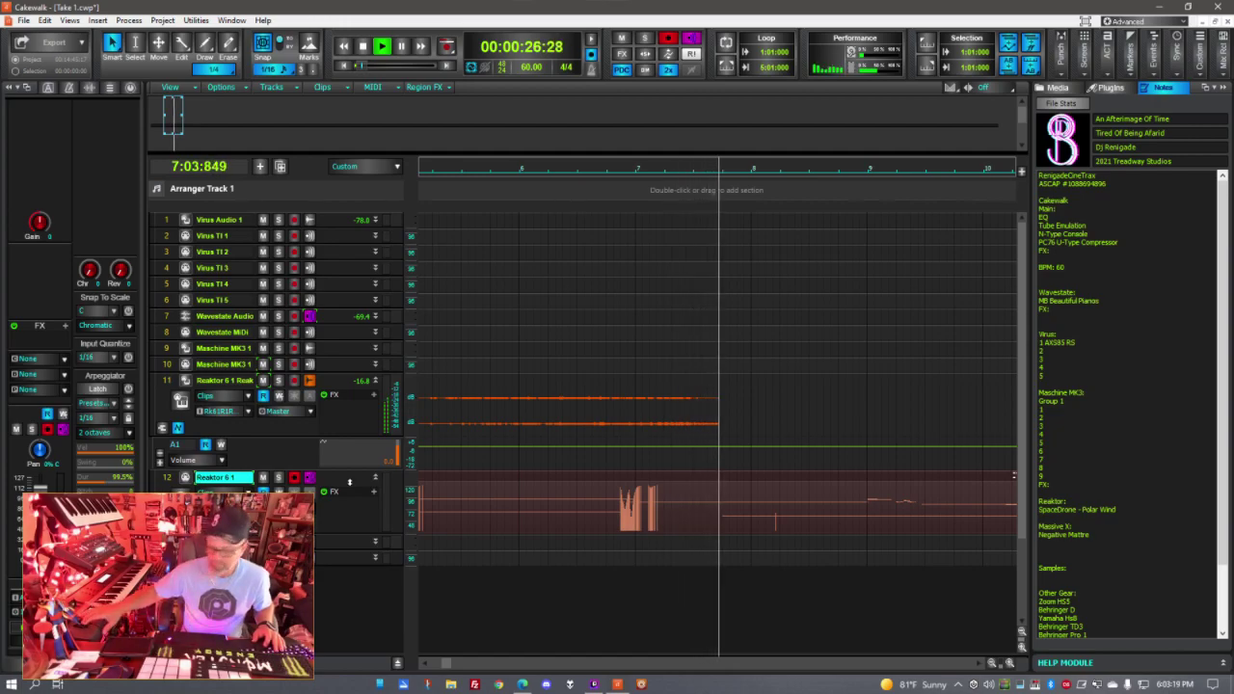
click(670, 39)
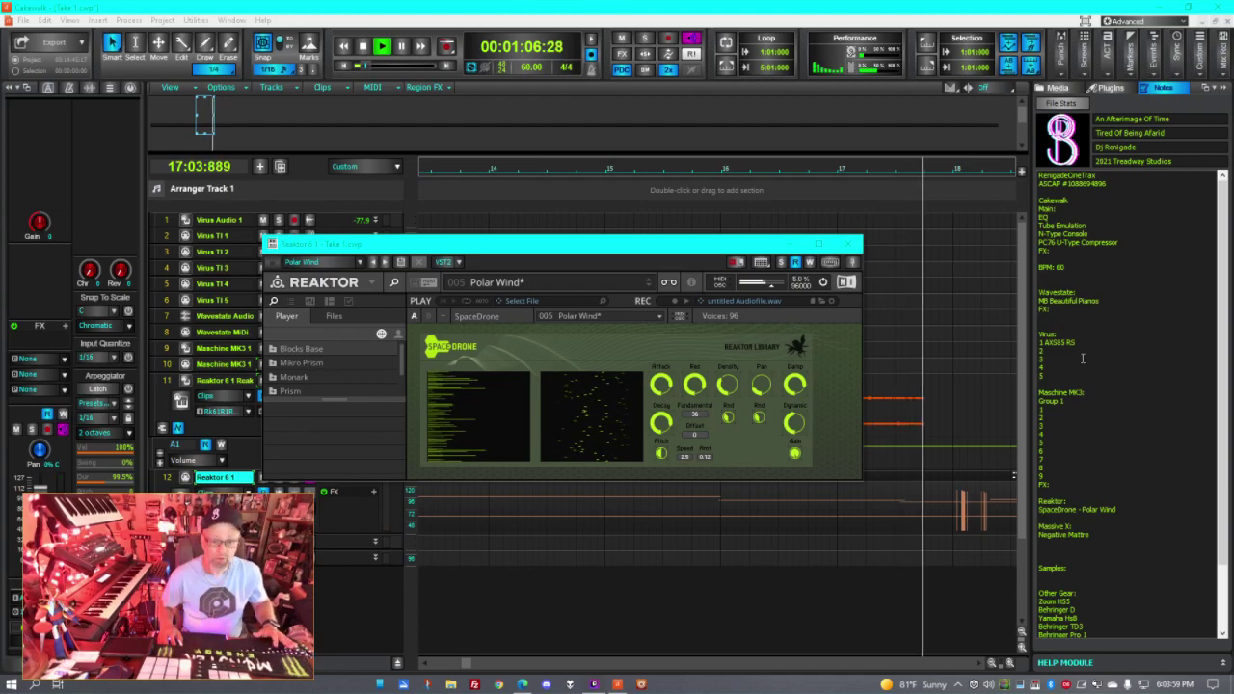
- Collapse the browser pane holding the notes and enlarge the Reaktor plug-in window
click(1139, 254)
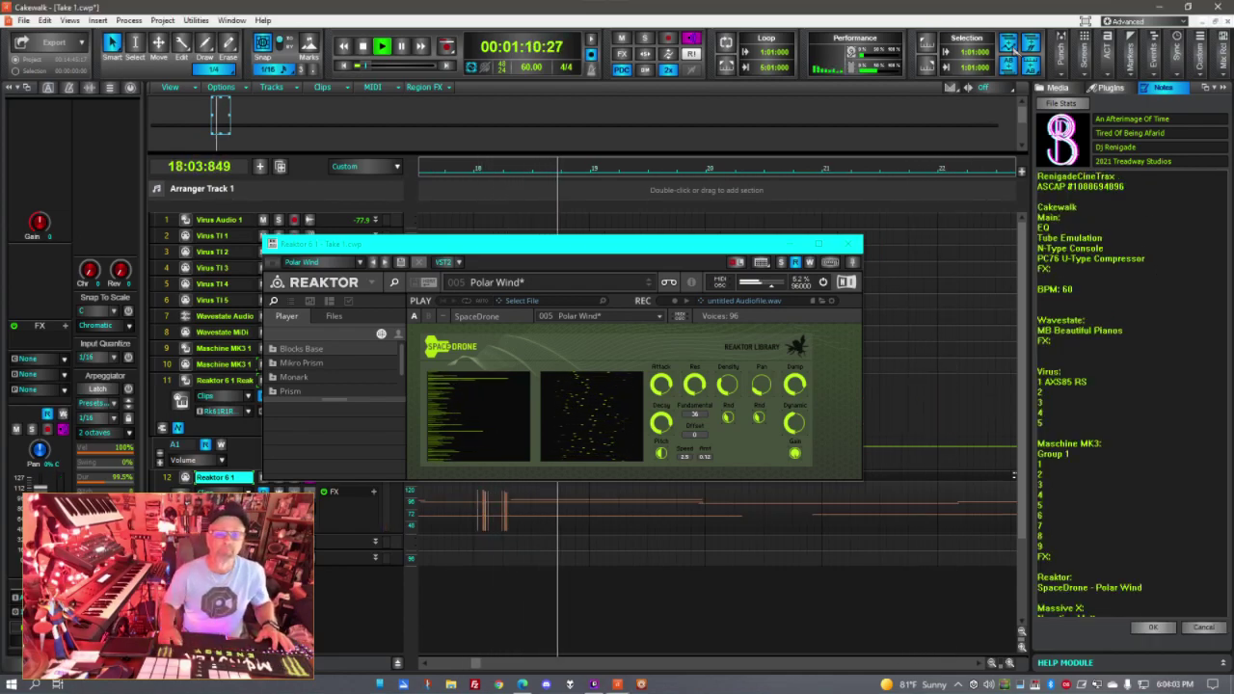
click(1225, 89)
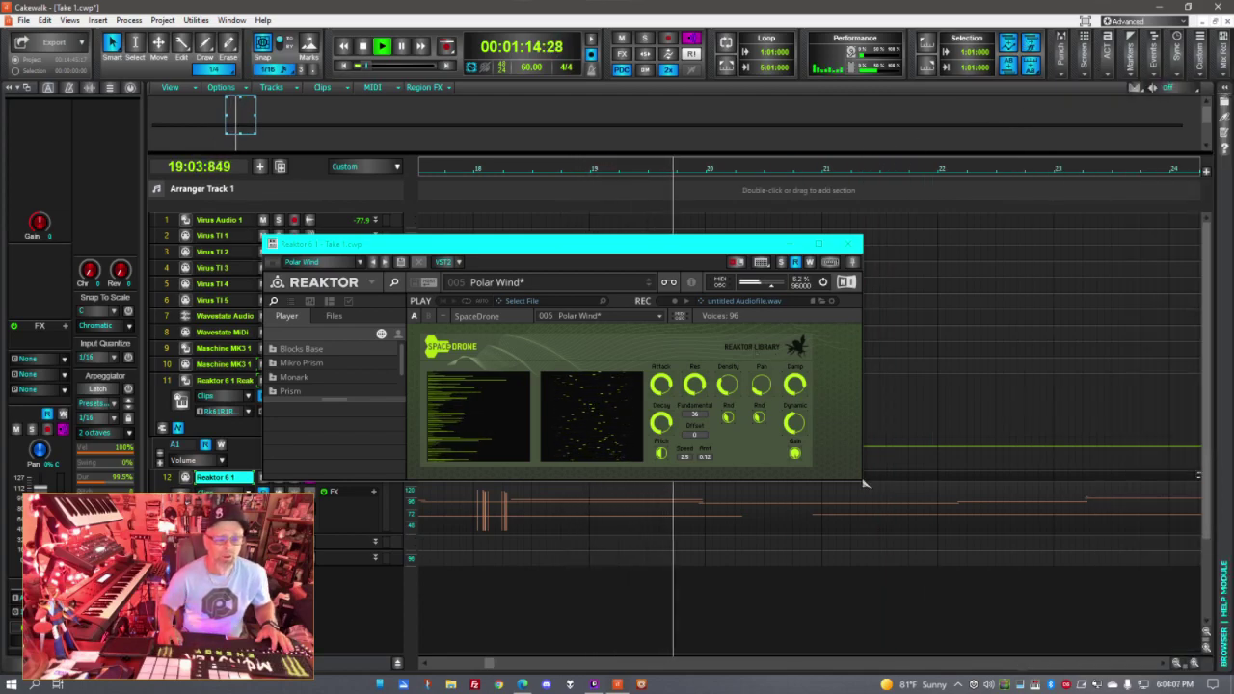
drag(907, 479, 902, 529)
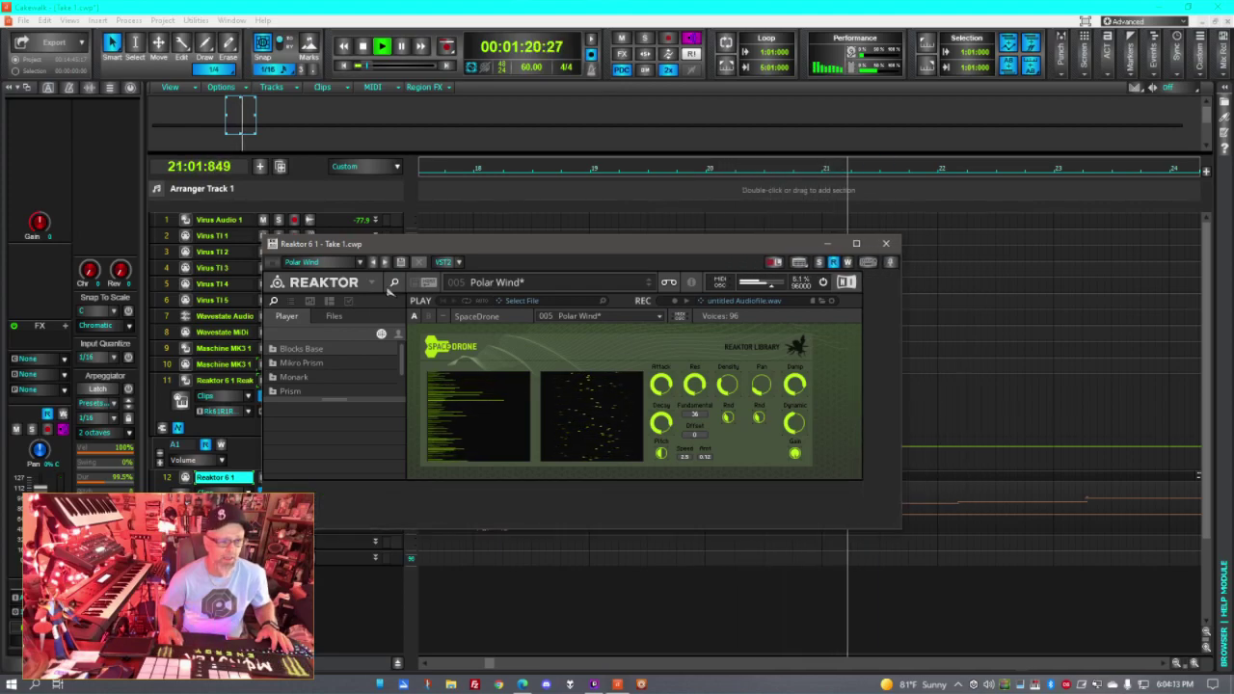
click(371, 283)
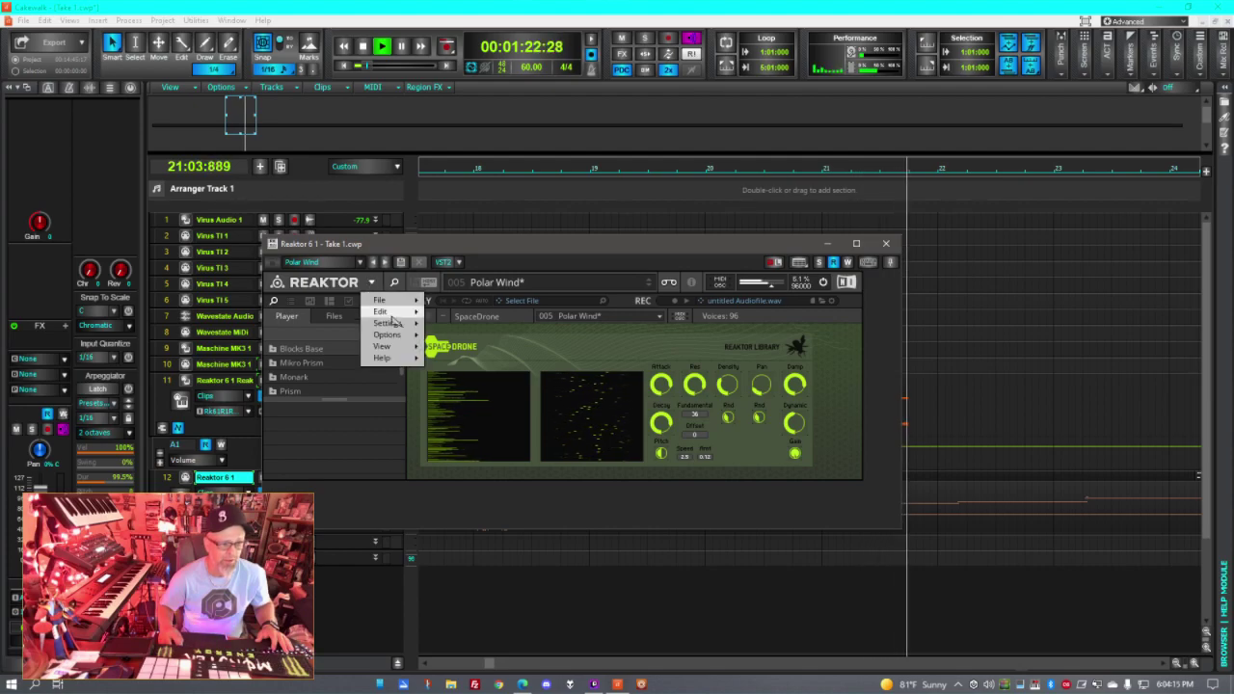
mouse_move(393, 325)
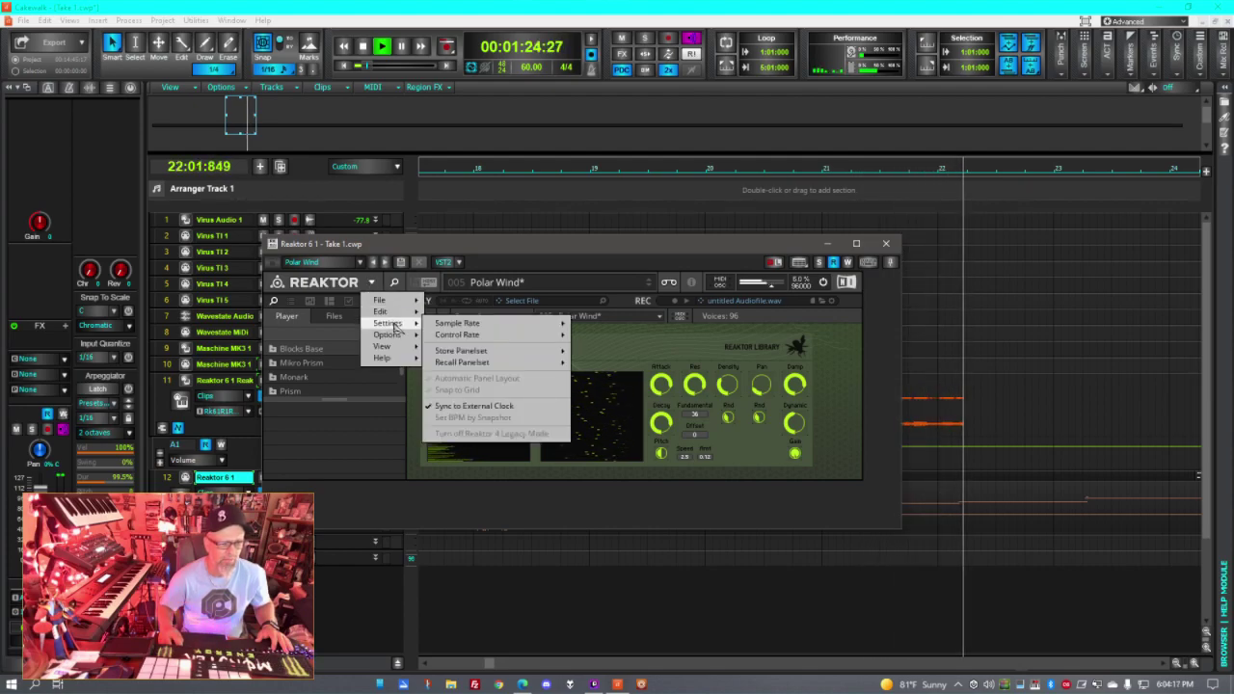
mouse_move(449, 326)
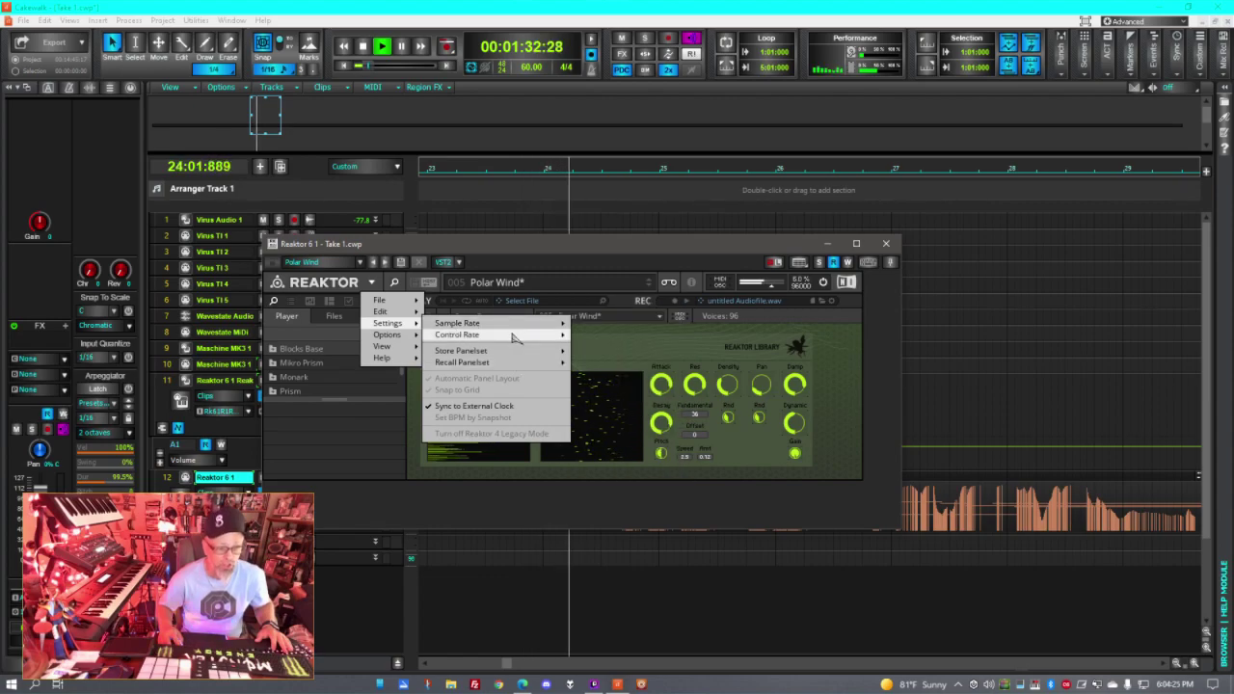
mouse_move(515, 354)
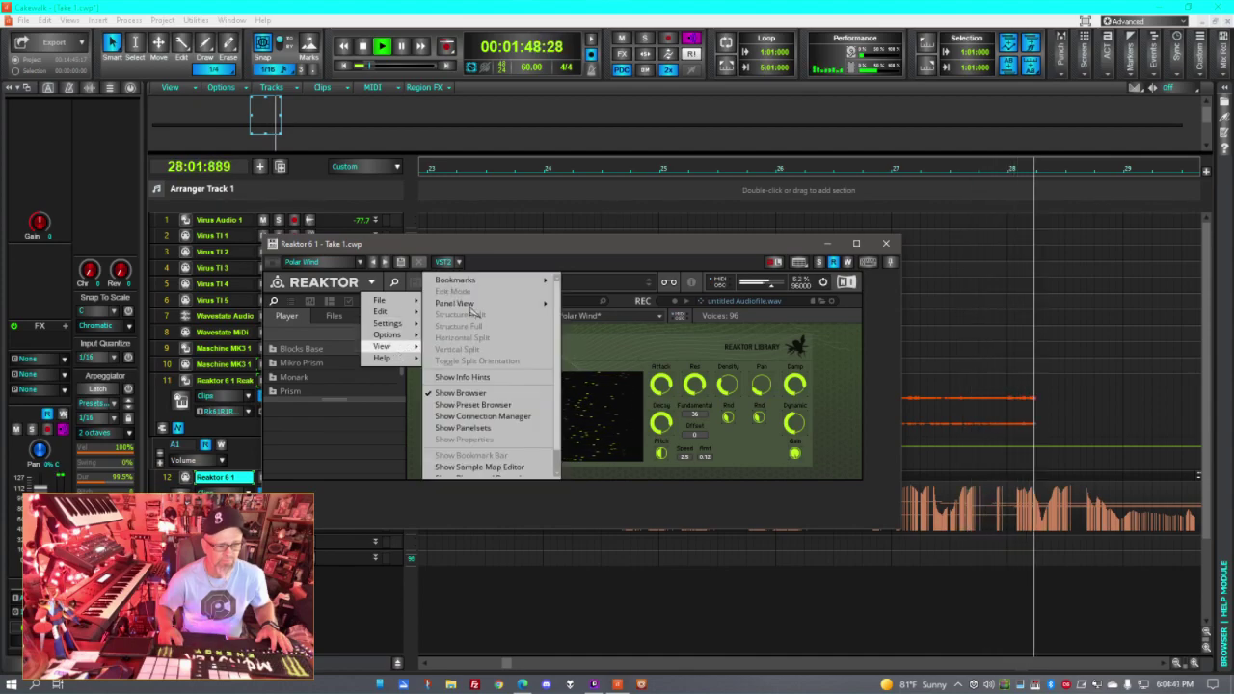
mouse_move(470, 304)
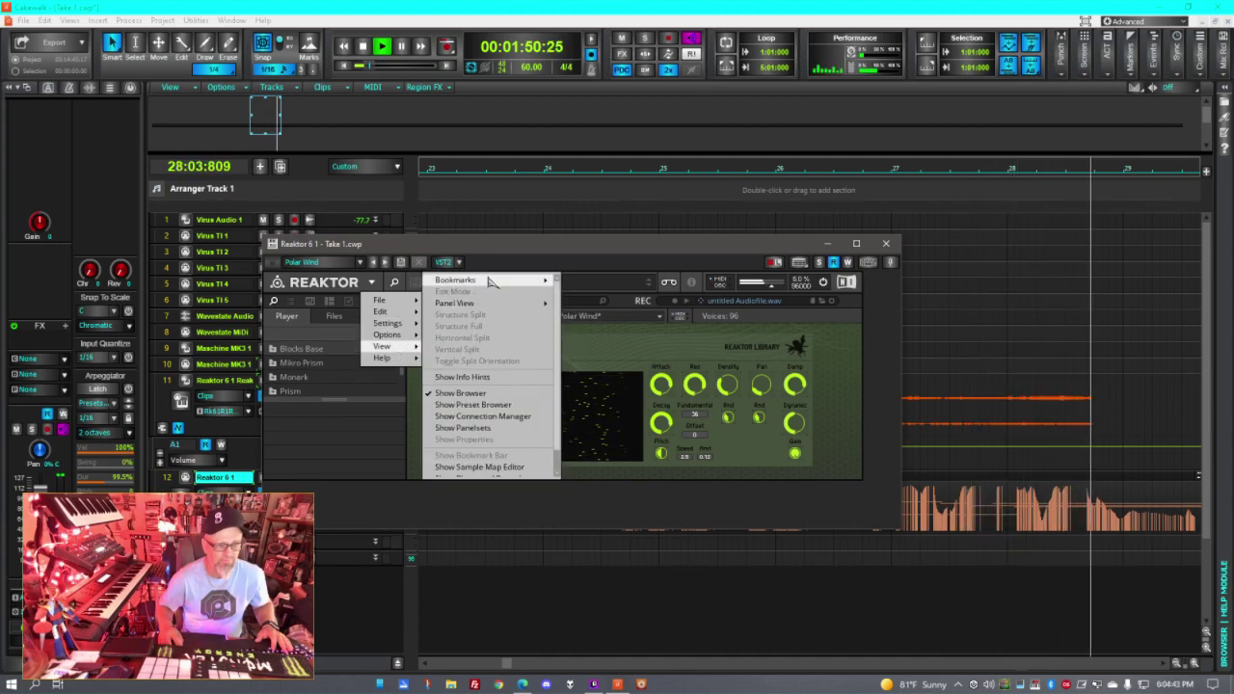
key(Down)
key(Down)
key(Right)
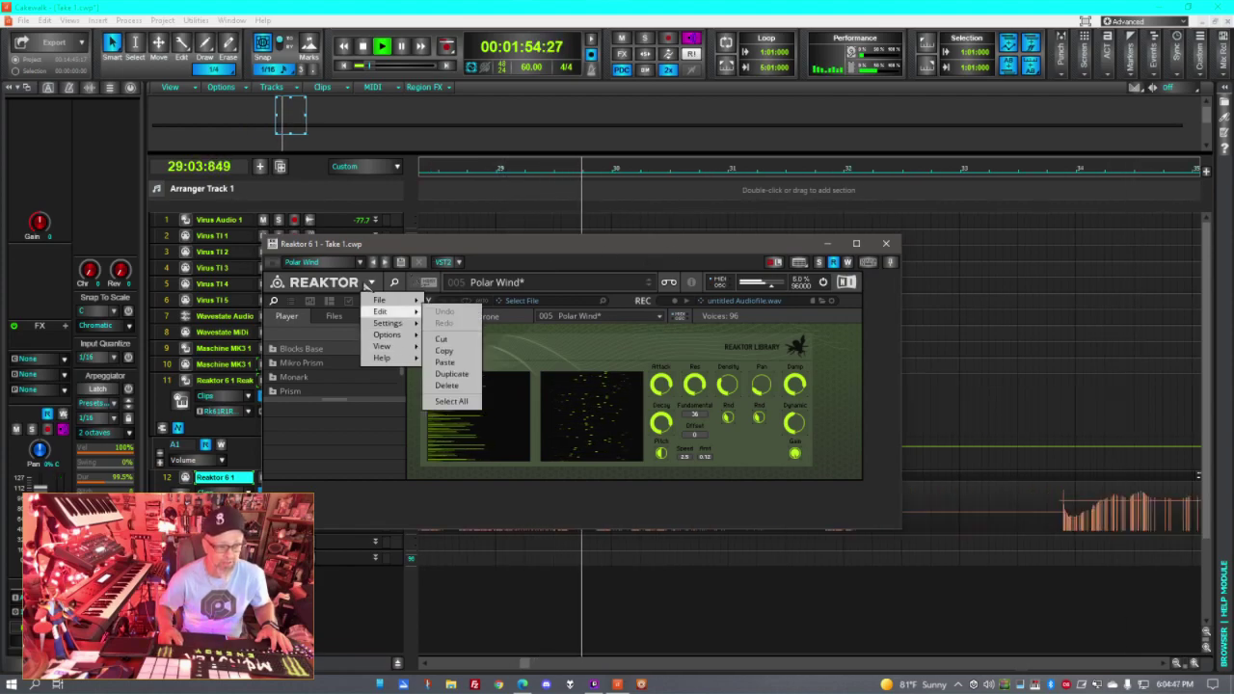
click(372, 285)
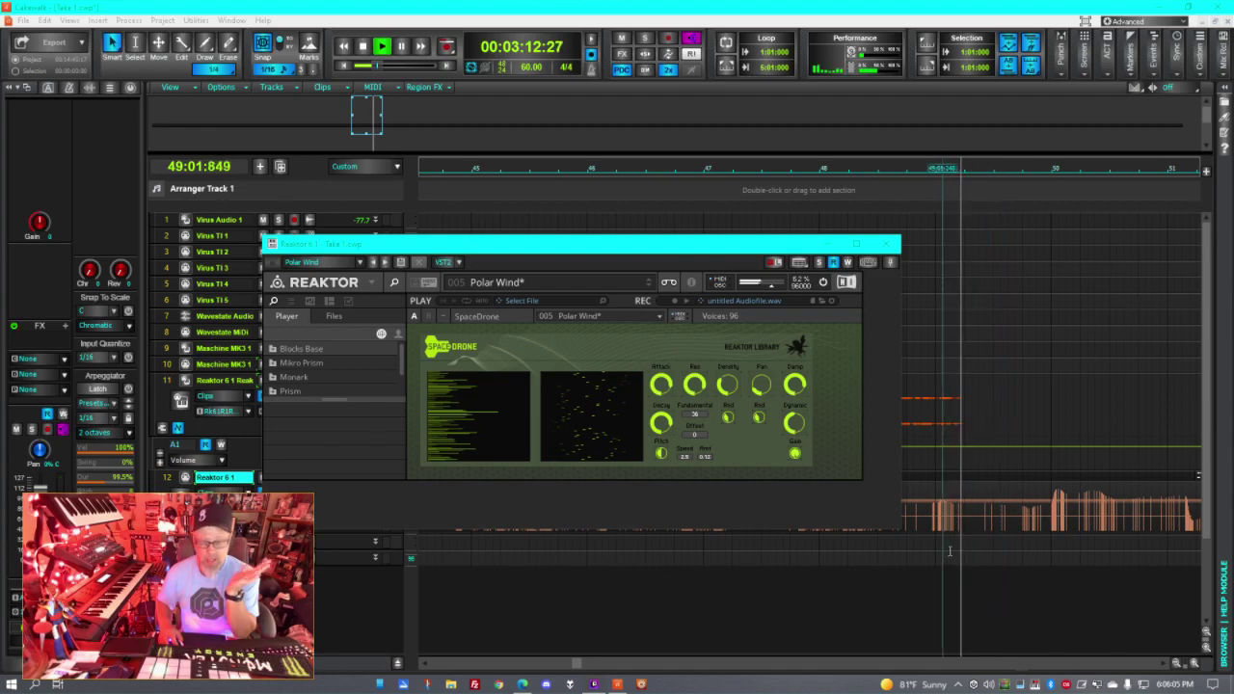
- Dock the Reaktor plug-in window in the MultiDock
click(825, 162)
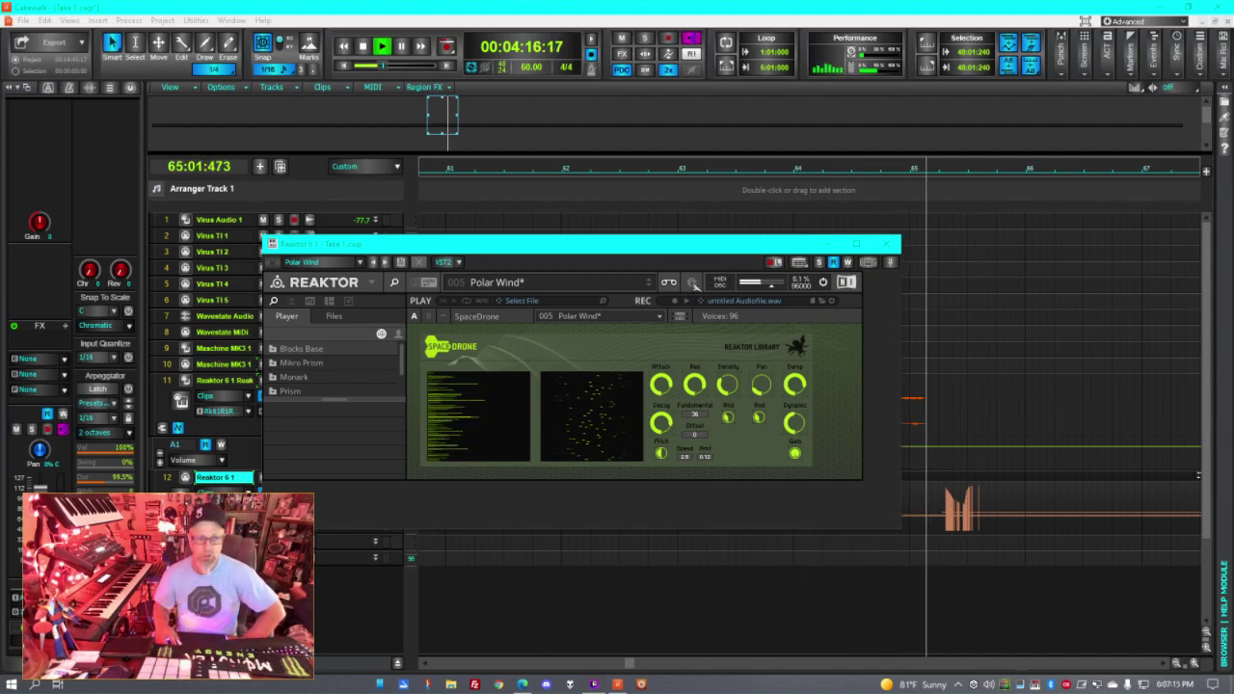
right_click(661, 246)
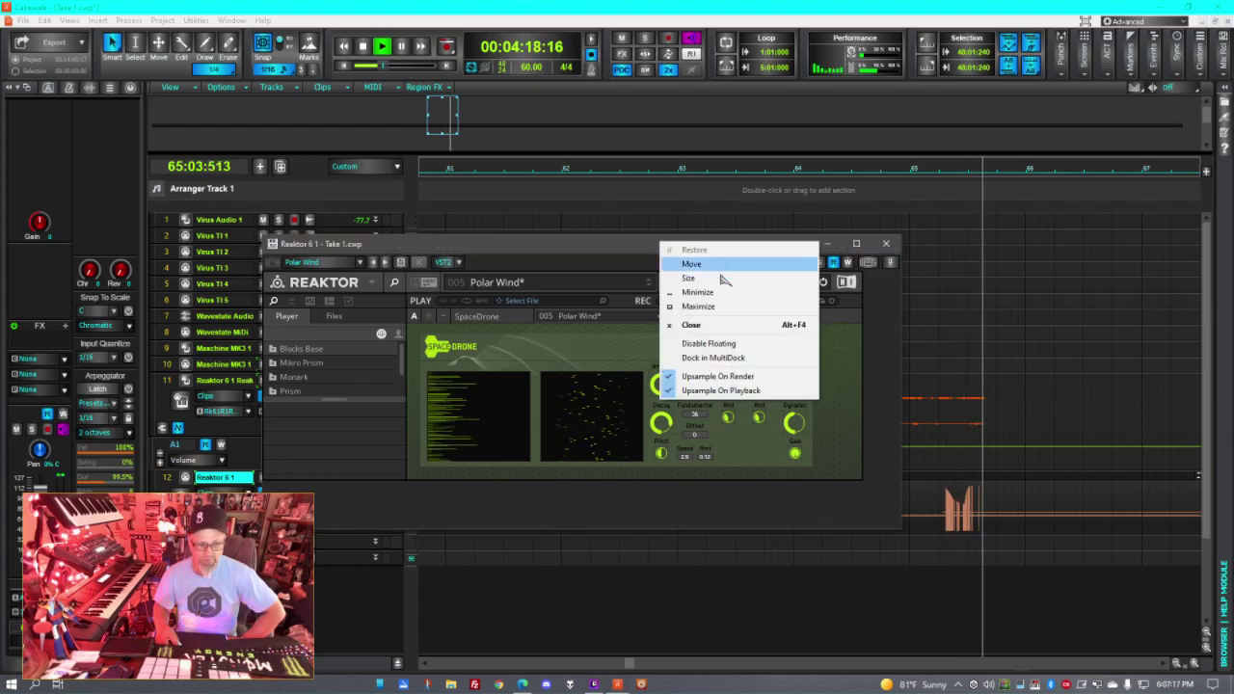
click(728, 358)
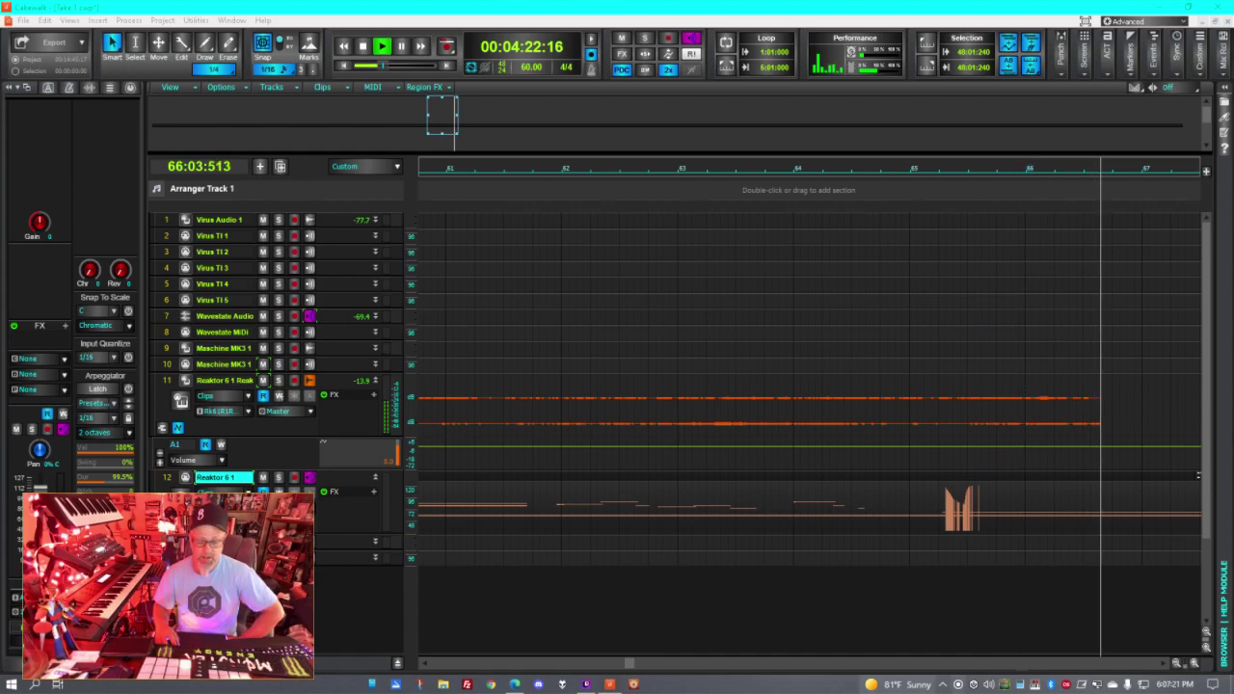
mouse_move(897, 685)
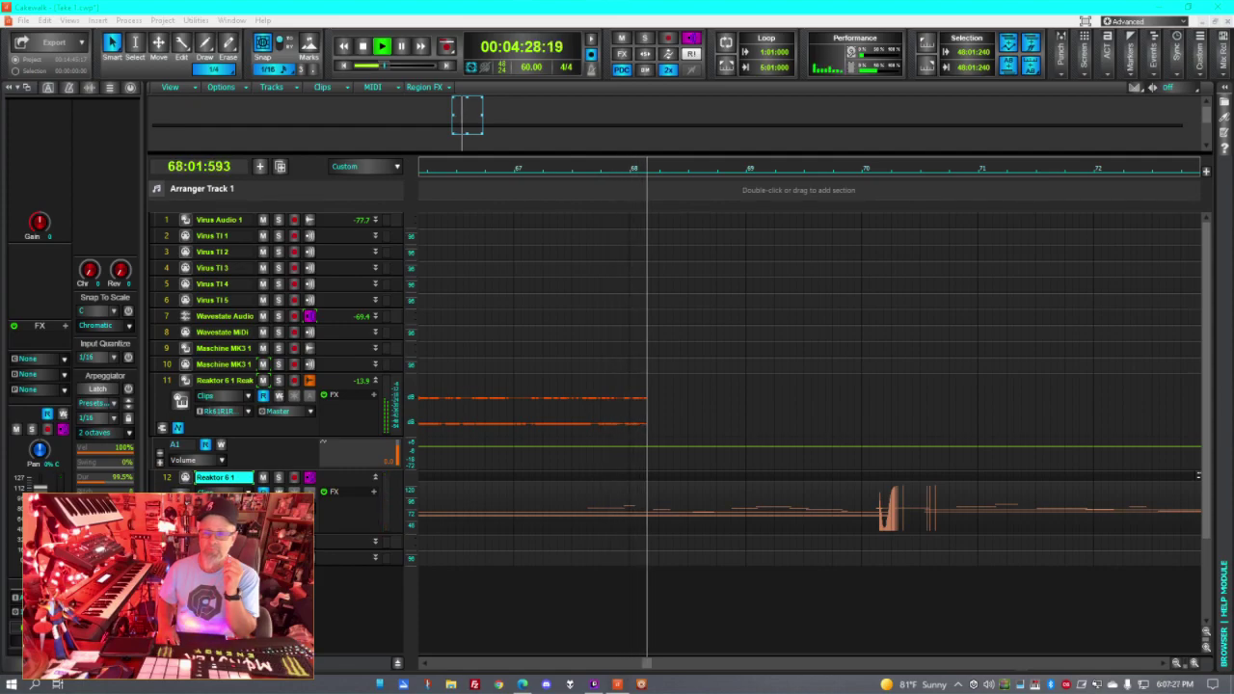
- Insert the Maschine MK3 soft synth with a MIDI source track and a first synth audio output track
click(73, 21)
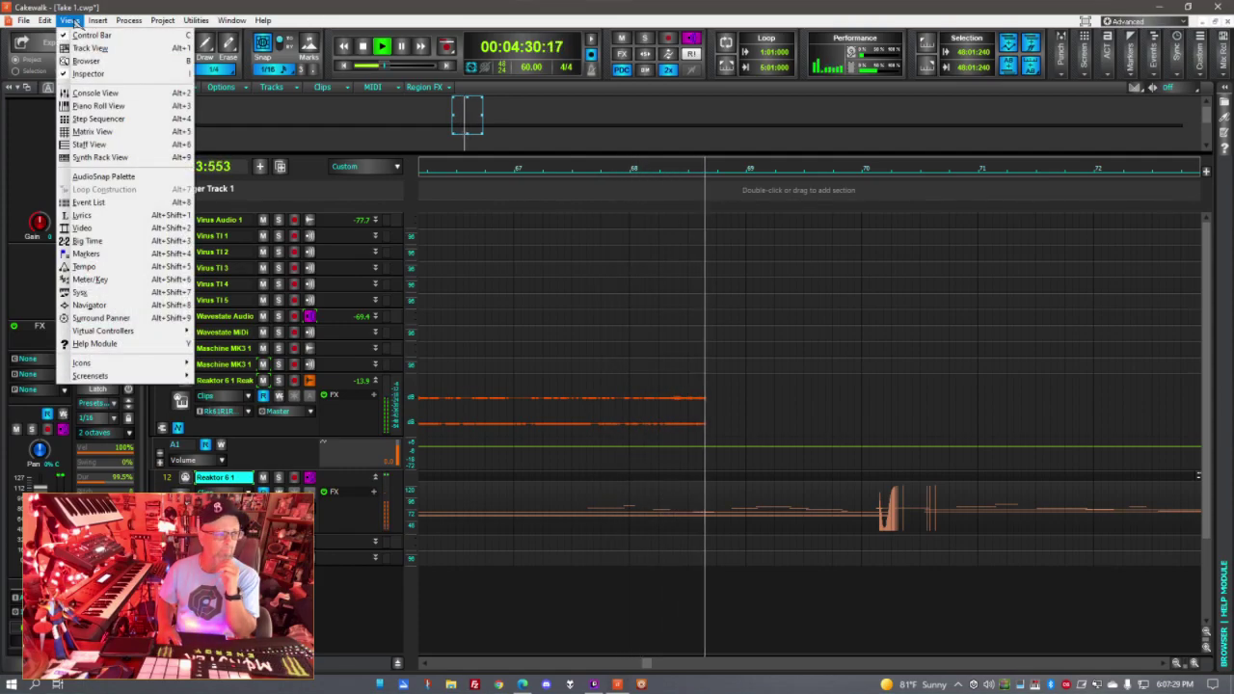
mouse_move(97, 20)
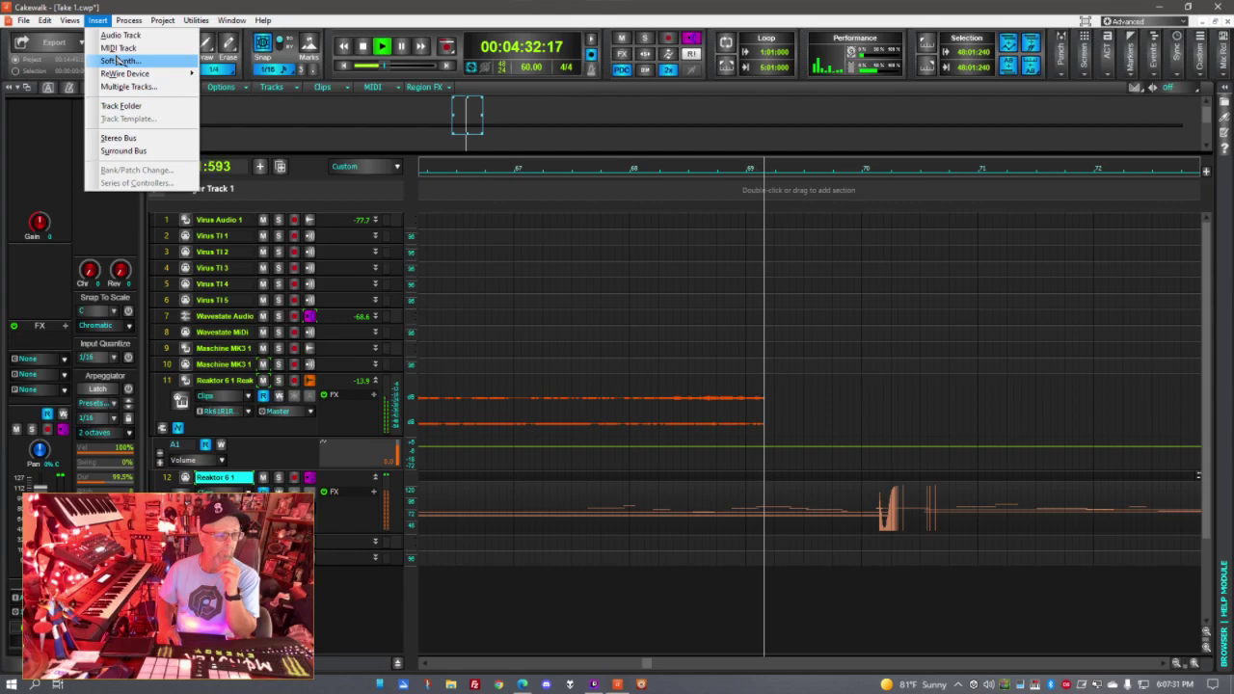
click(121, 60)
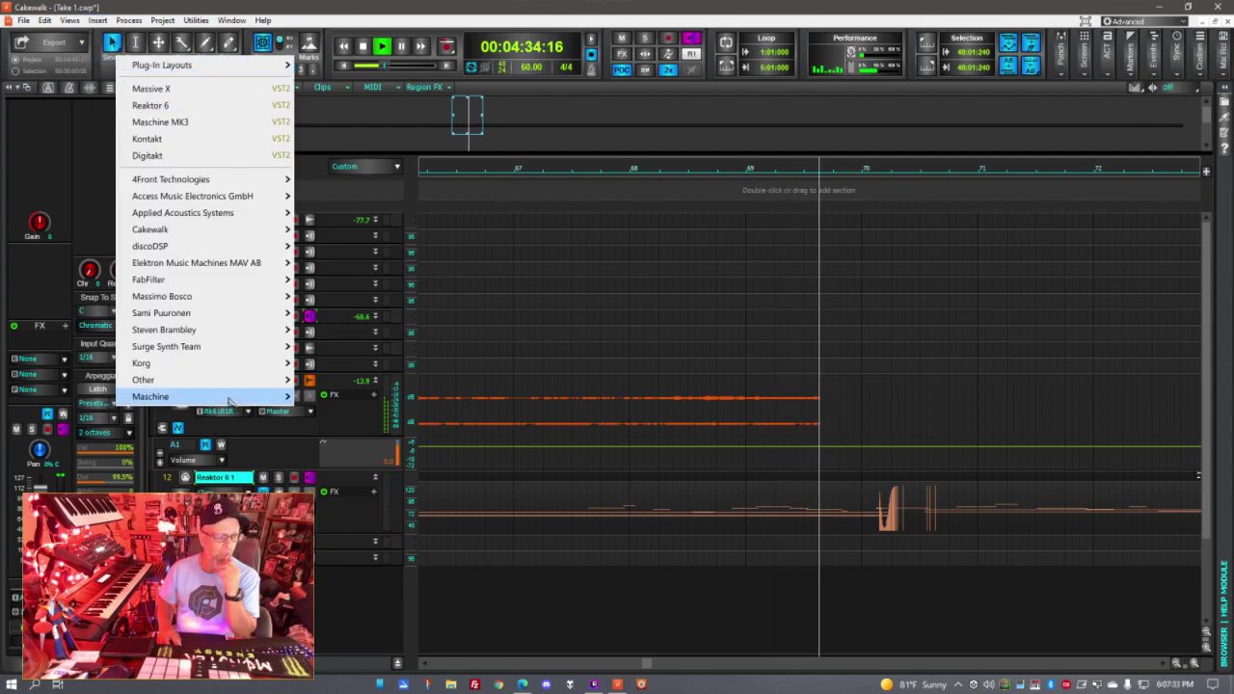
mouse_move(159, 397)
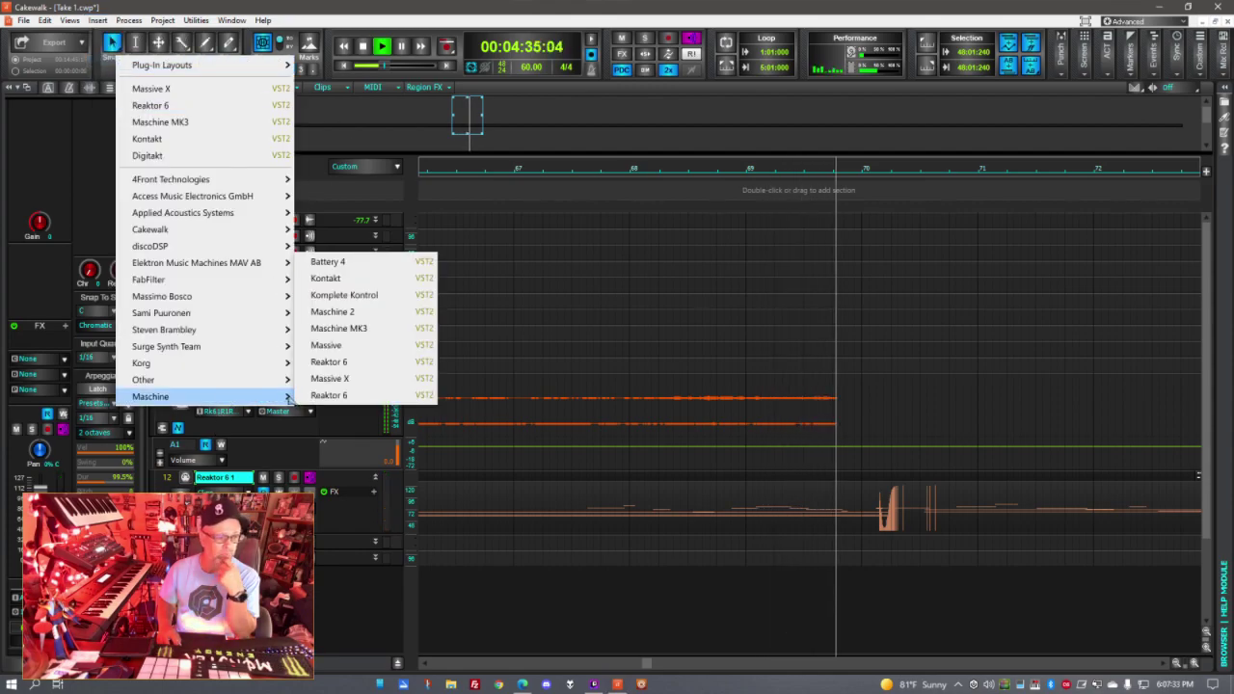
click(361, 328)
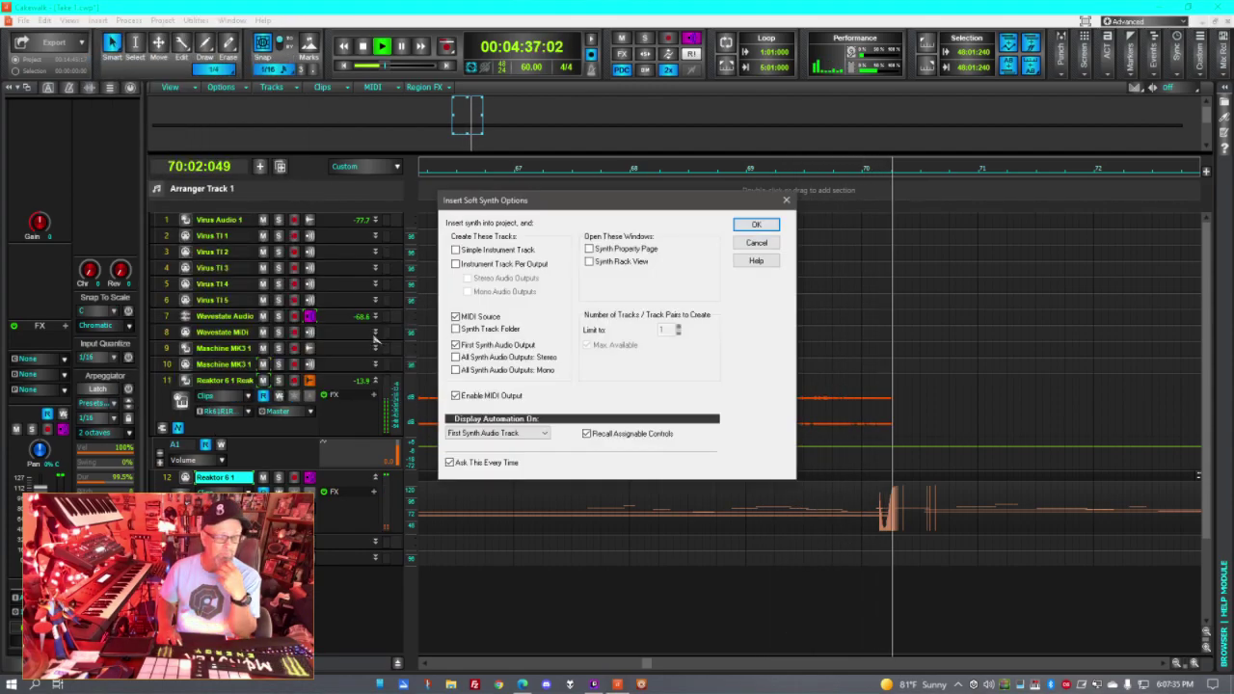
click(757, 226)
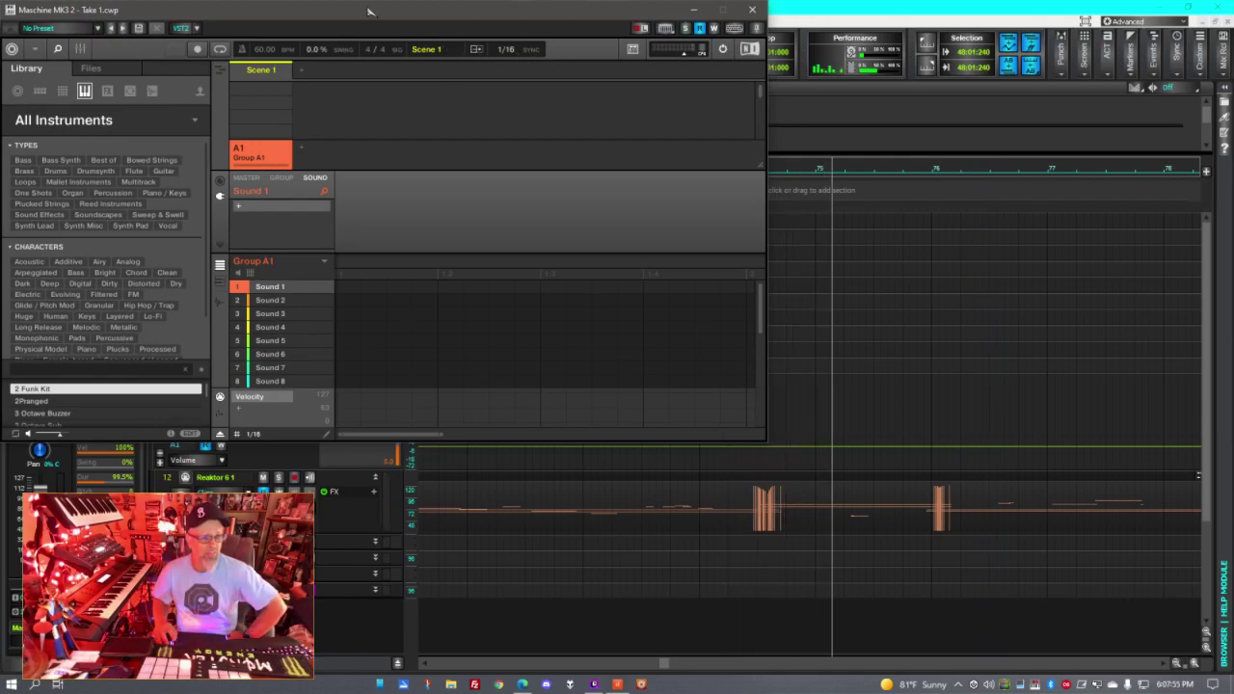
- Reposition the Maschine window and load the Arkhis preset "A Storm is Coming" into Sound 1 of Group A1
drag(211, 11, 451, 109)
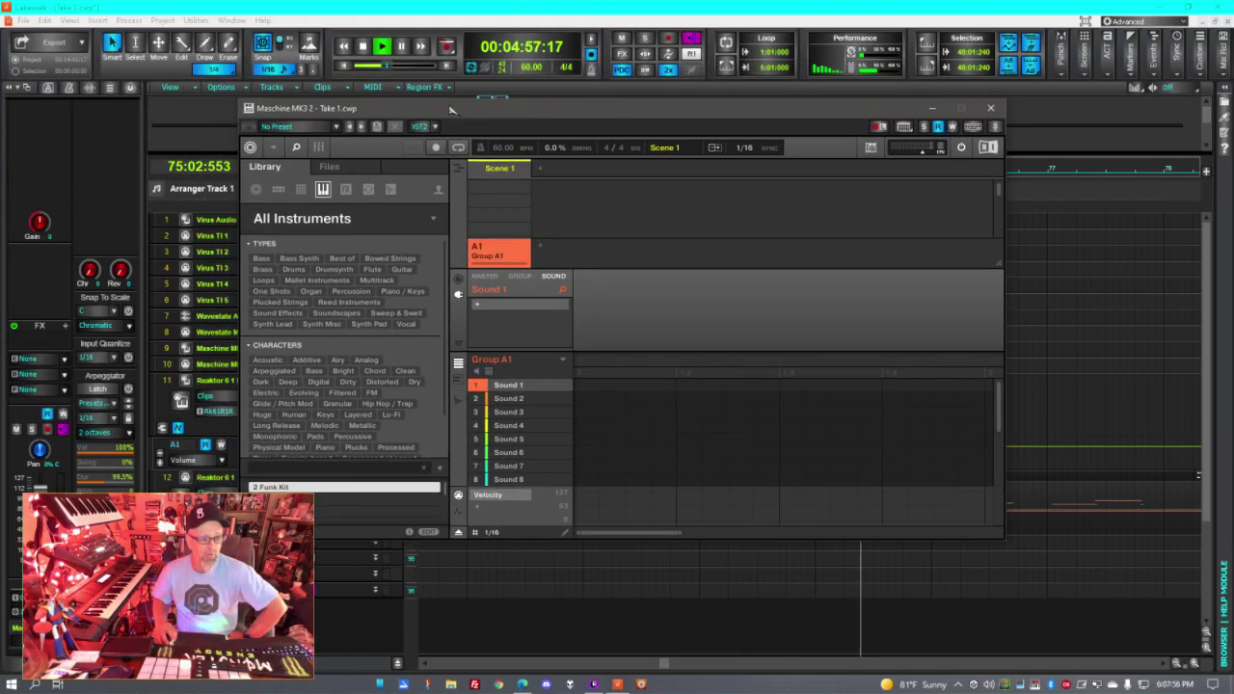
click(433, 220)
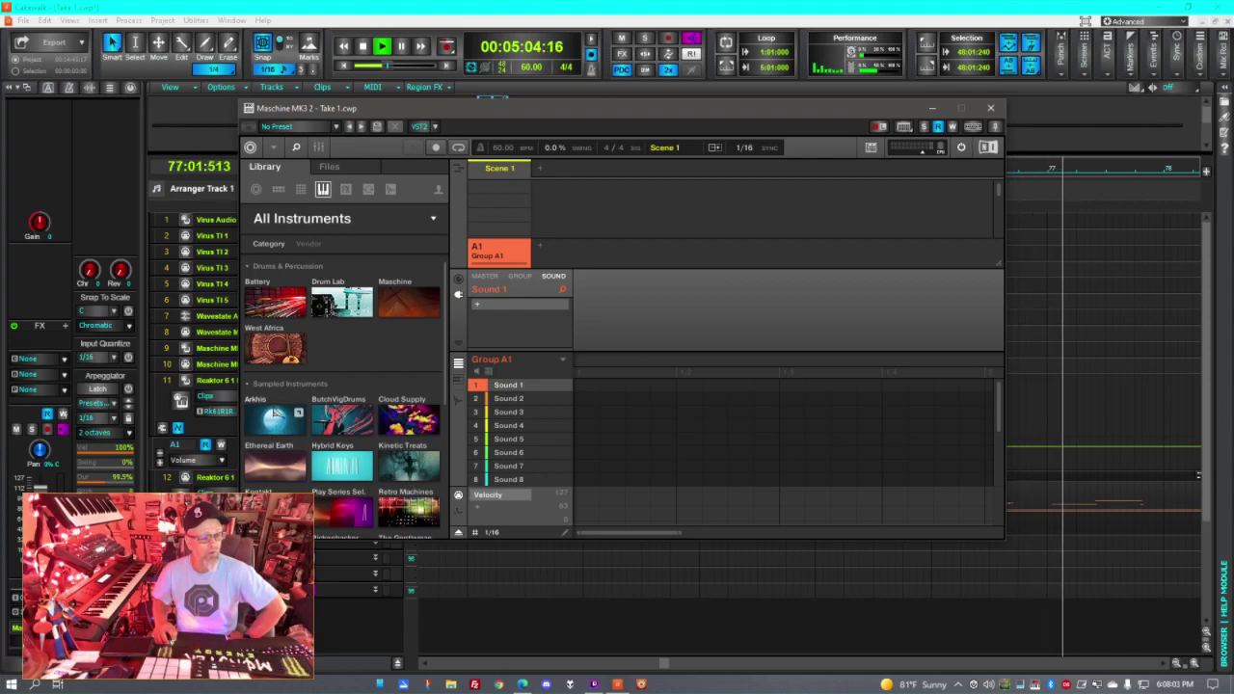
click(275, 417)
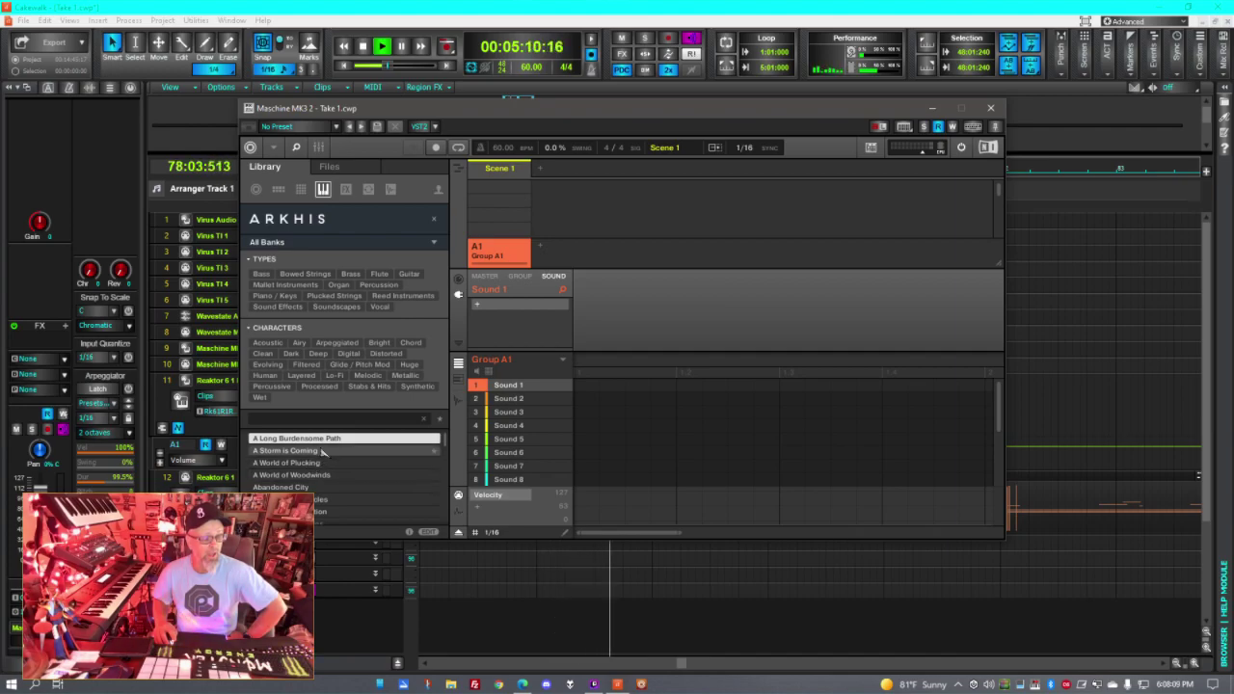
click(322, 450)
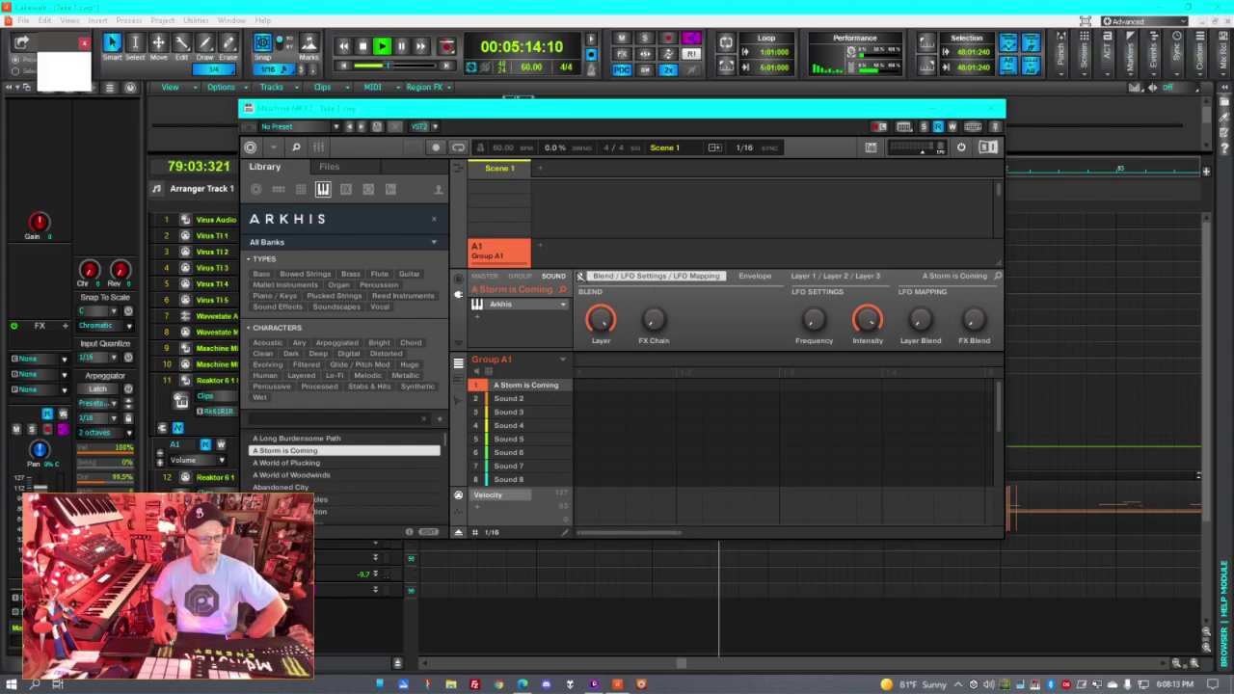
- Open the Arkhis interface for "A Storm is Coming", reselect Sound 1 and move the interface clear of the Maschine library
click(581, 276)
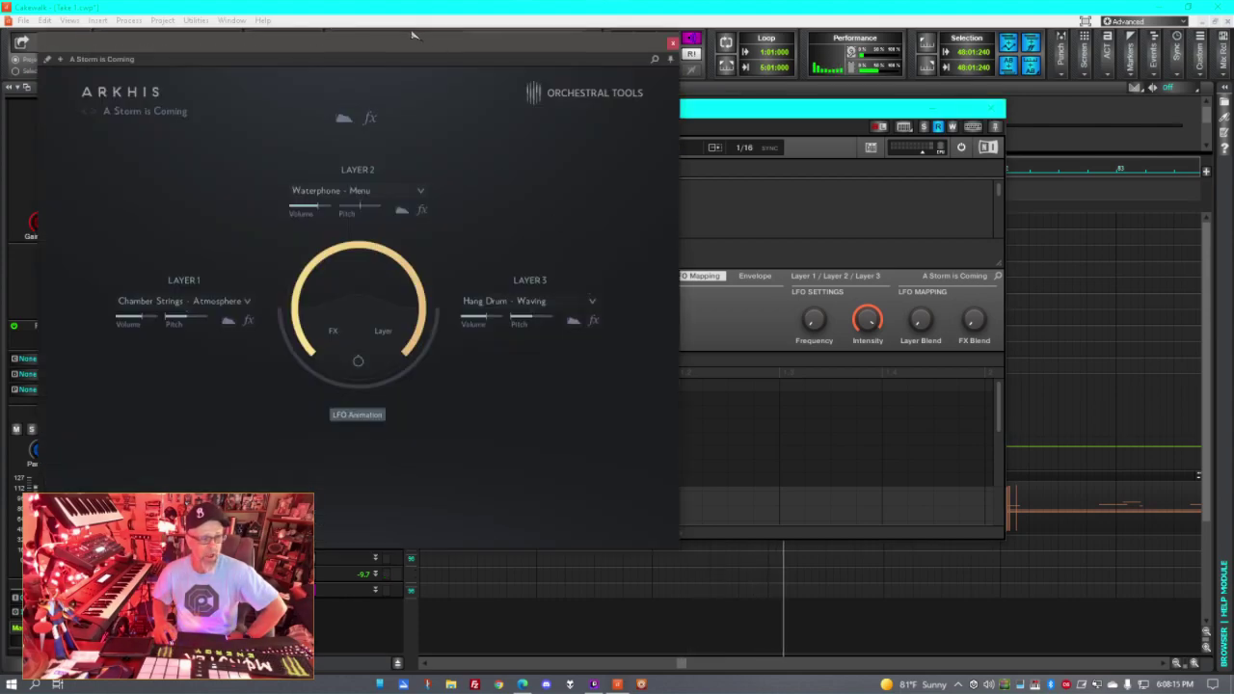
drag(410, 42, 716, 183)
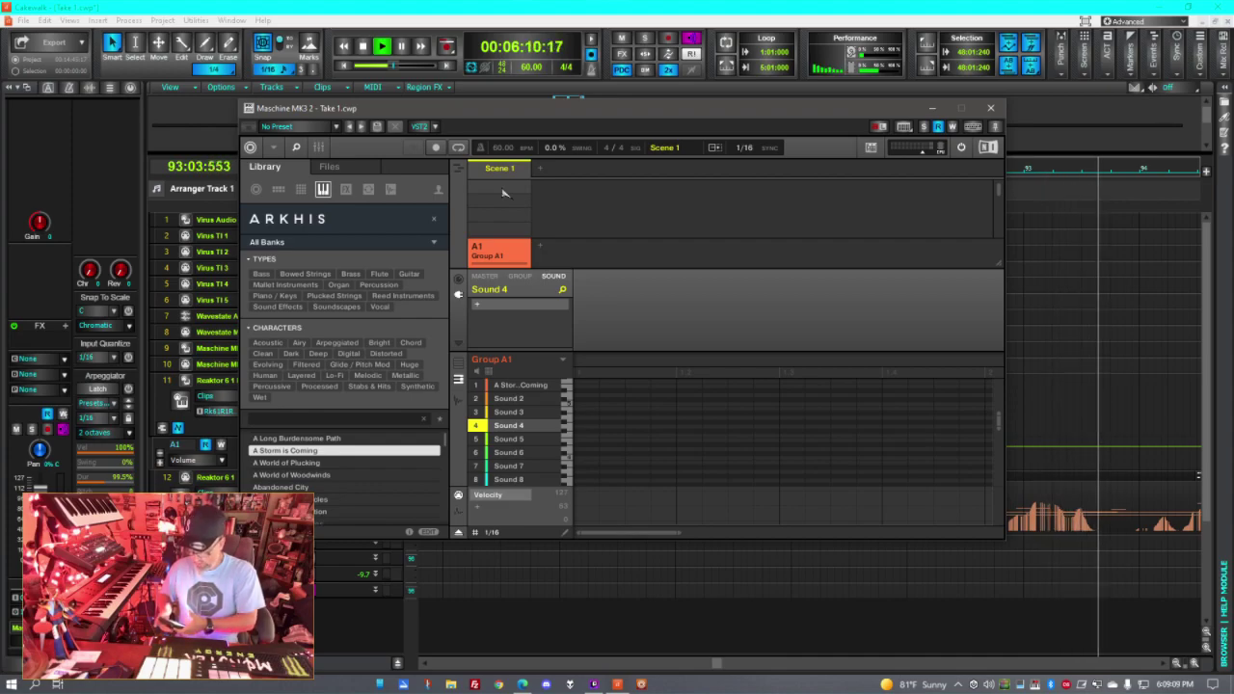
click(499, 385)
drag(582, 183, 1122, 180)
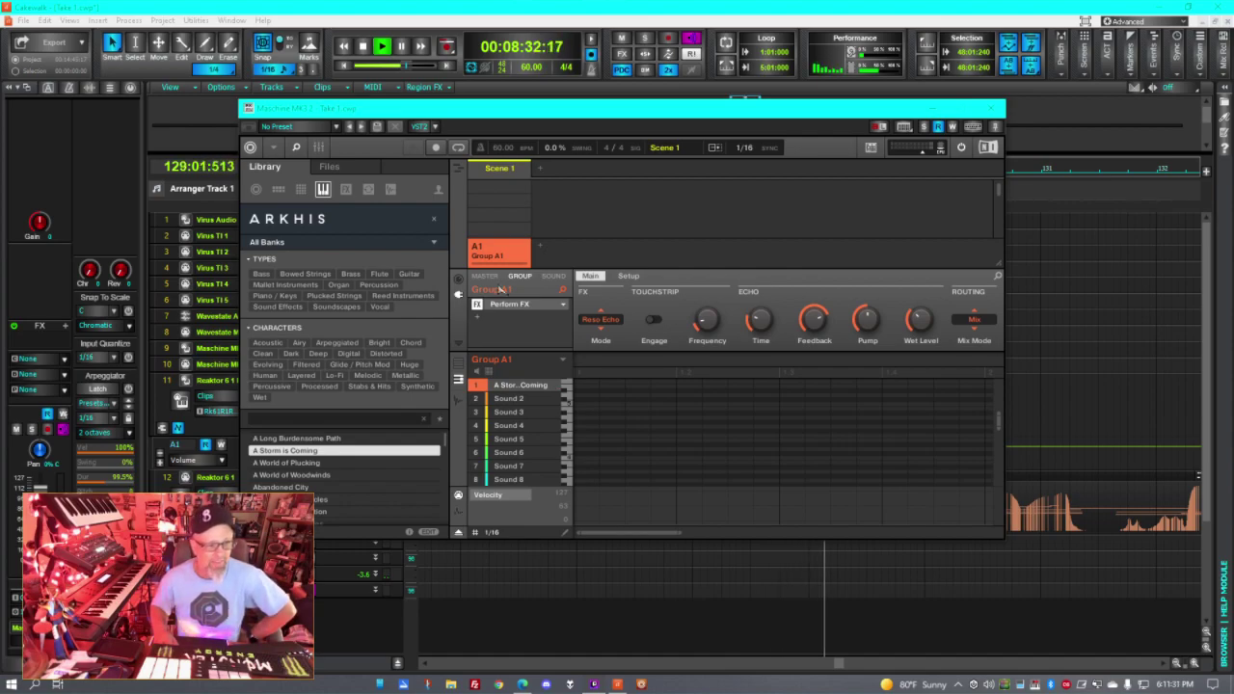
- Return Maschine to its sound-level view, stop playback and close the Arkhis and Maschine plug-in windows
click(554, 276)
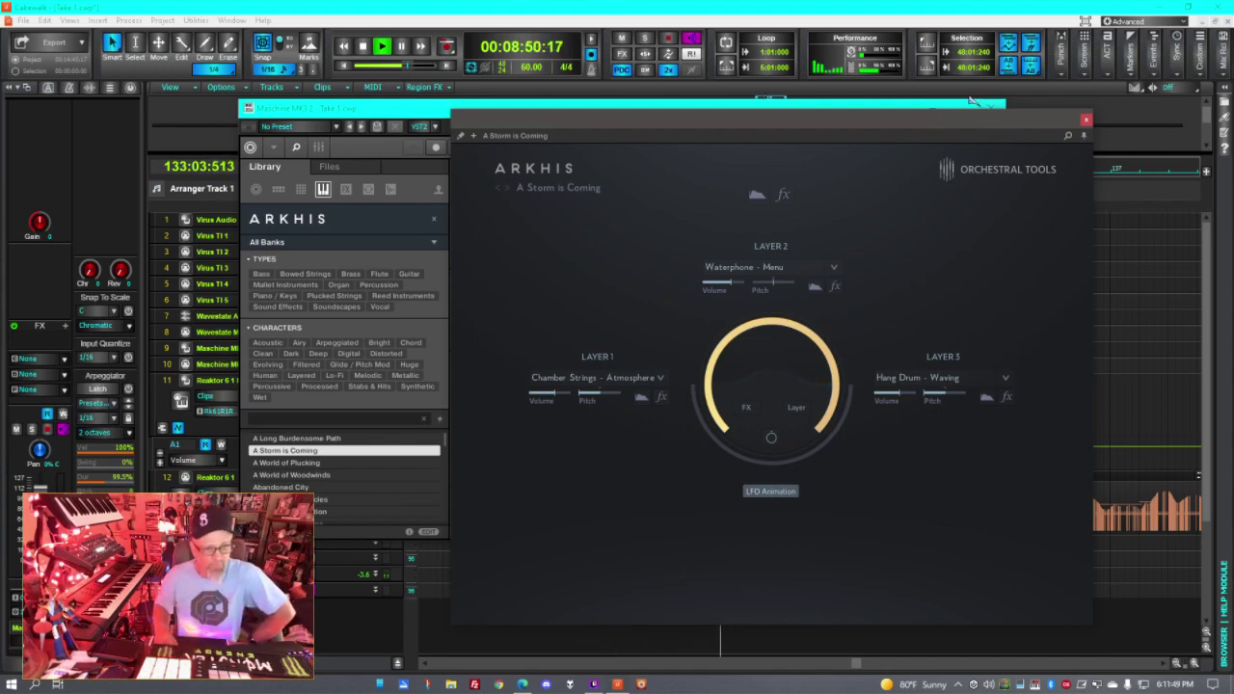
click(1085, 122)
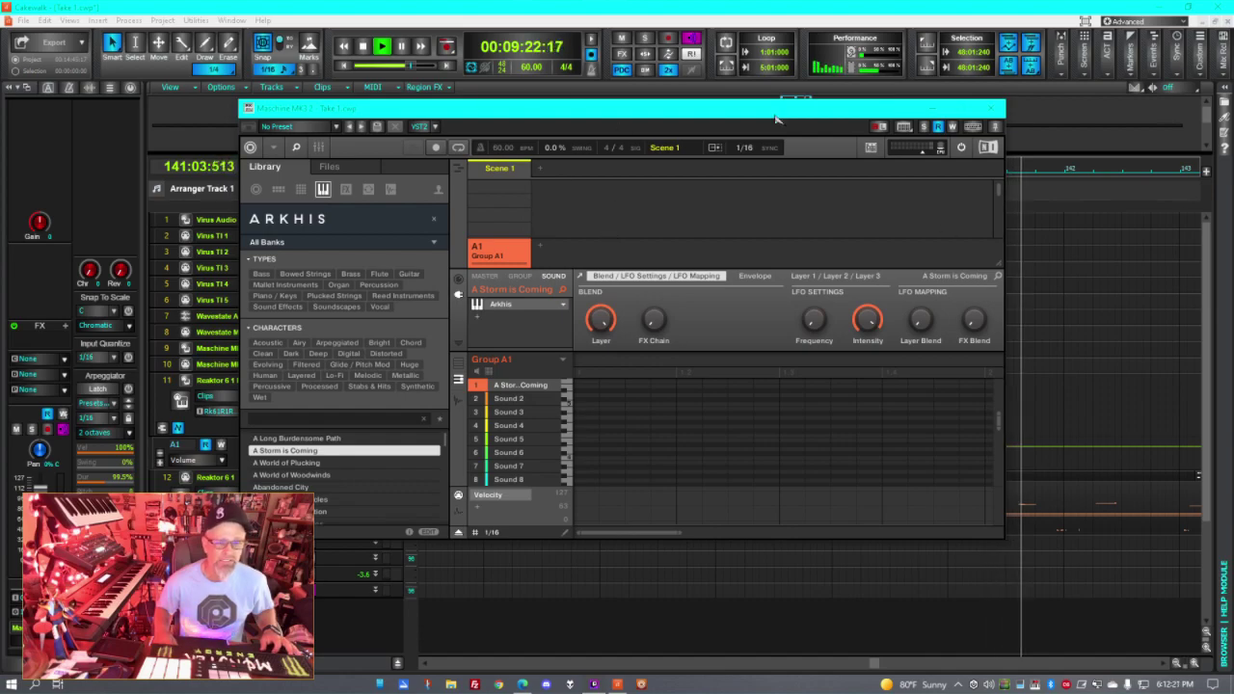
click(362, 46)
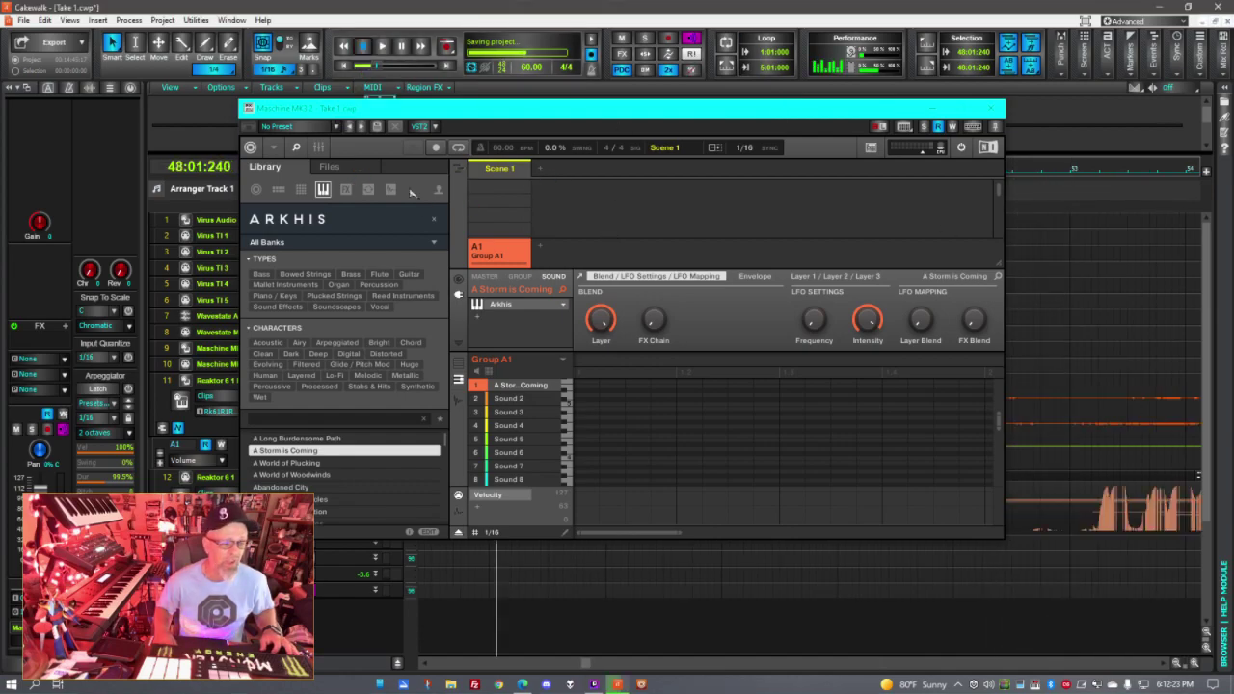
drag(511, 111, 597, 125)
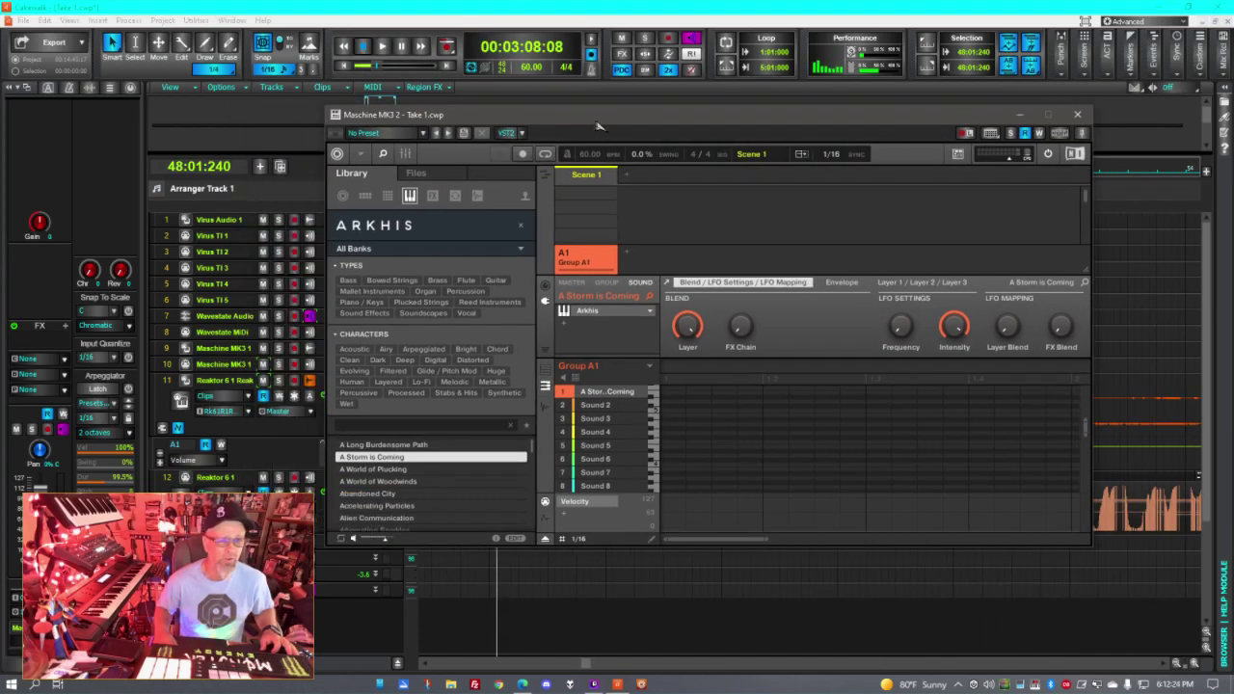
click(1080, 117)
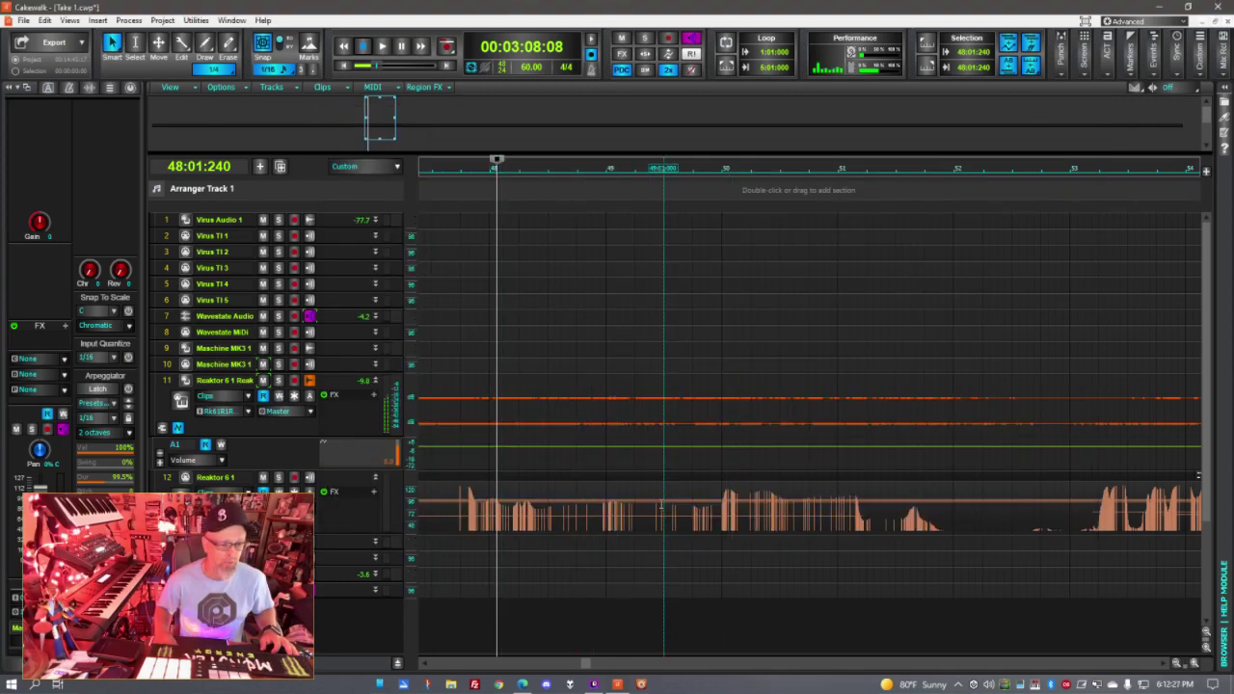
- Select the Reaktor 6 MIDI clip, return to the project start and audition the opening bars twice
click(627, 502)
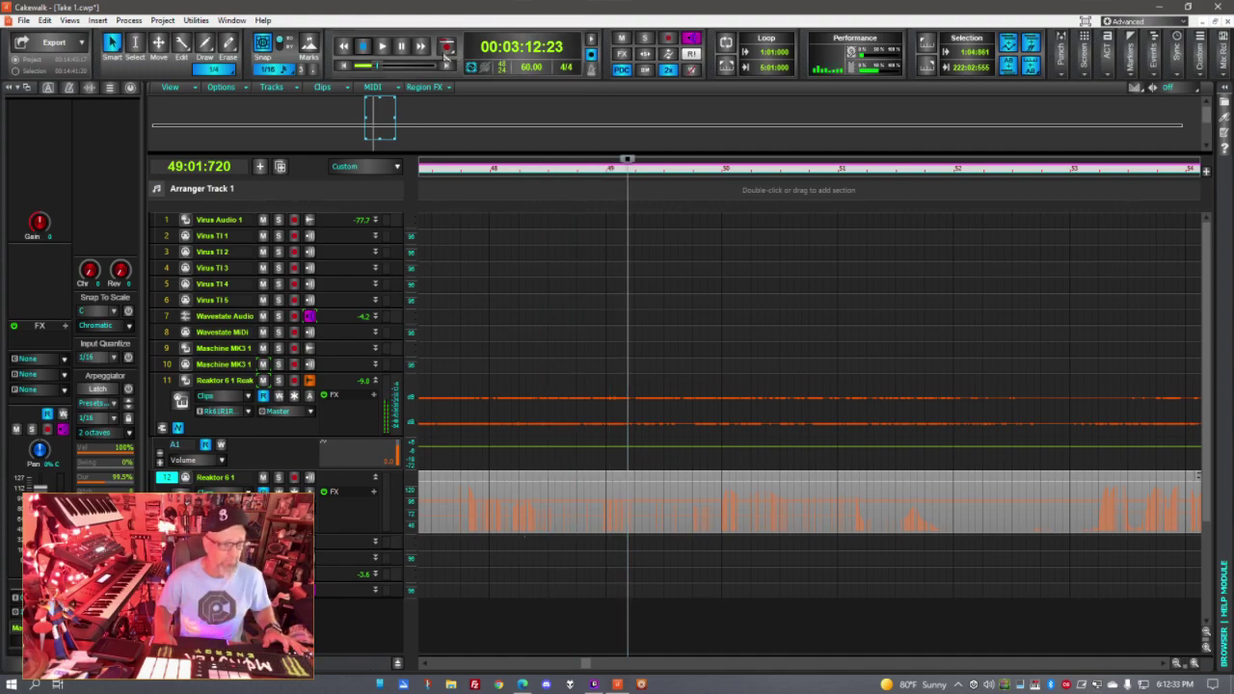
click(344, 66)
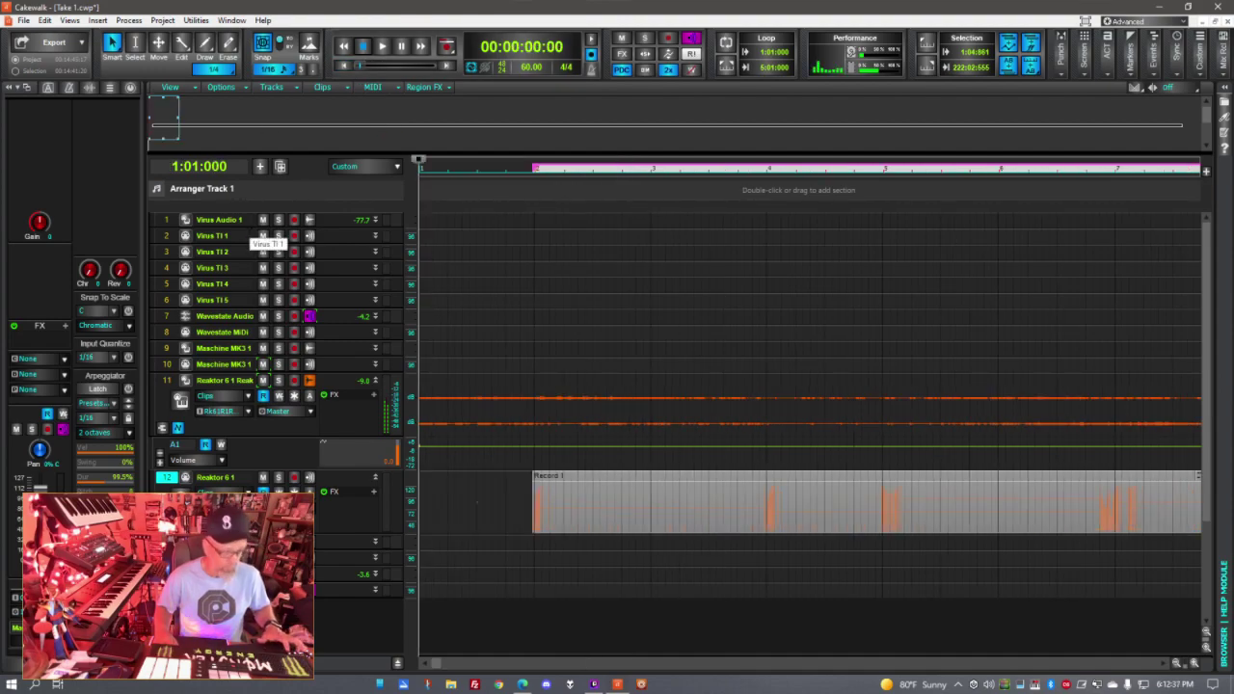
key(space)
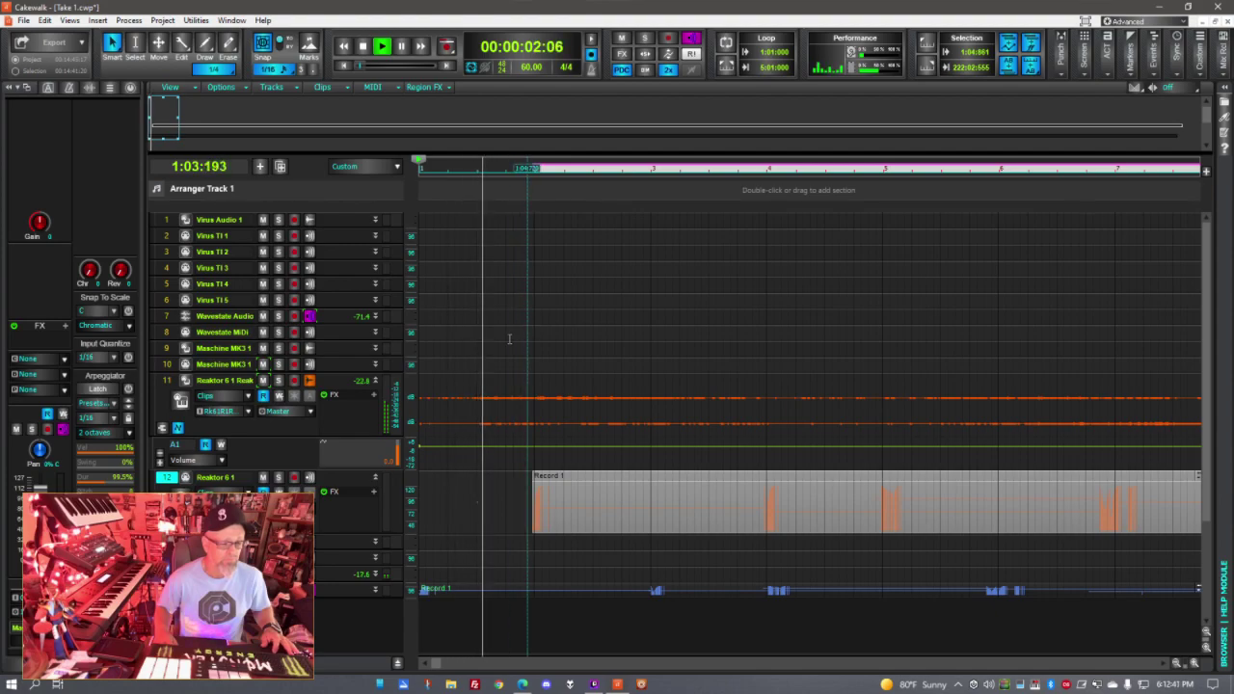
key(space)
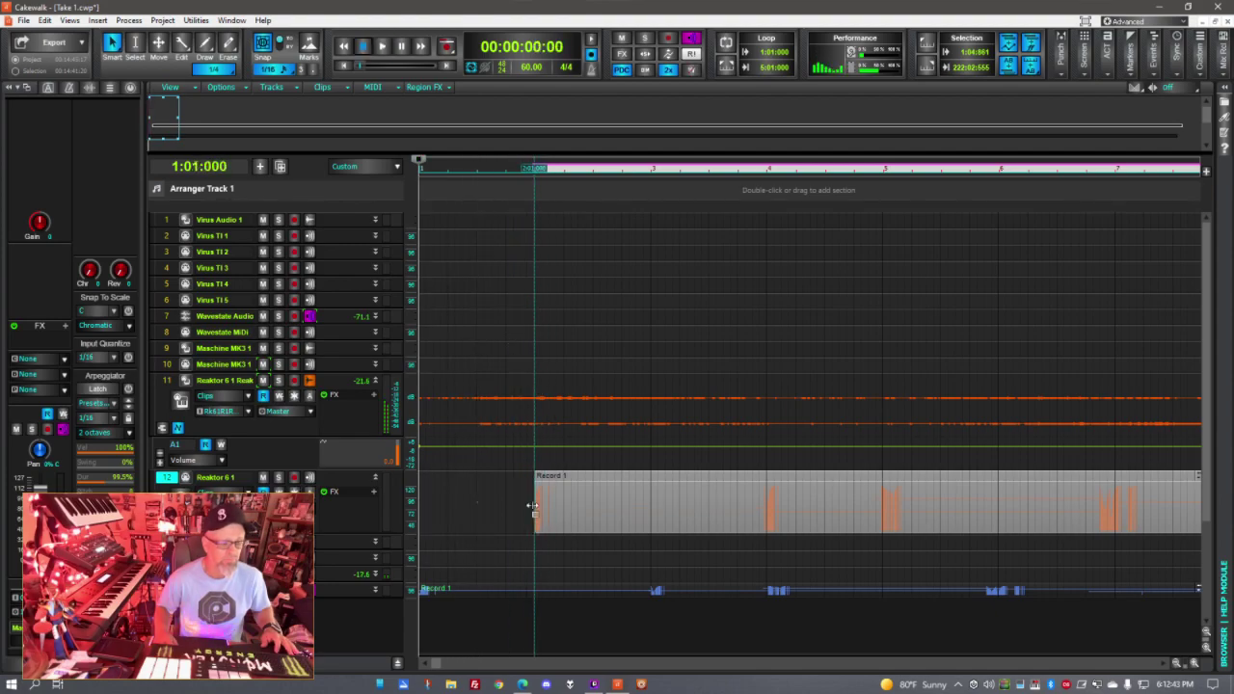
key(space)
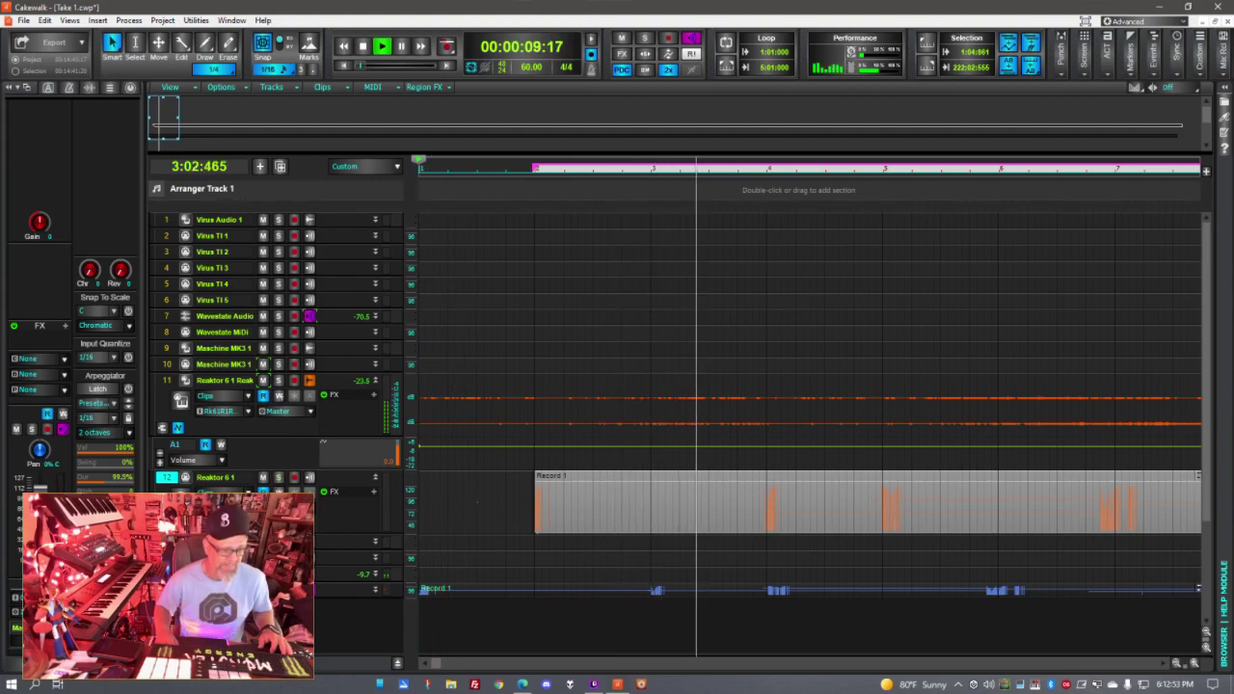
key(space)
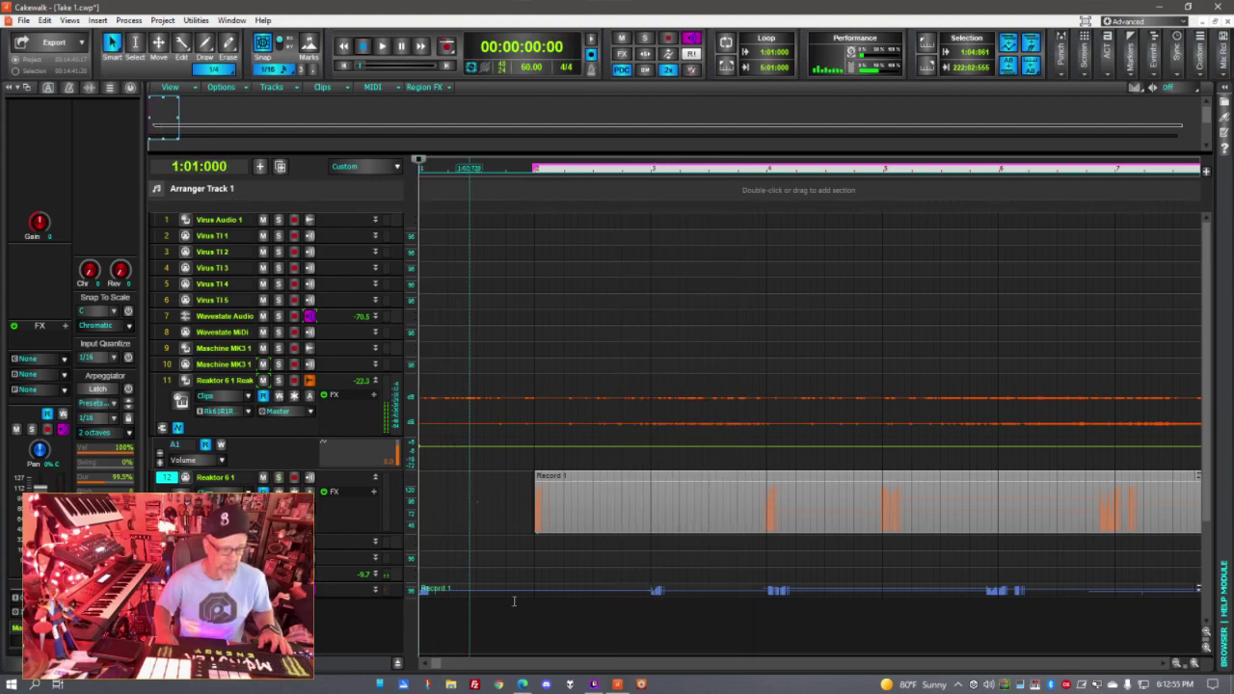
- Move the Record 1 MIDI clip from the Reaktor 6 track to the Massive X 1 track and audition the opening bars
drag(570, 479, 570, 562)
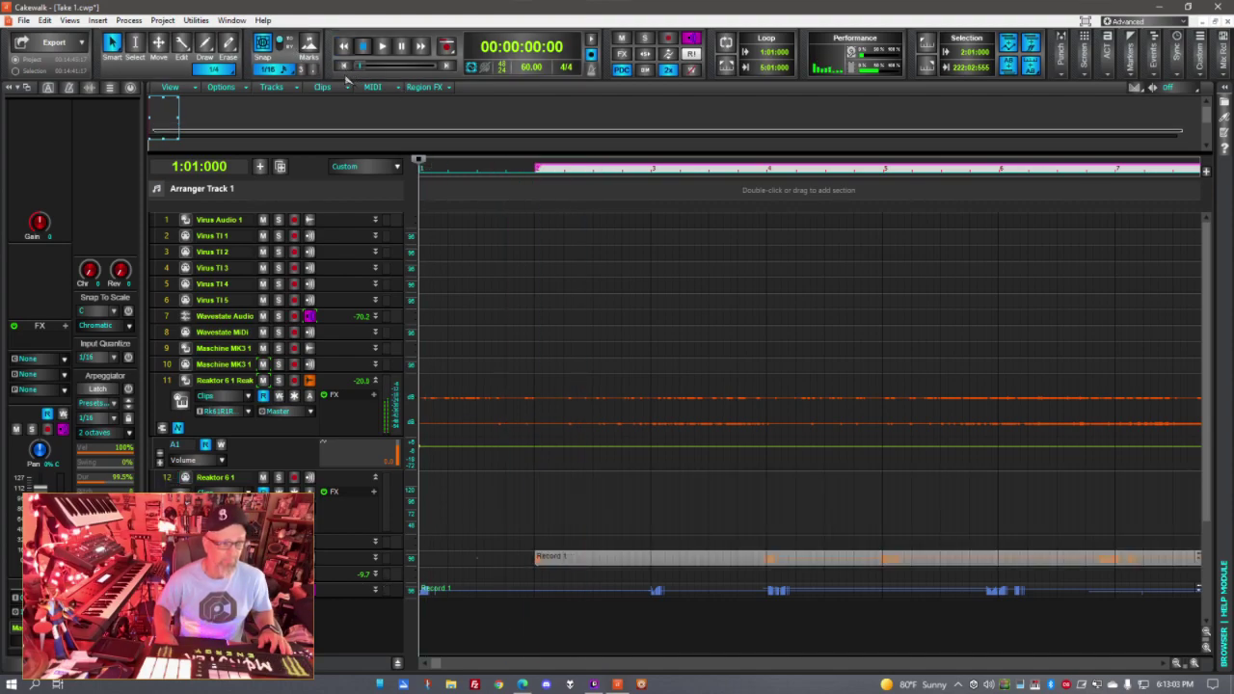
key(space)
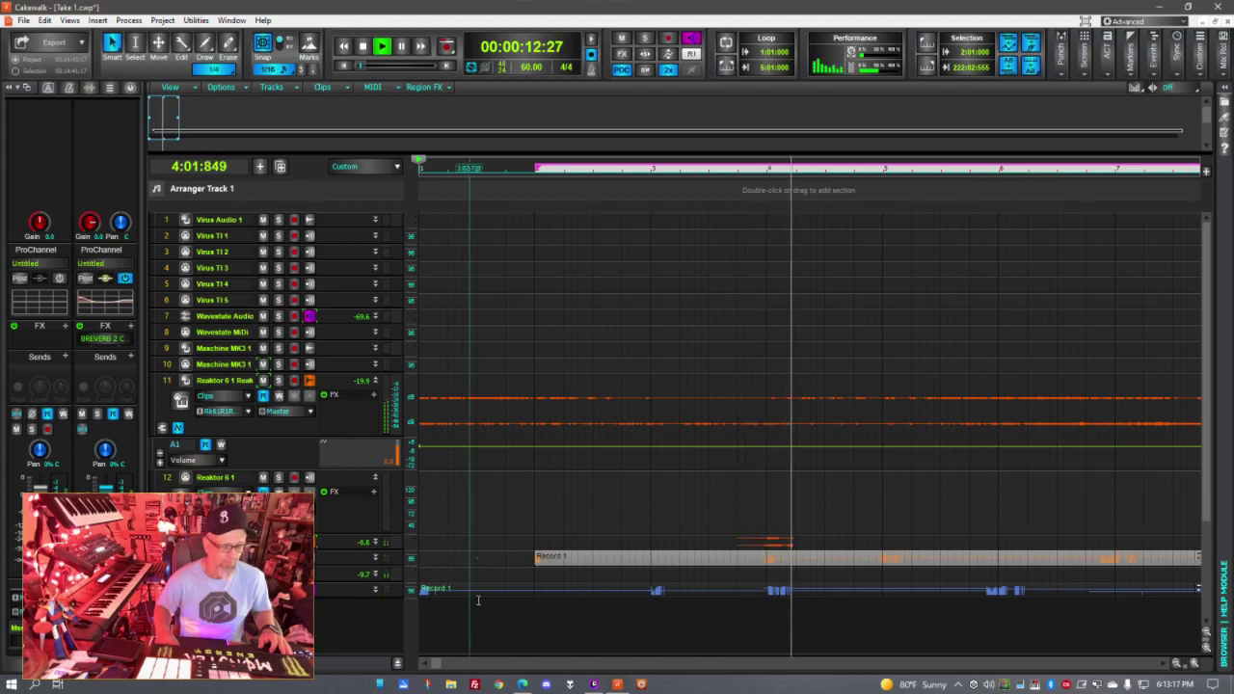
key(space)
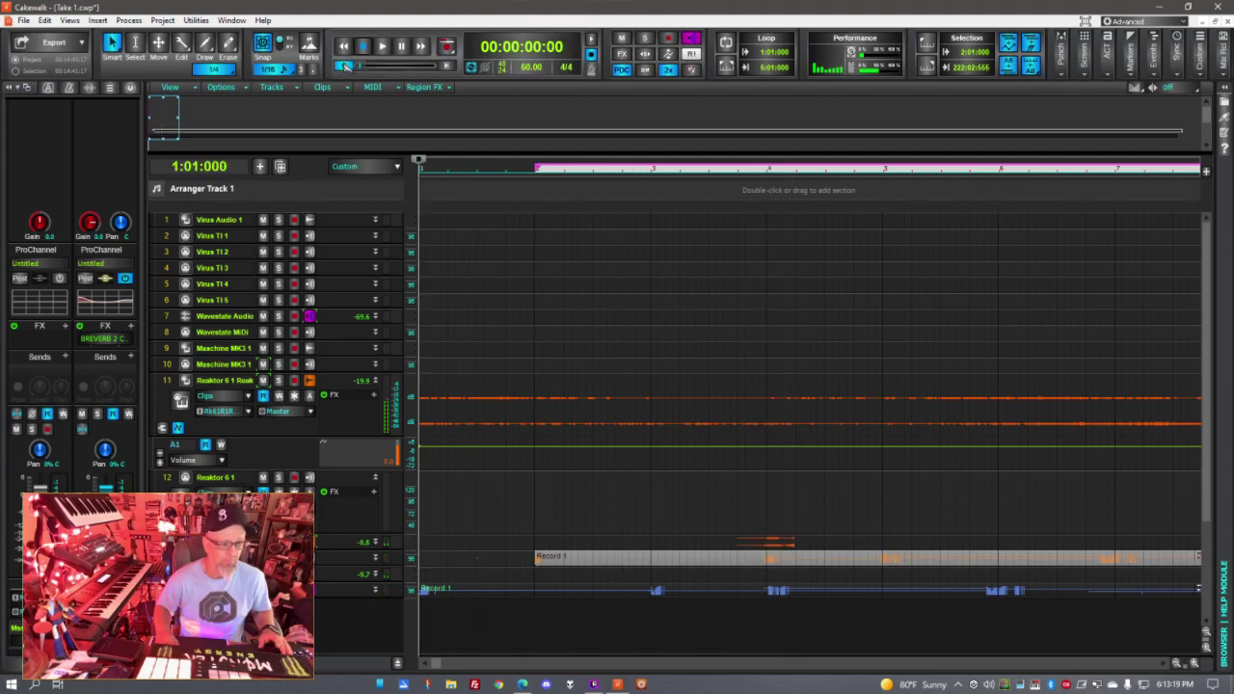
key(space)
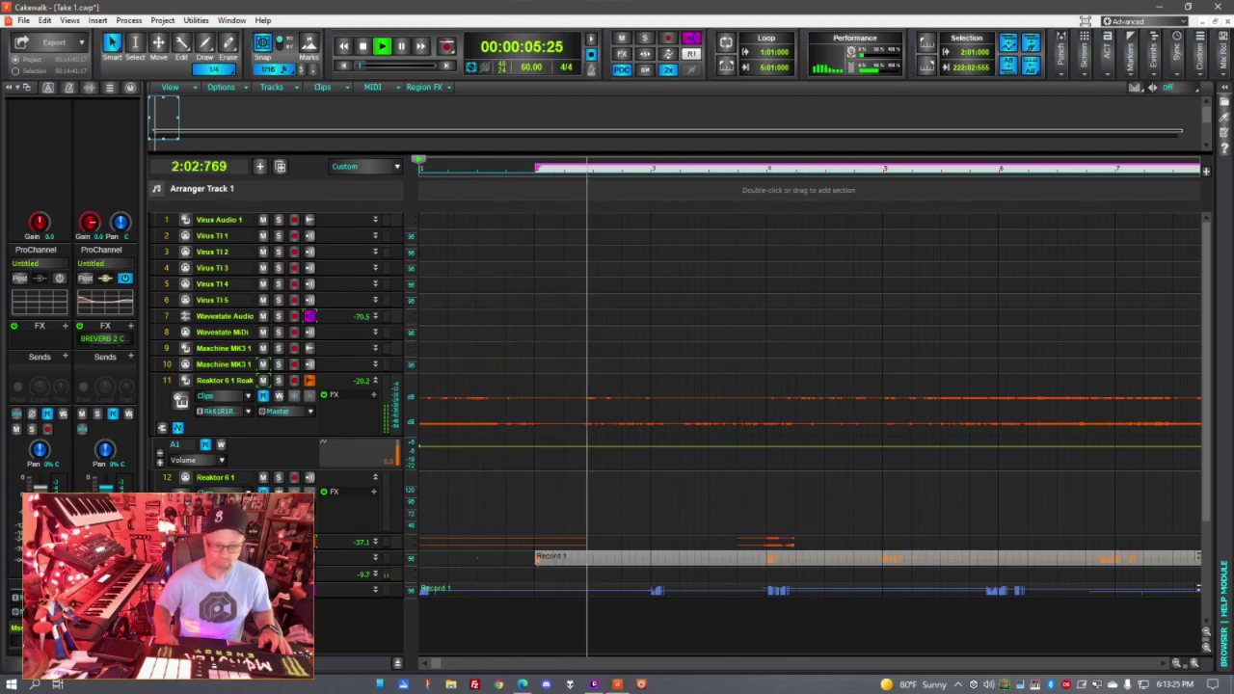
click(819, 613)
key(space)
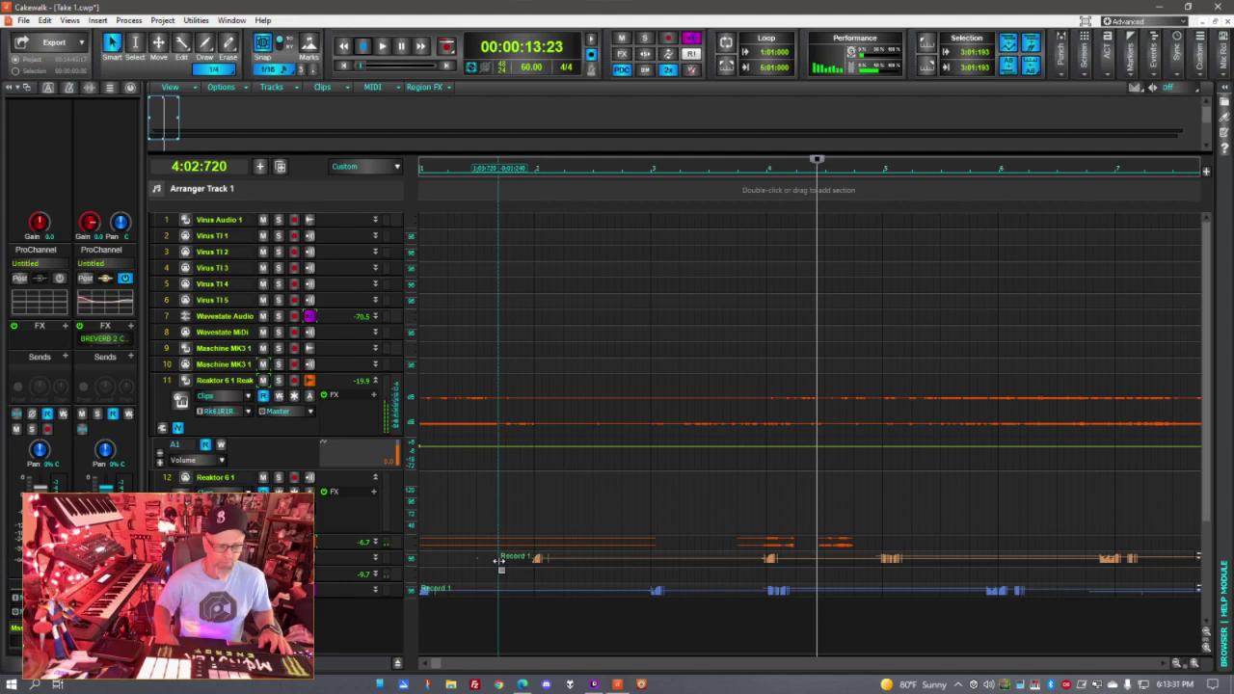
- Extend the start of the Massive X 1 clip by one beat and shift the clip to begin at measure 2
click(557, 557)
drag(557, 557, 624, 557)
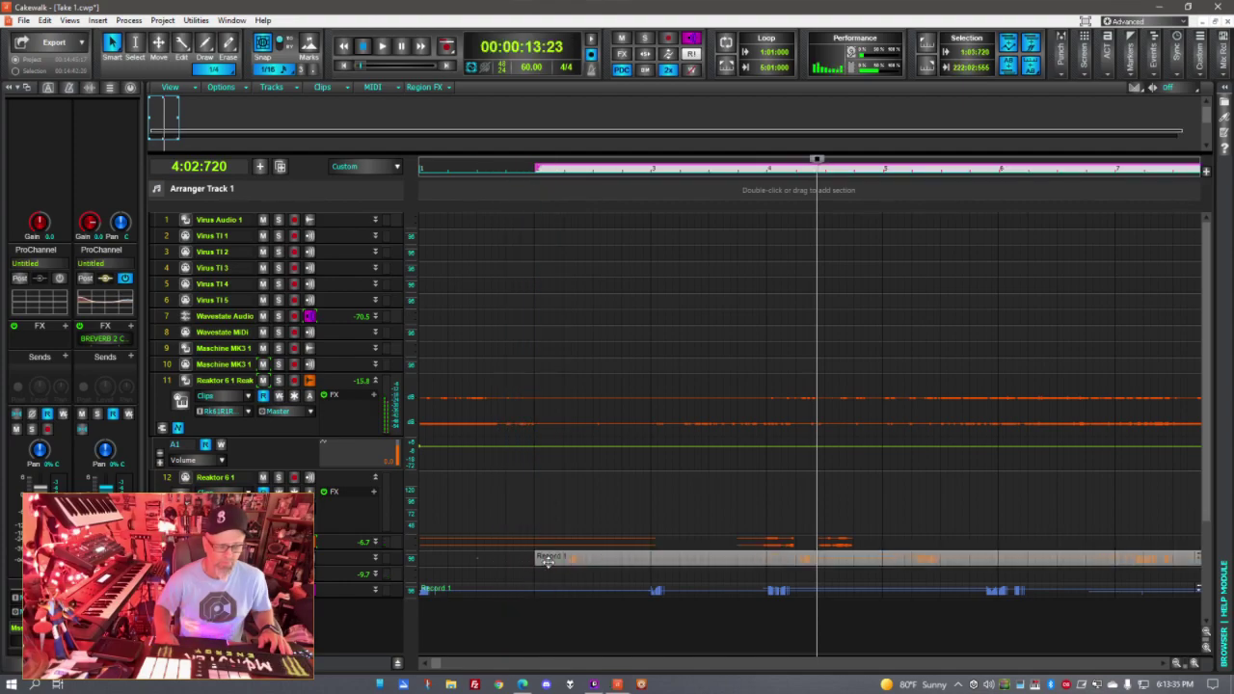
scroll(525, 638, right, 5)
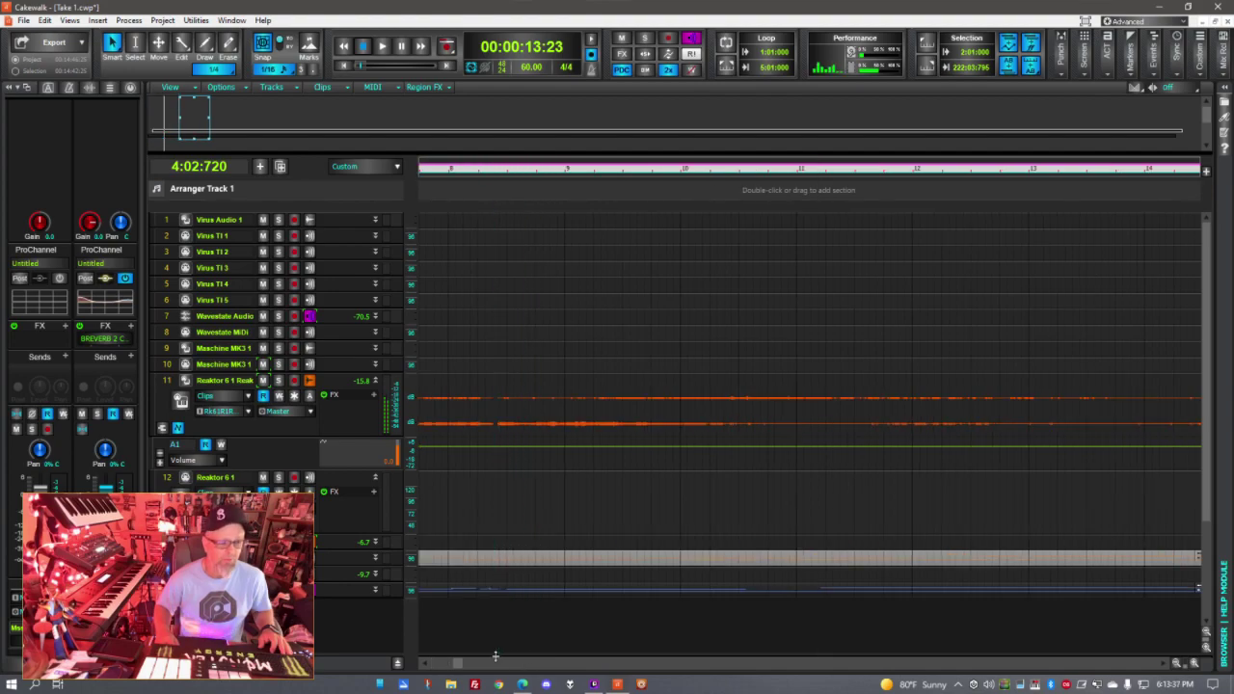
click(433, 669)
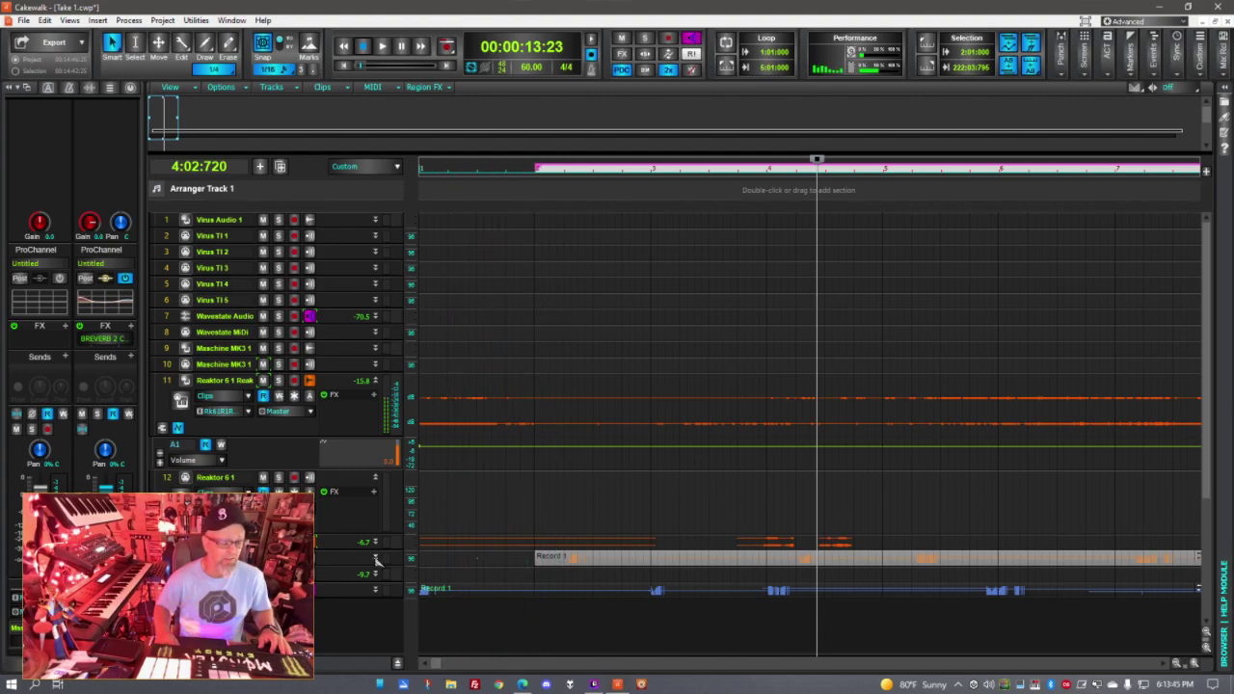
- Expand the Massive X 1 MIDI track and trim the Record 1 clip's empty start to just before its first notes
click(376, 559)
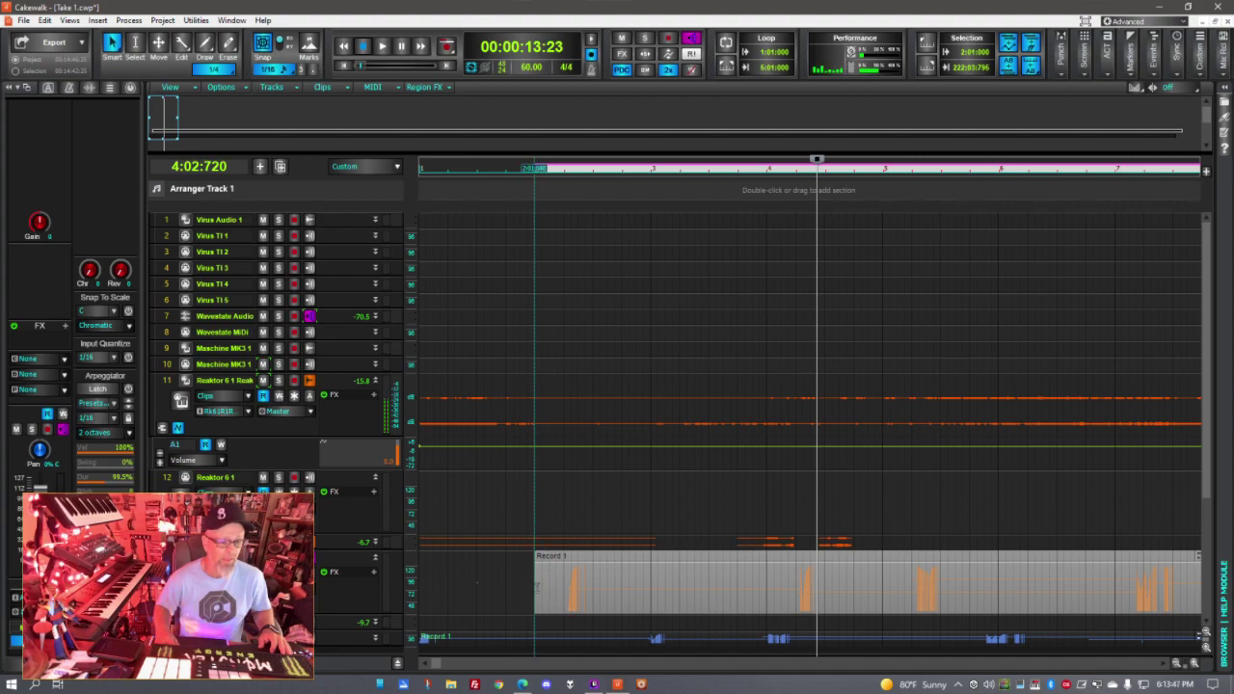
click(537, 586)
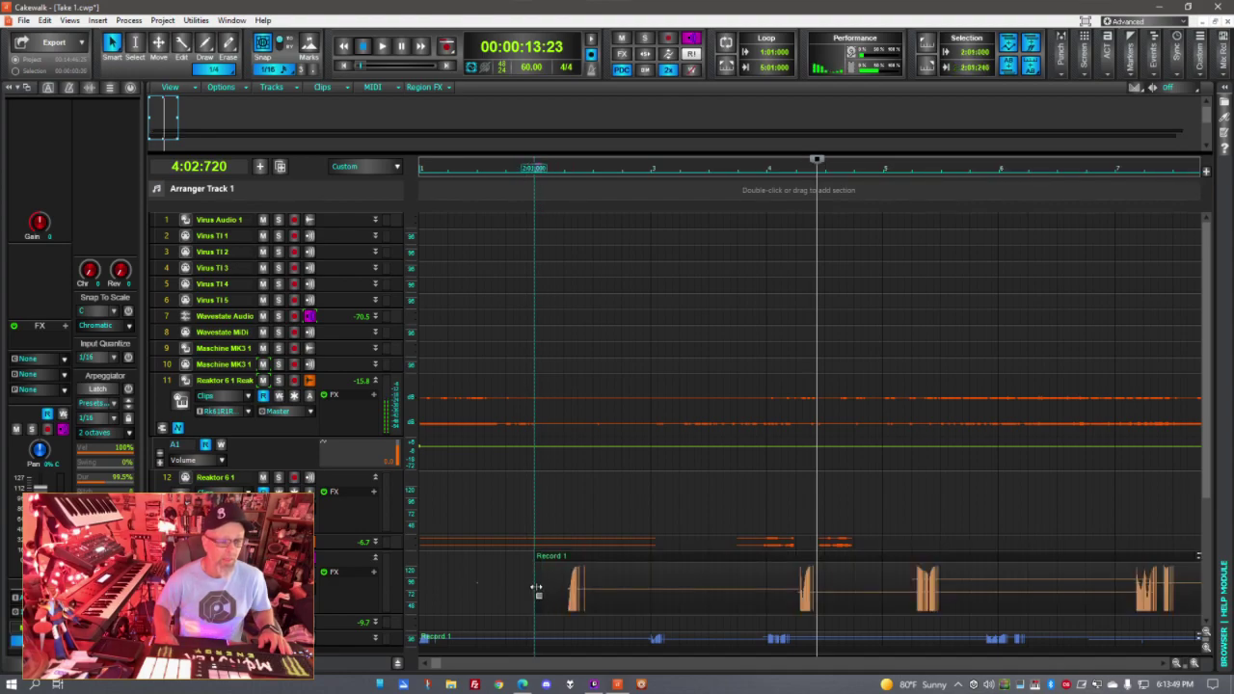
drag(541, 588, 562, 587)
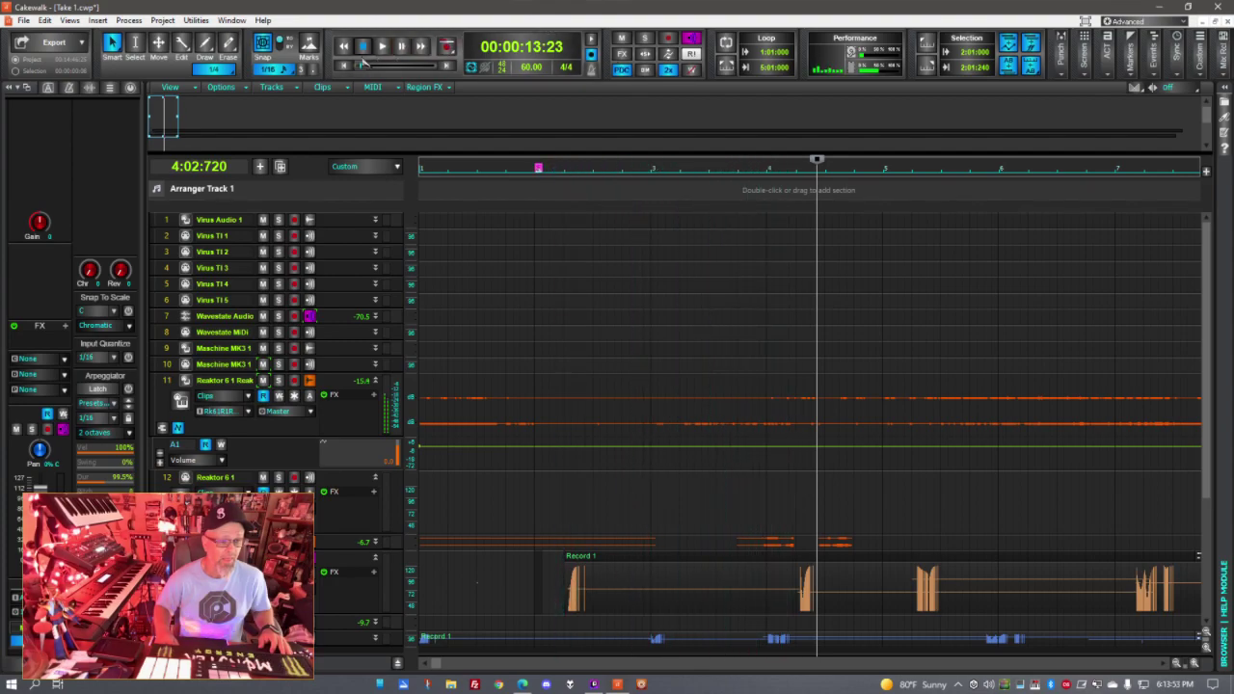
- Audition the Massive X 1 part from the project start, put the Maschine window away and stop playback
key(w)
key(space)
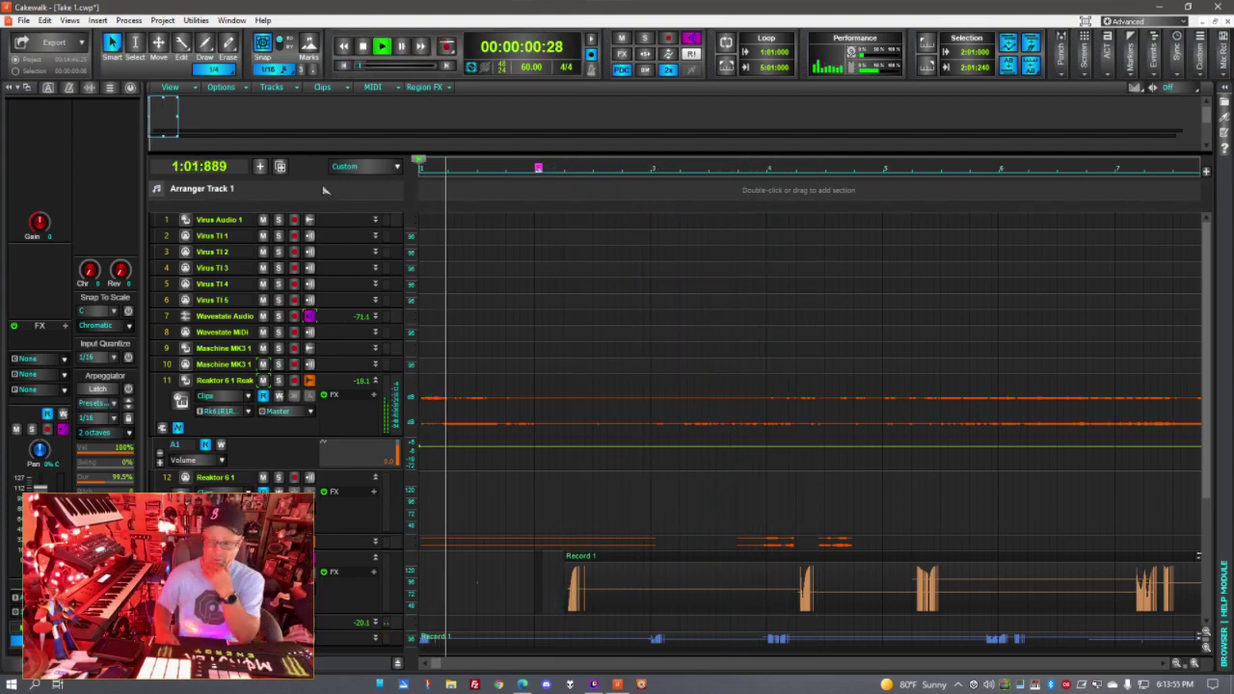
scroll(750, 386, down, 3)
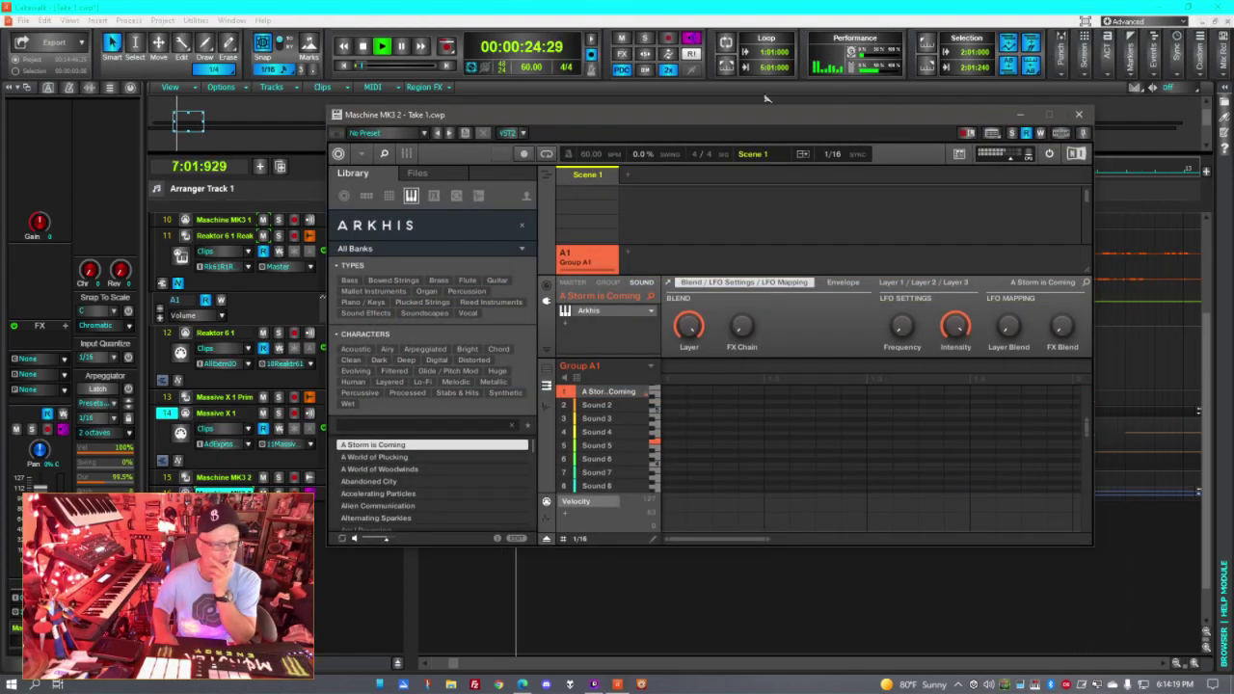
right_click(743, 120)
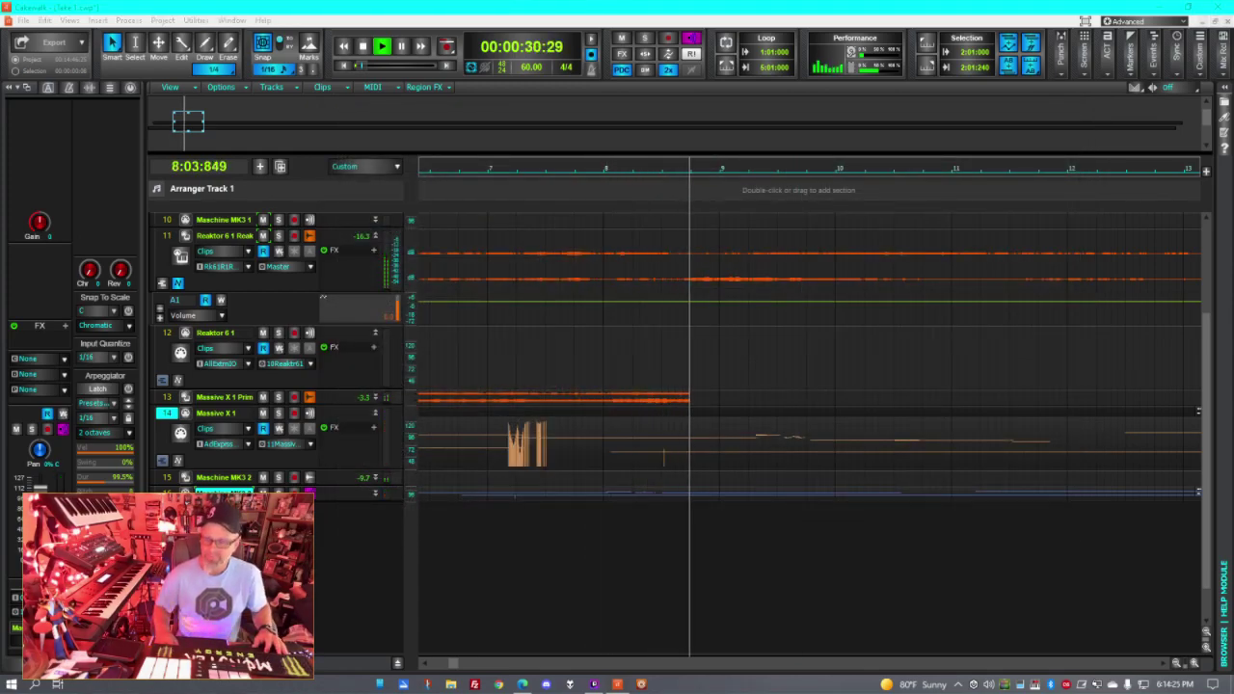
key(space)
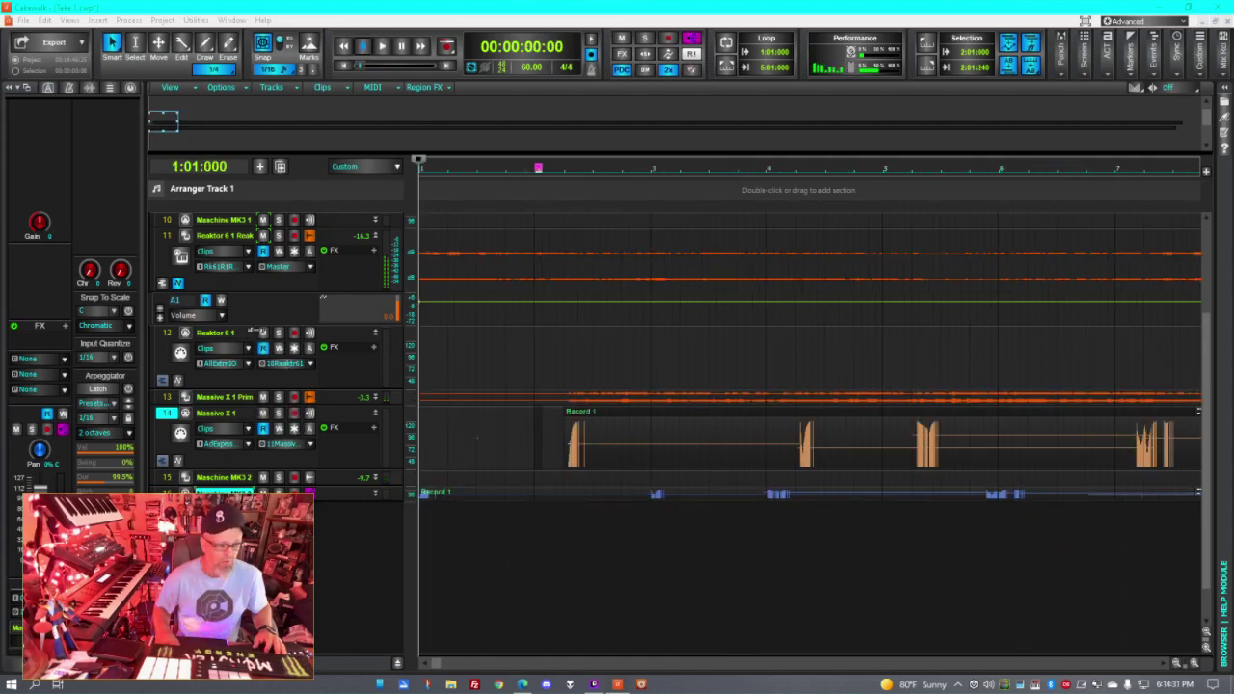
- Mute both Reaktor 6 tracks, play the project from the start and expand the Massive X 1 audio track
drag(263, 333, 262, 237)
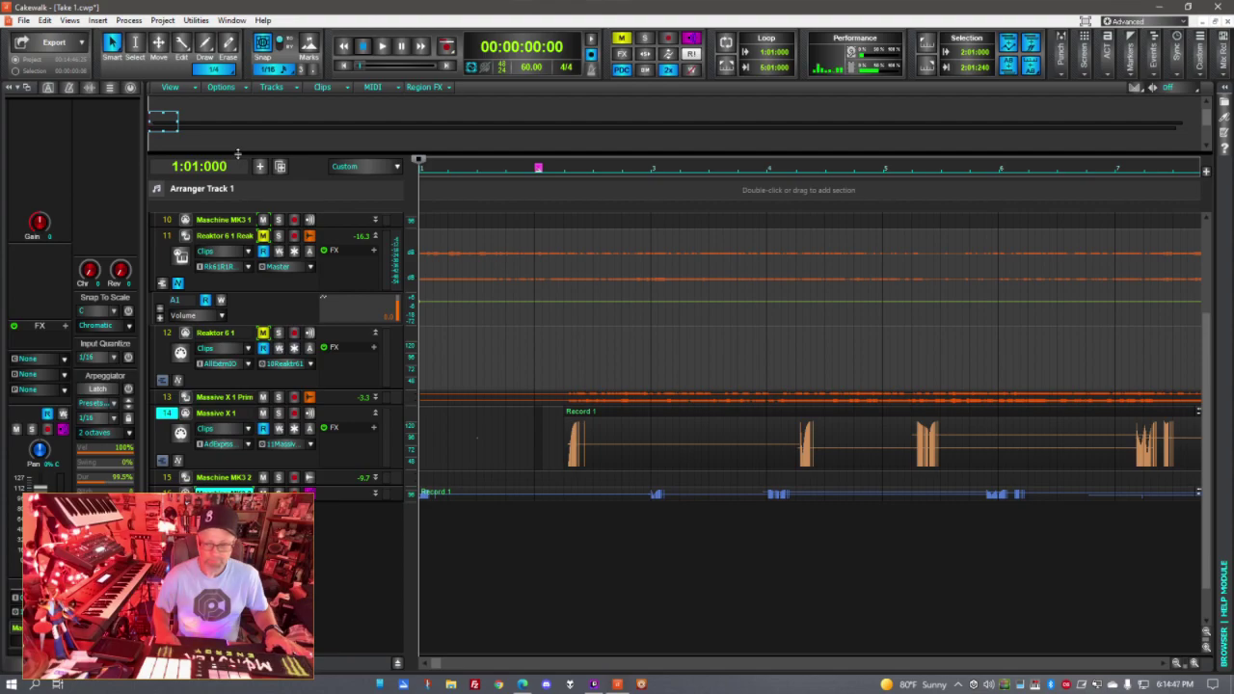
key(space)
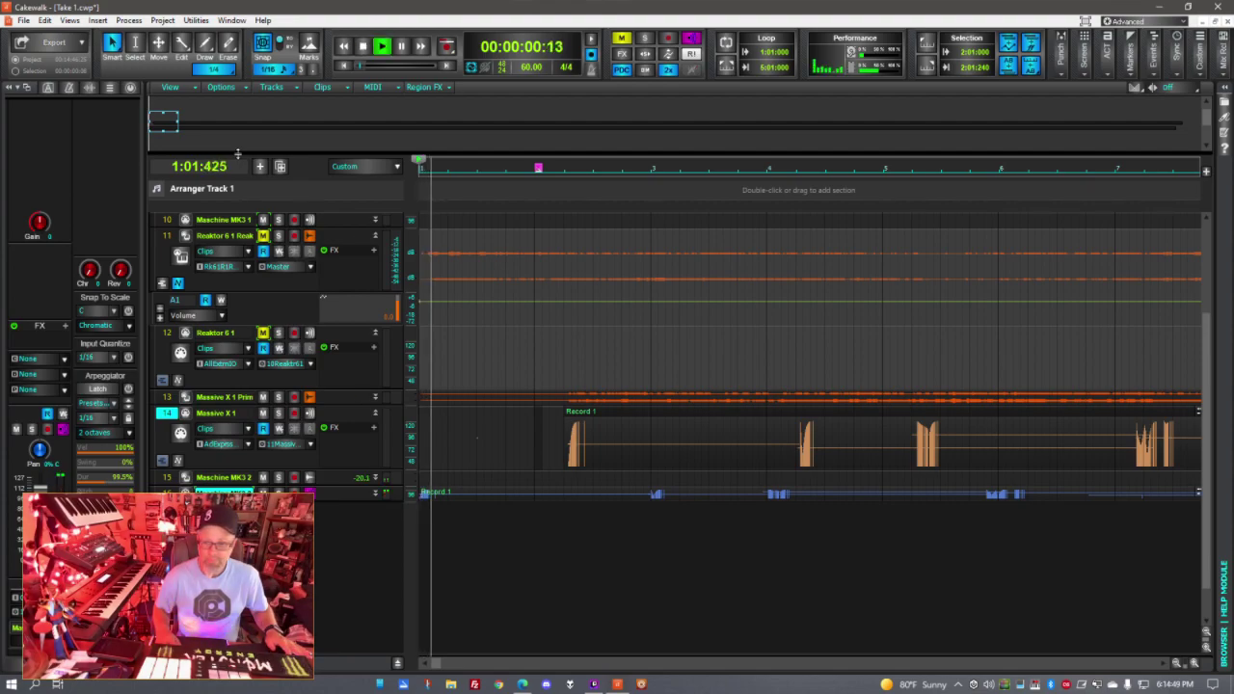
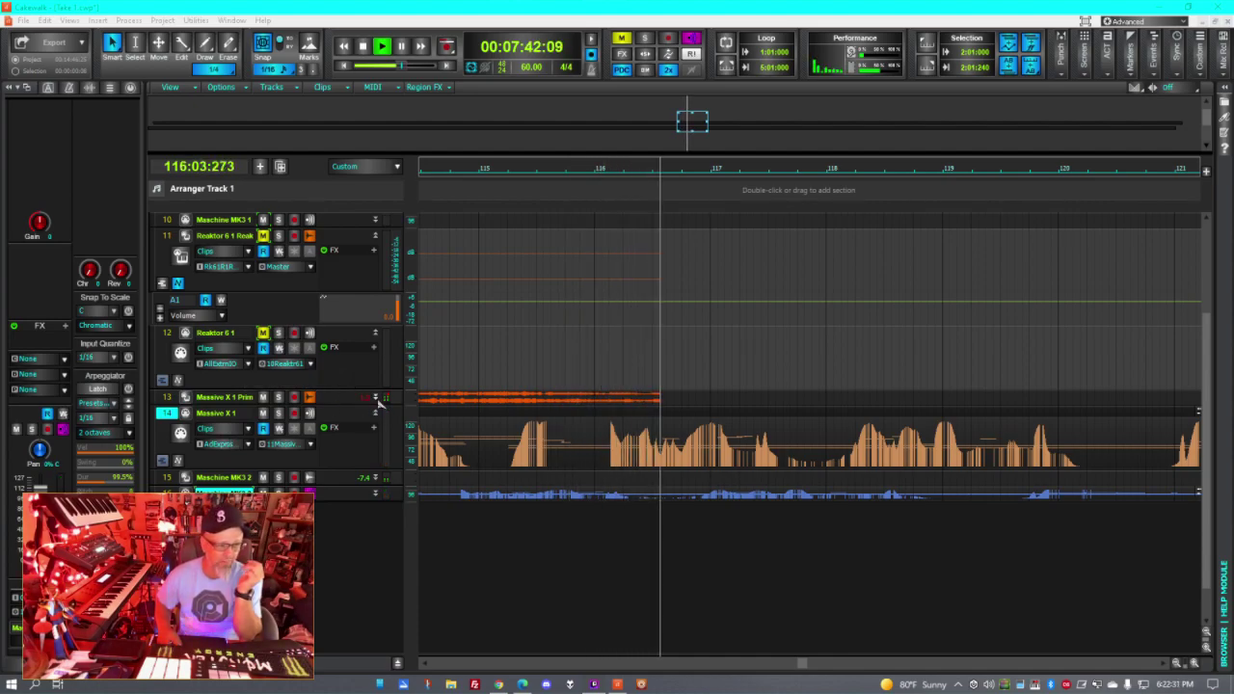
click(373, 397)
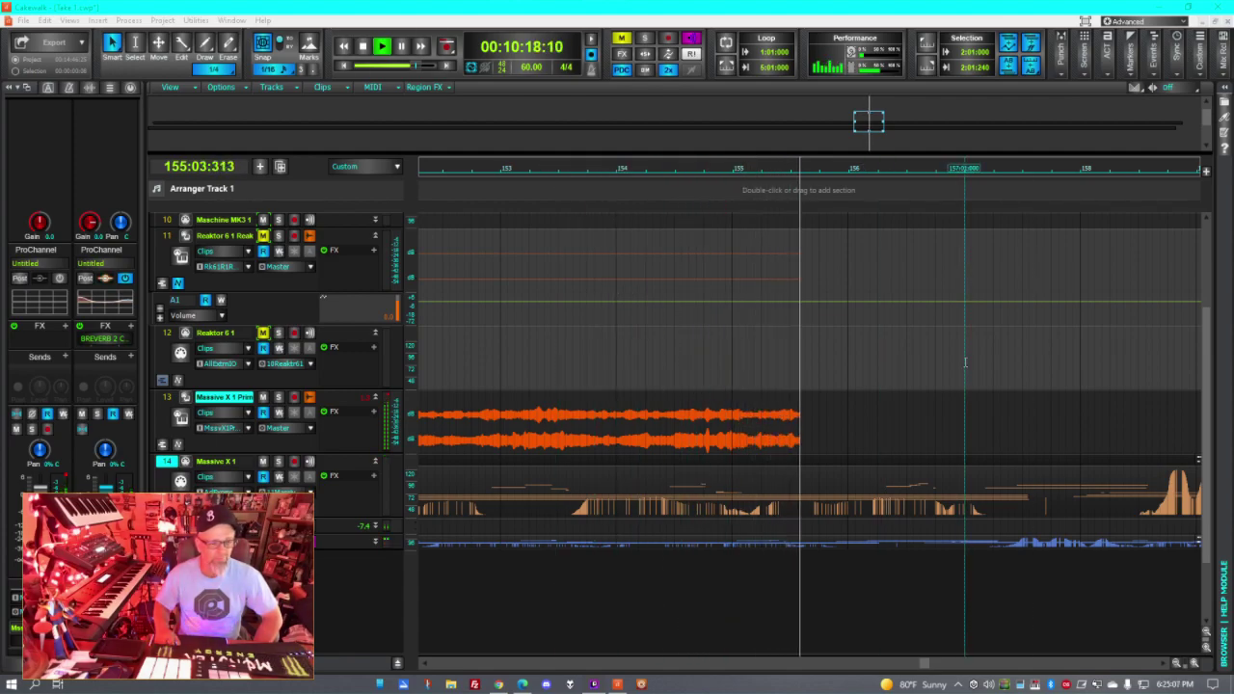
- Review the Massive X 1 and Maschine tracks through the closing measures during playback, stopping past the last notes
scroll(868, 371, down, 3)
scroll(965, 384, up, 3)
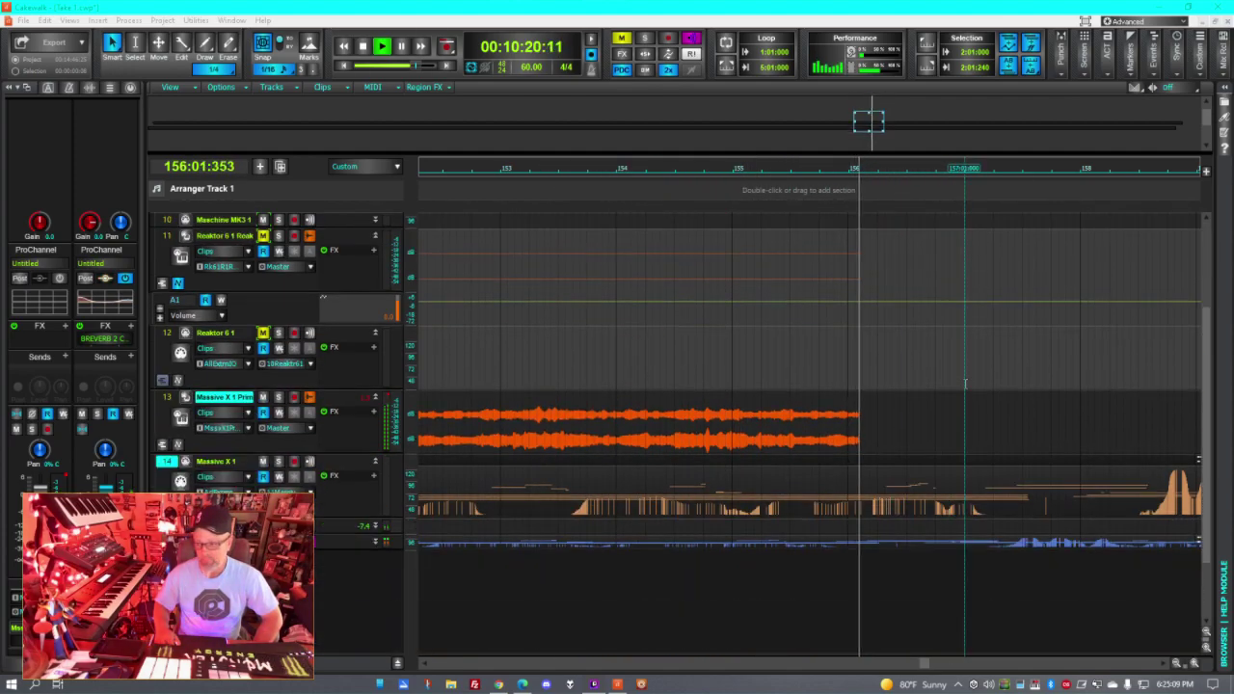
scroll(966, 379, down, 3)
scroll(967, 377, up, 3)
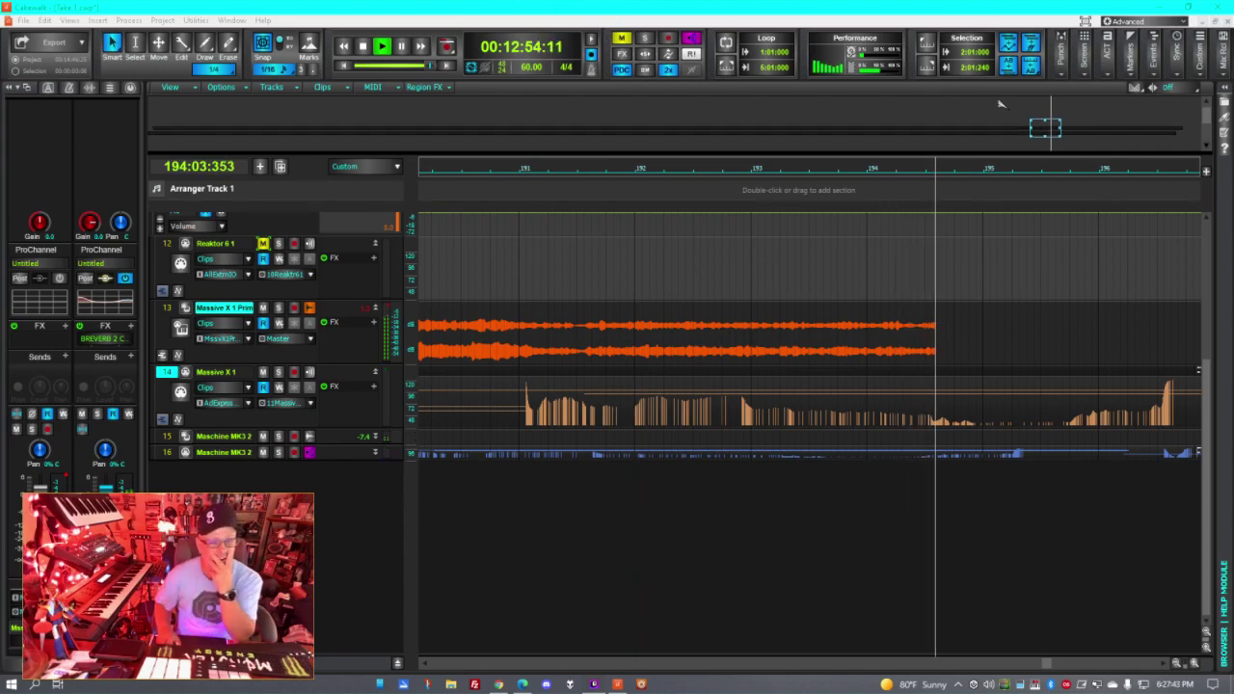
scroll(848, 361, up, 5)
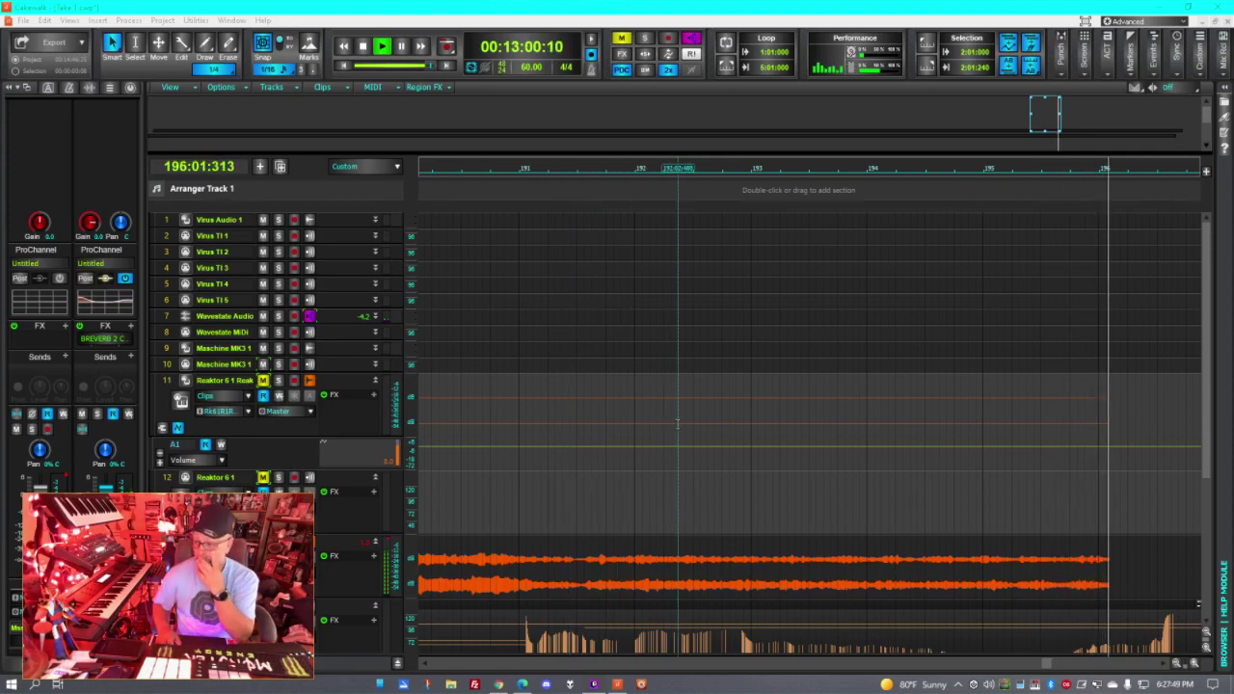
scroll(761, 429, down, 5)
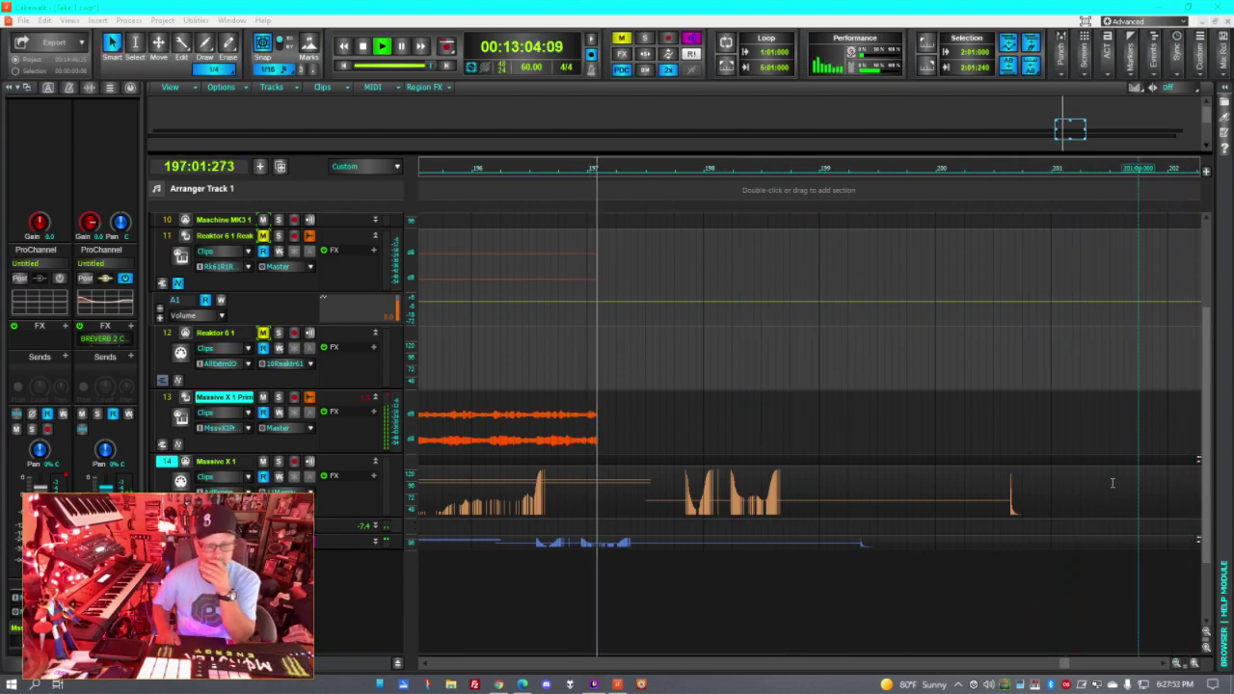
scroll(1082, 497, up, 5)
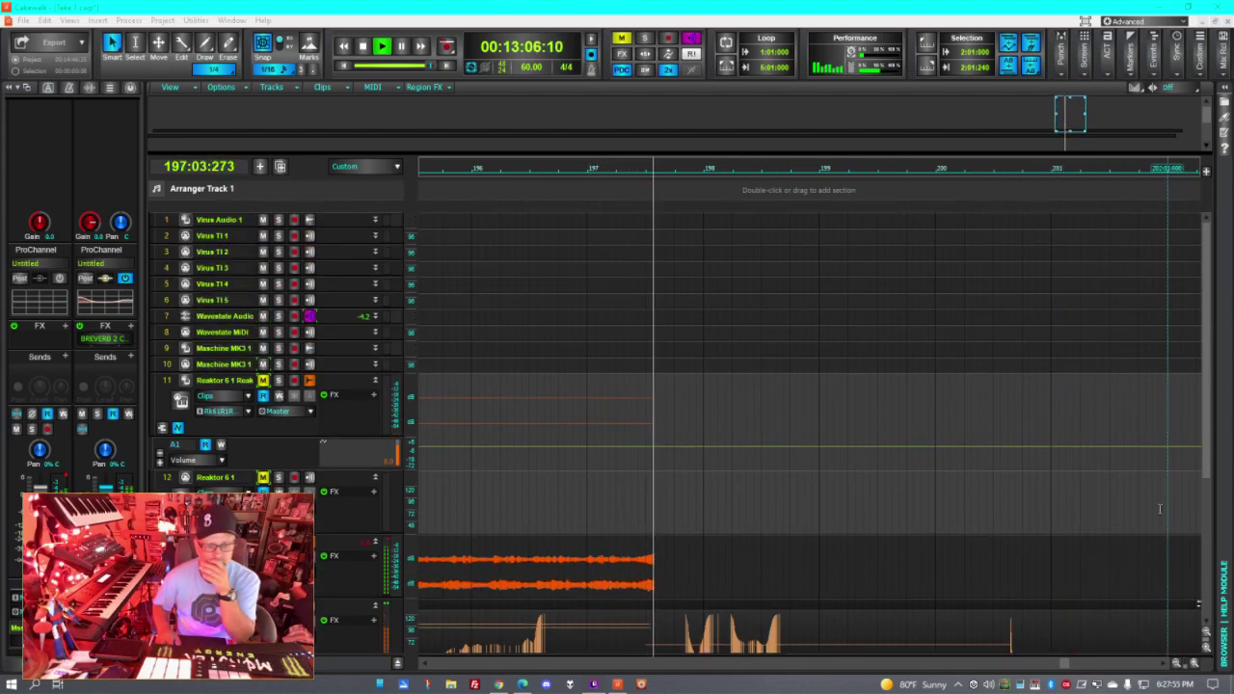
scroll(1082, 497, down, 5)
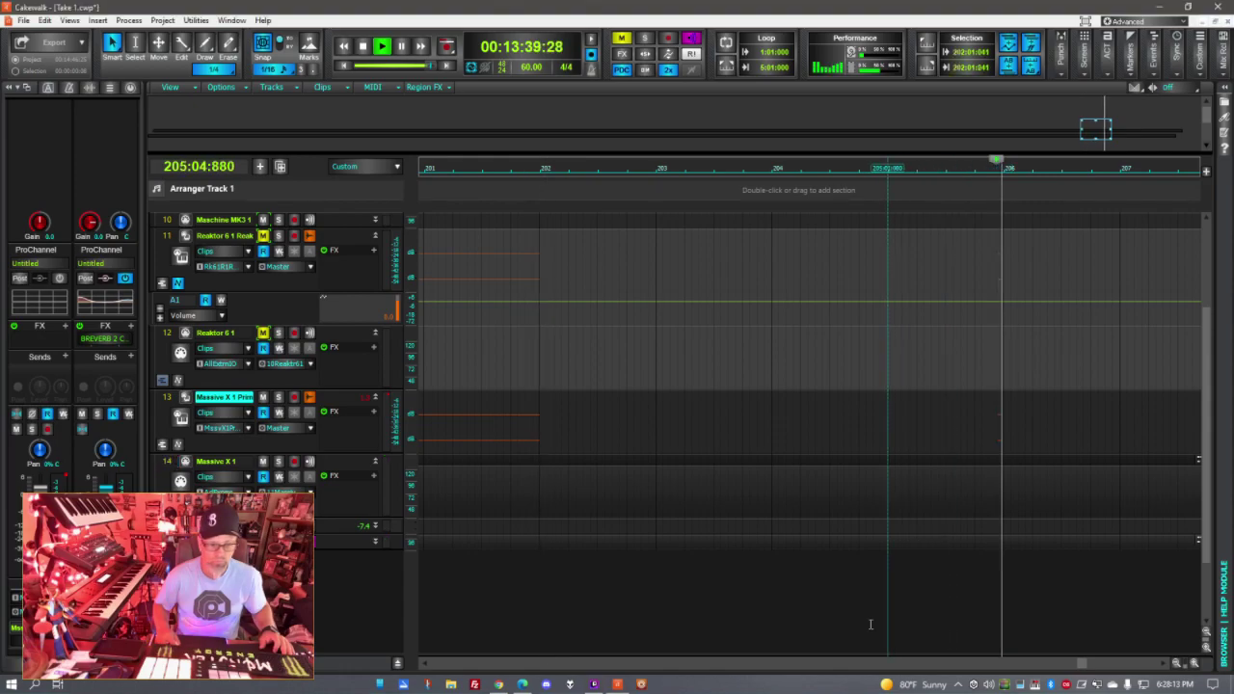
key(space)
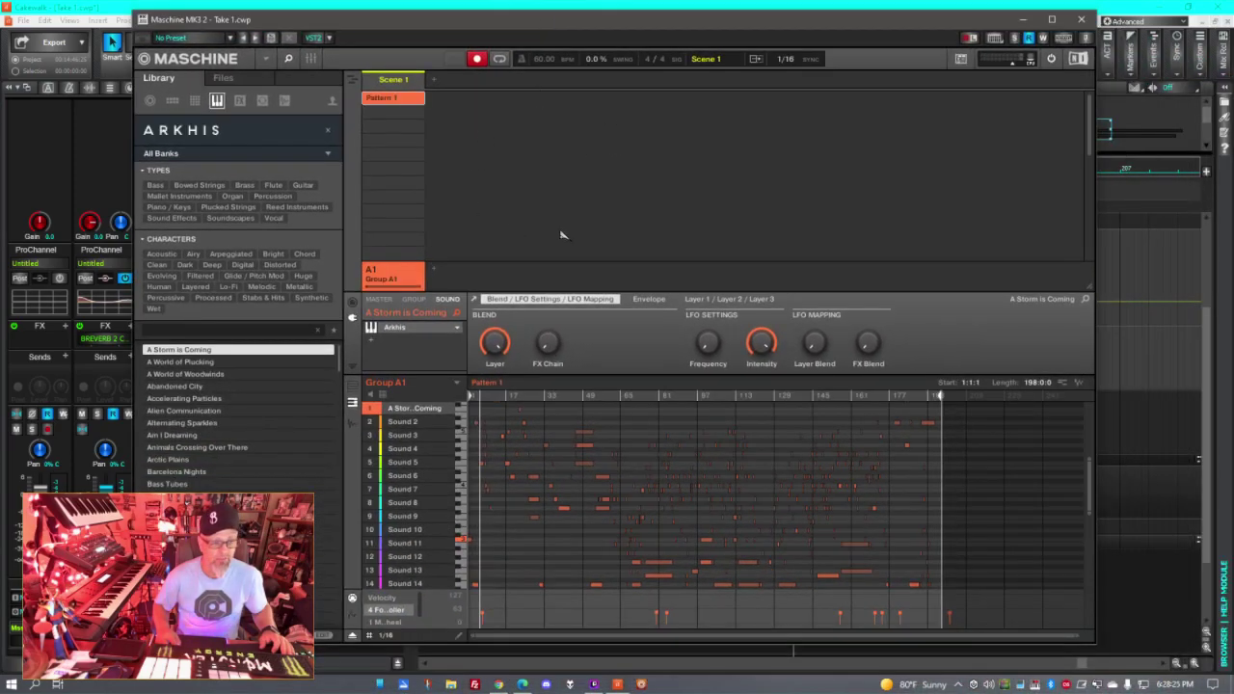
- Maximize the Maschine window and magnify the Pattern 1 timeline to examine the opening notes of the recorded part
click(1055, 18)
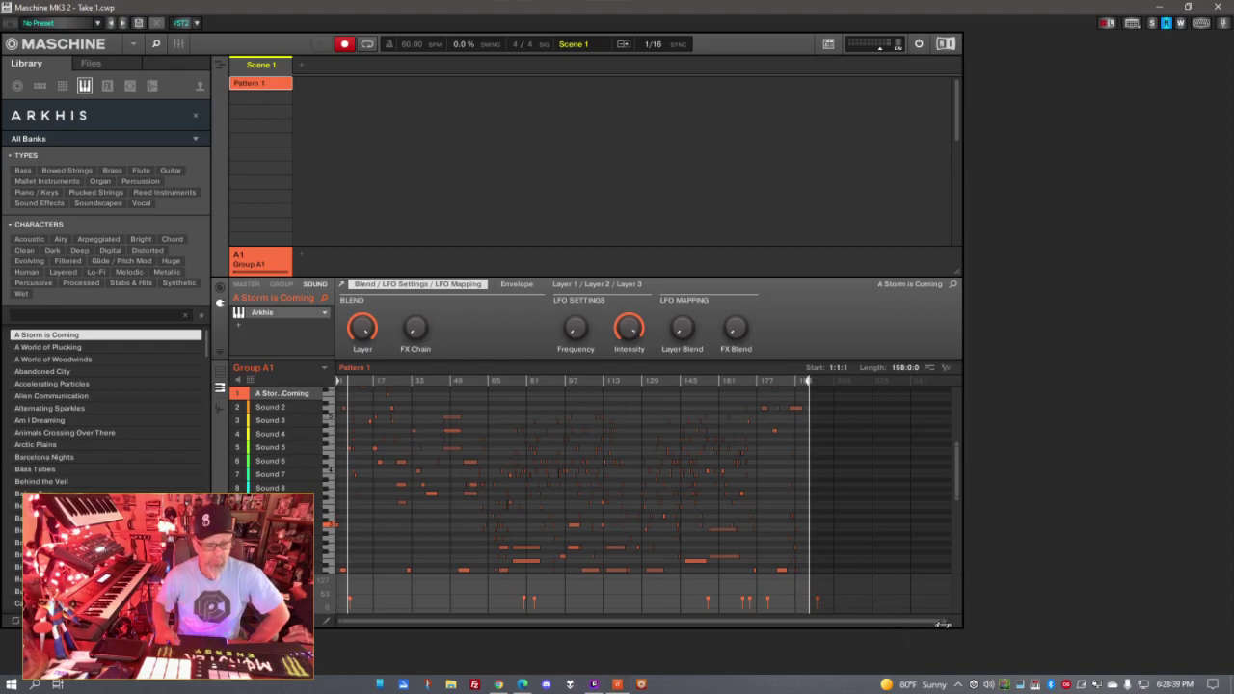
drag(966, 622, 543, 608)
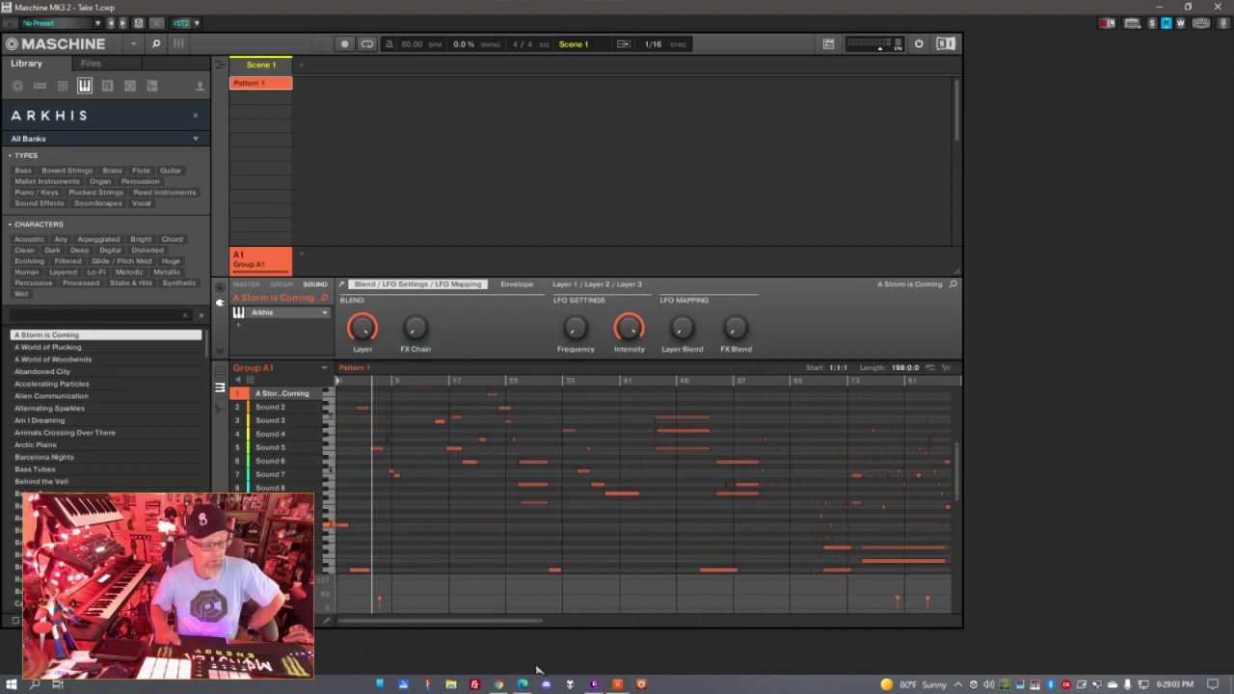
click(613, 684)
click(614, 683)
click(614, 683)
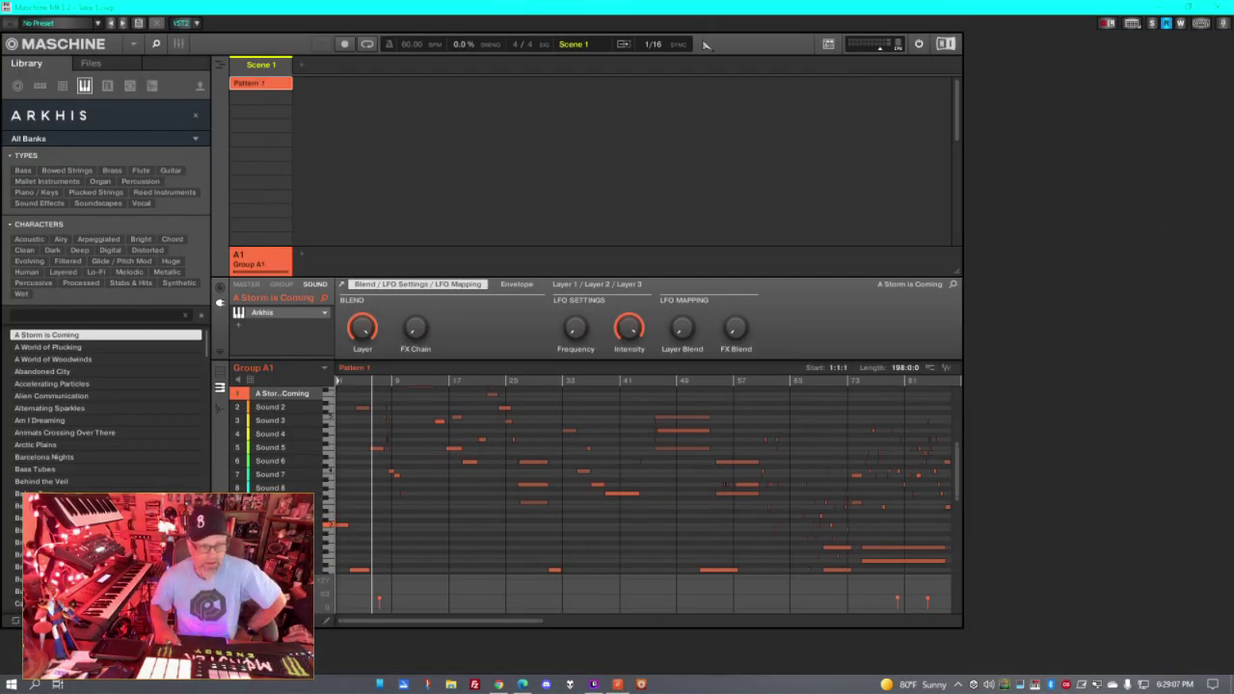
- Restore the Maschine window to its floating size and dock it in the MultiDock
click(1191, 7)
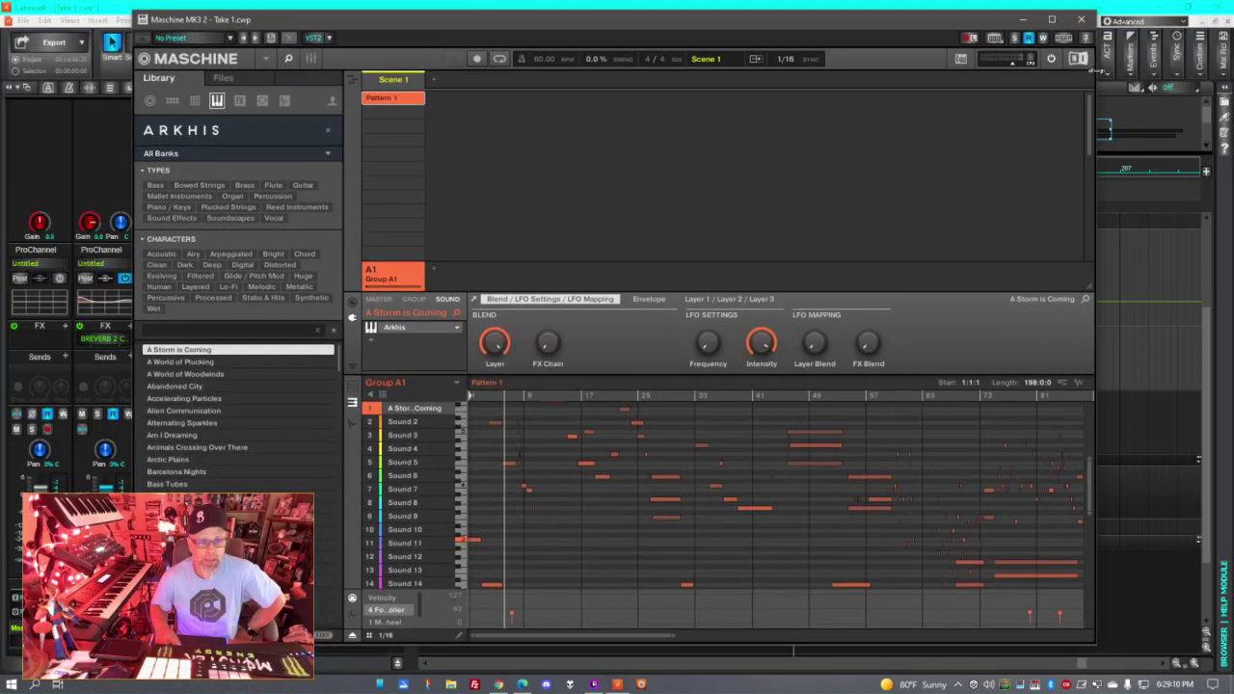
right_click(913, 28)
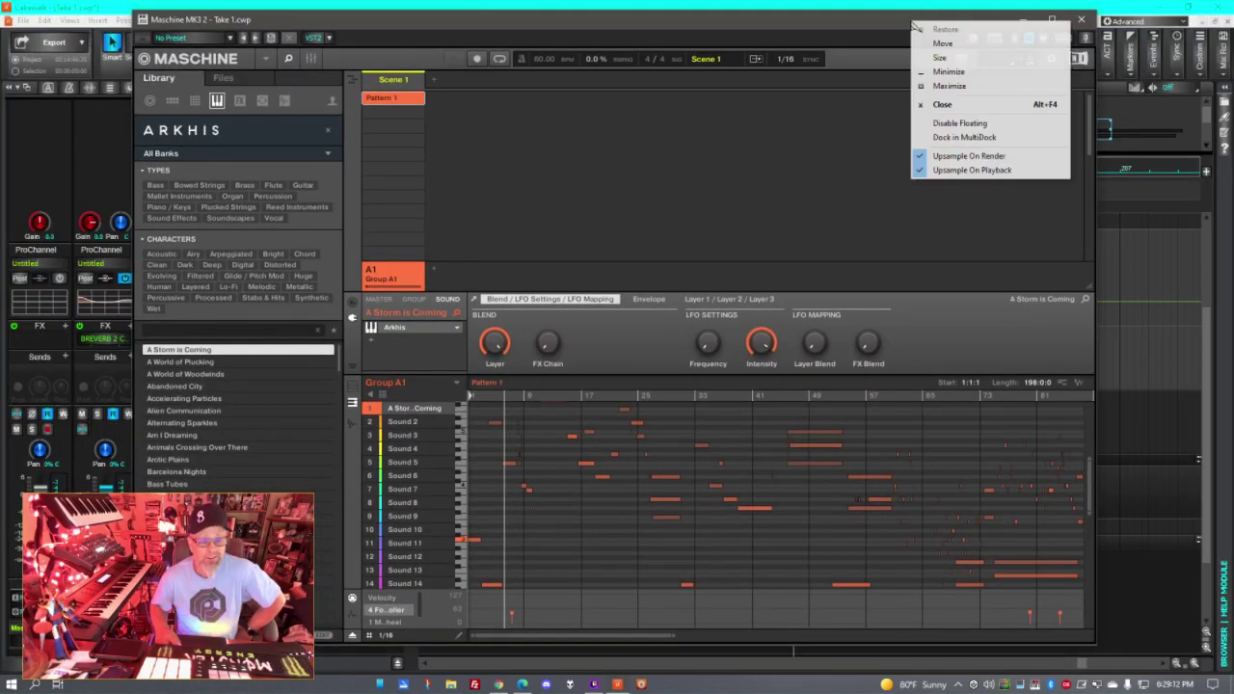
click(964, 137)
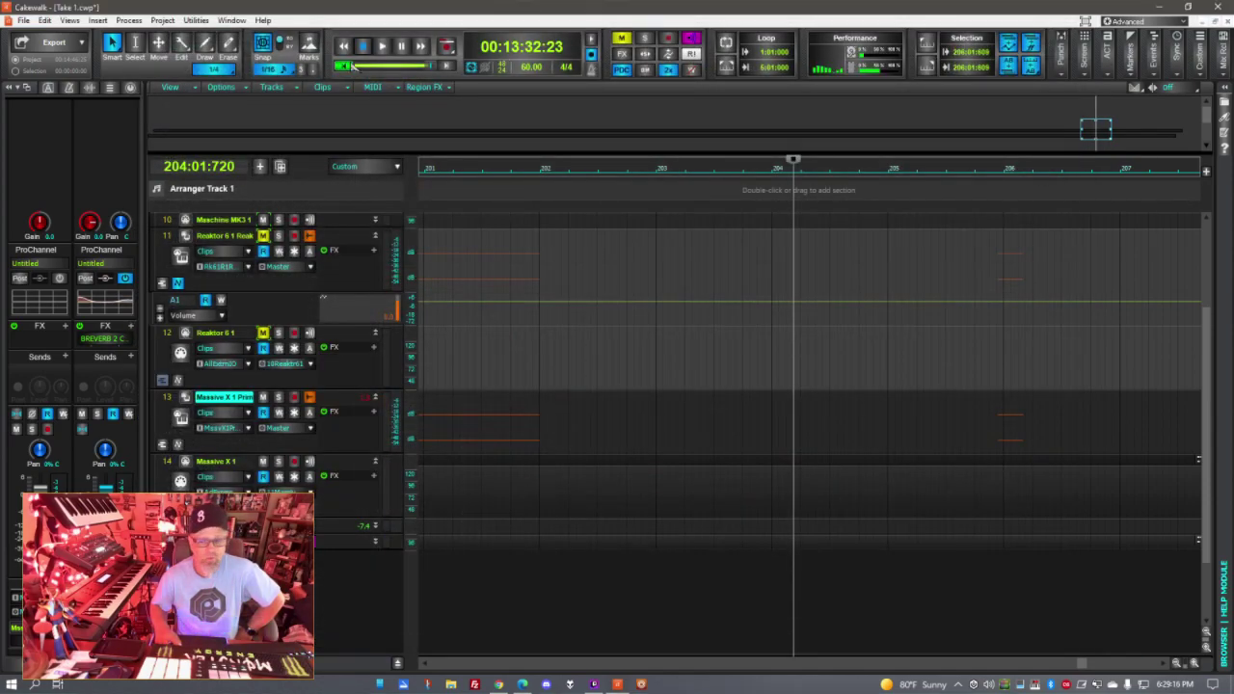
- Return to the project start, turn off the Massive X 1 audio track's waveform preview and unmute both Reaktor 6 tracks
drag(355, 65, 347, 65)
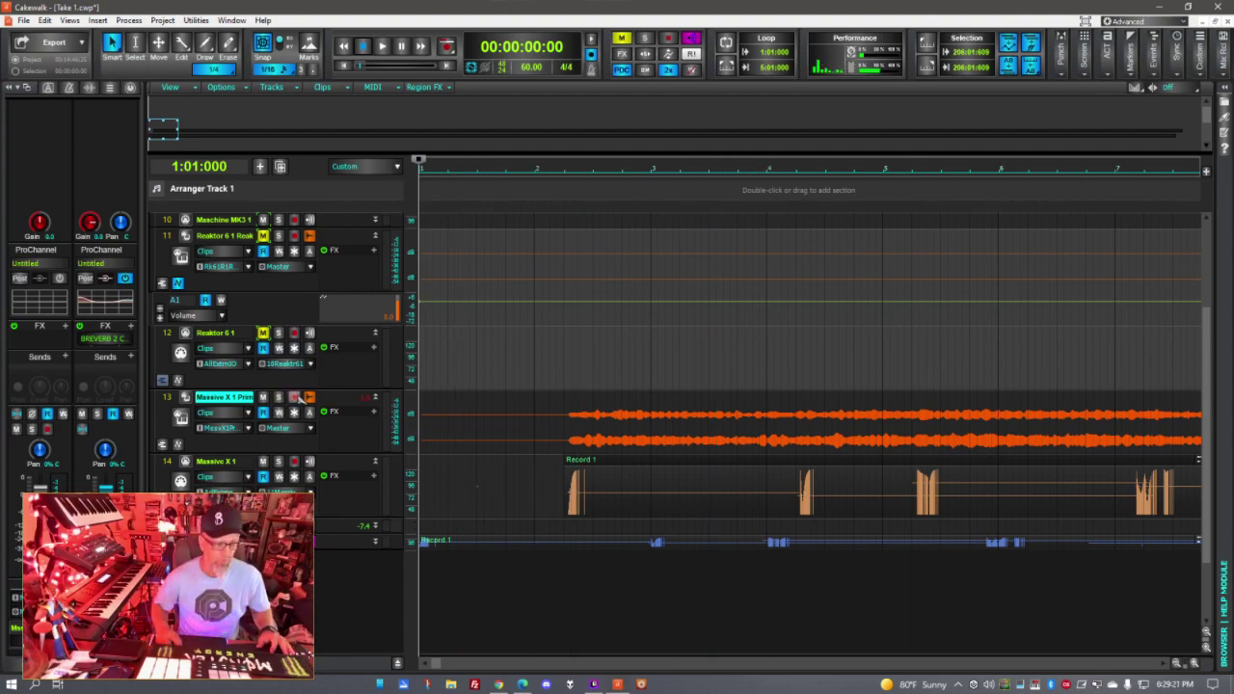
click(309, 399)
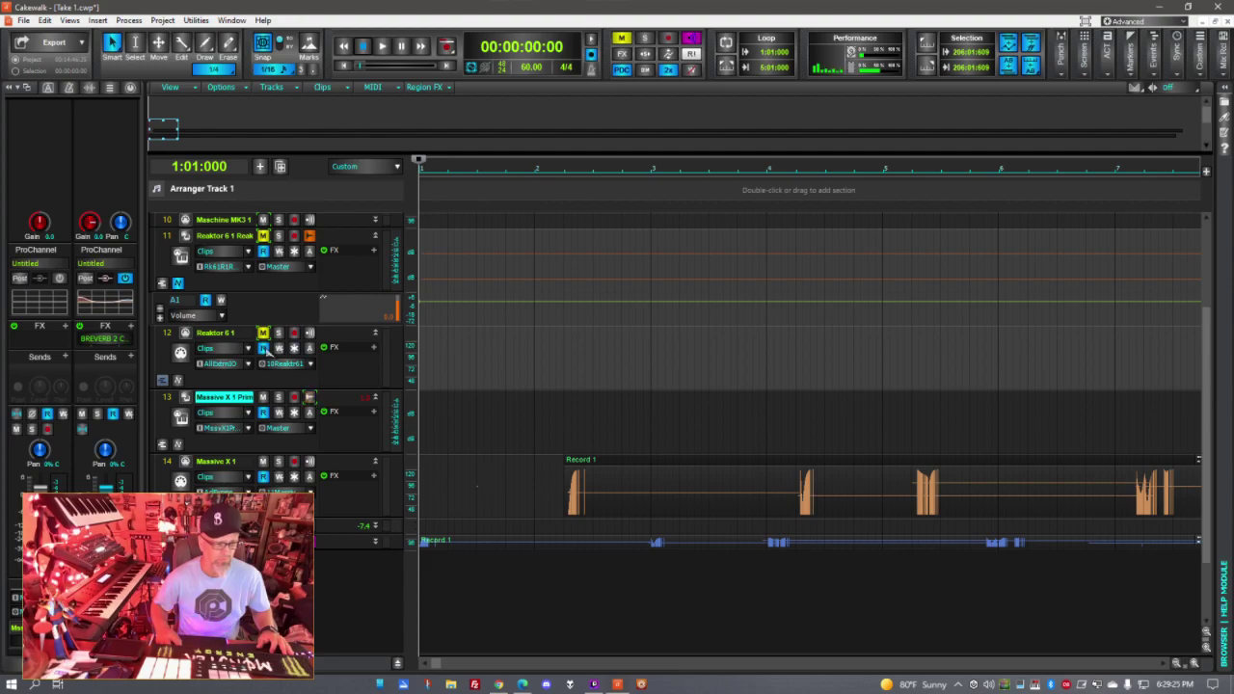
click(263, 333)
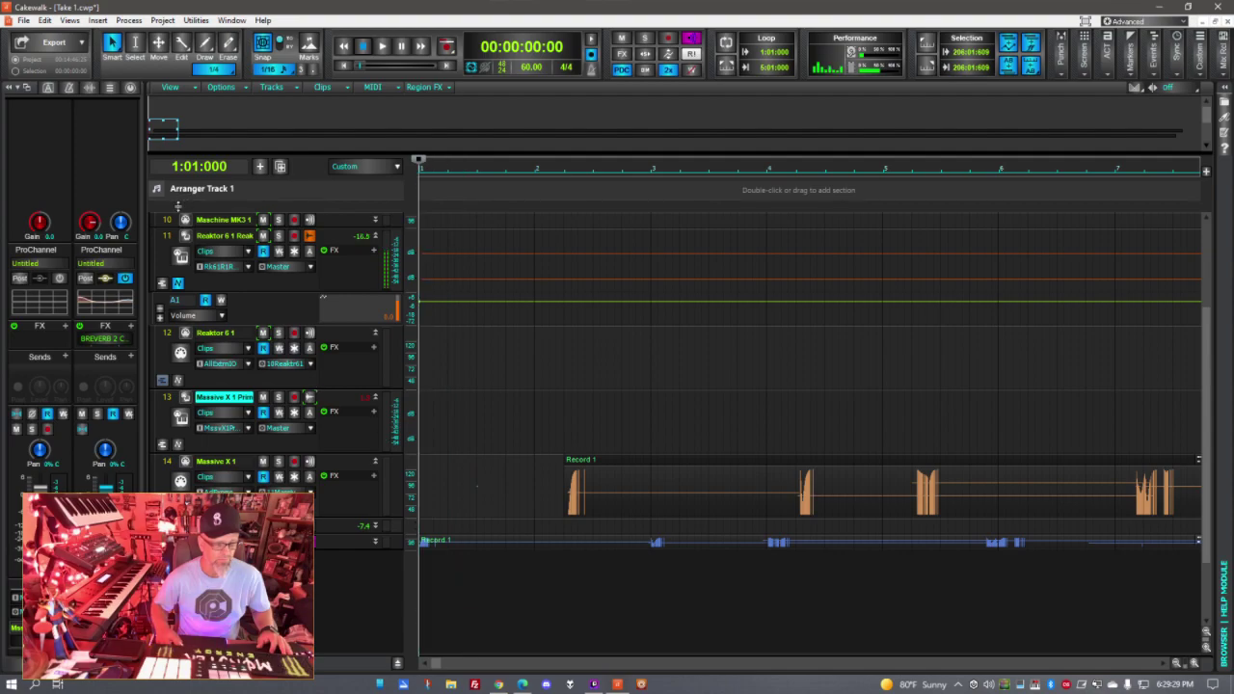
- Play the project, expand the Maschine MIDI track and turn on the Maschine audio track's waveform preview
key(space)
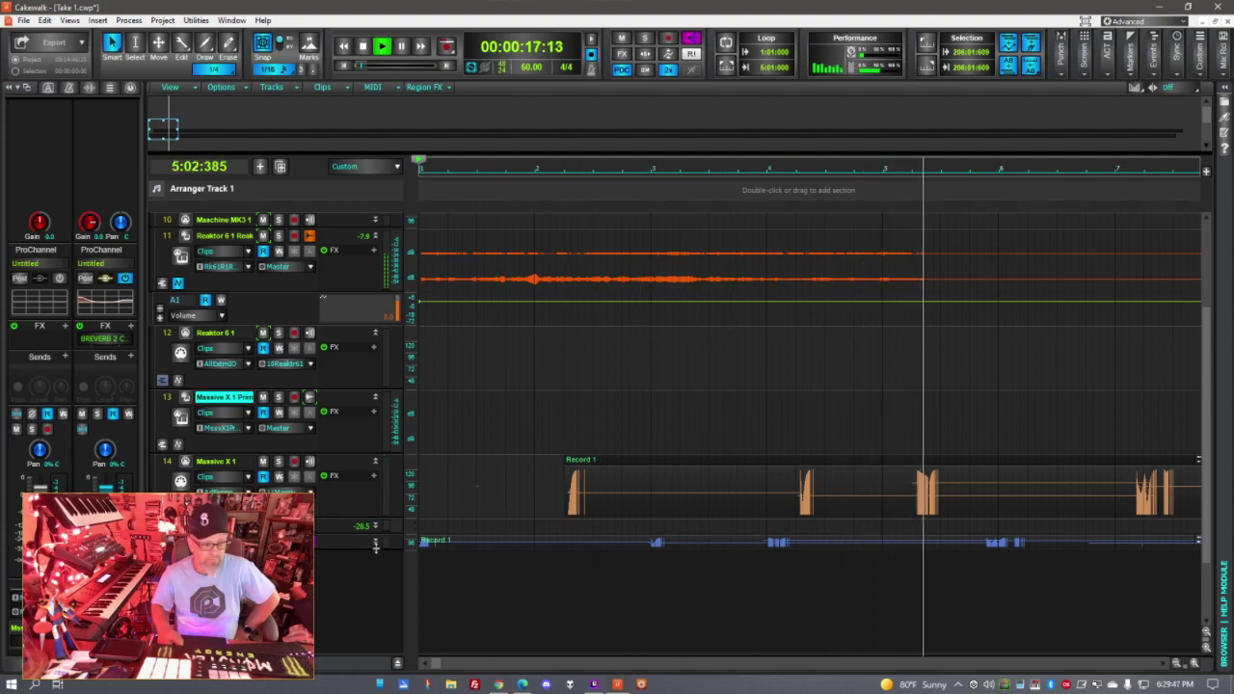
click(340, 542)
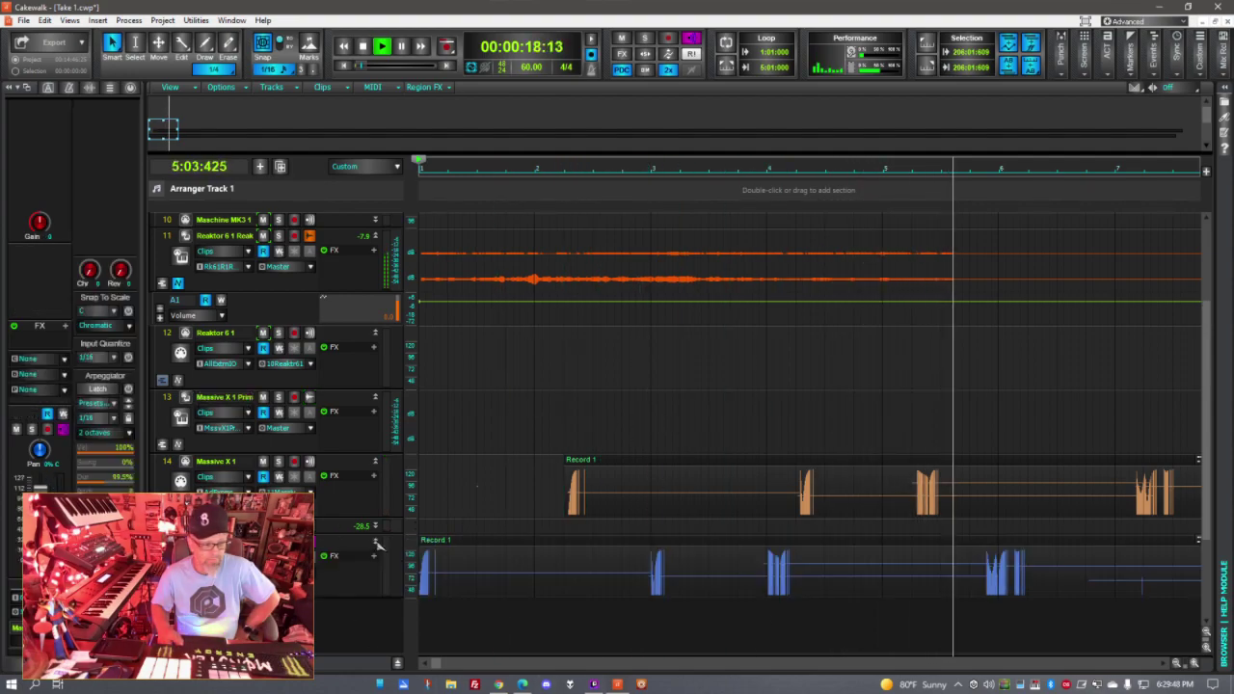
click(315, 528)
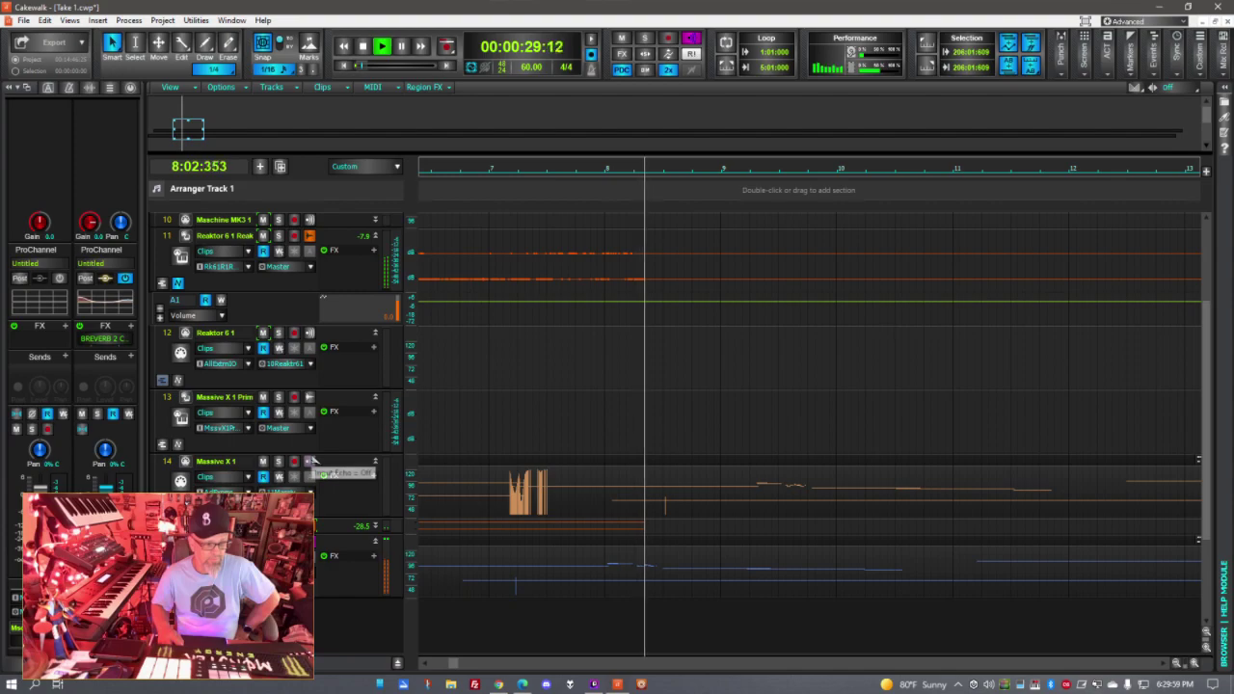
- Turn on the Massive X 1 audio track's waveform preview and the Massive X 1 MIDI track's input echo, and replay from the start
click(309, 397)
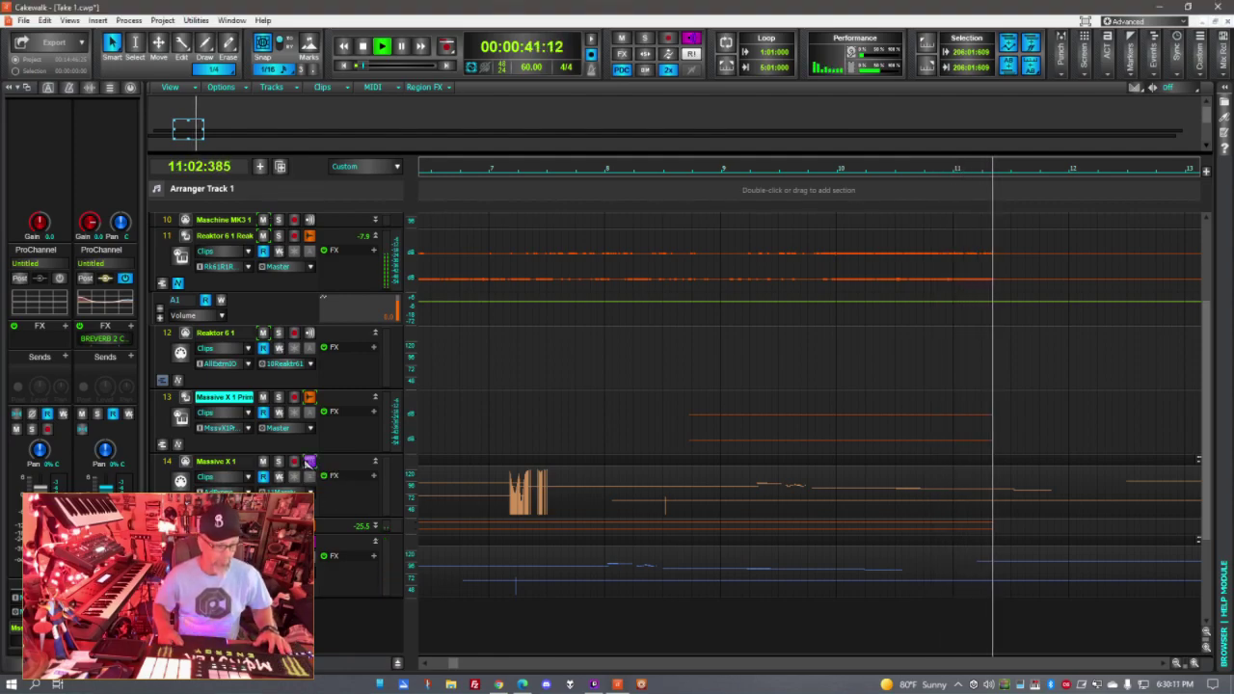
click(310, 461)
key(space)
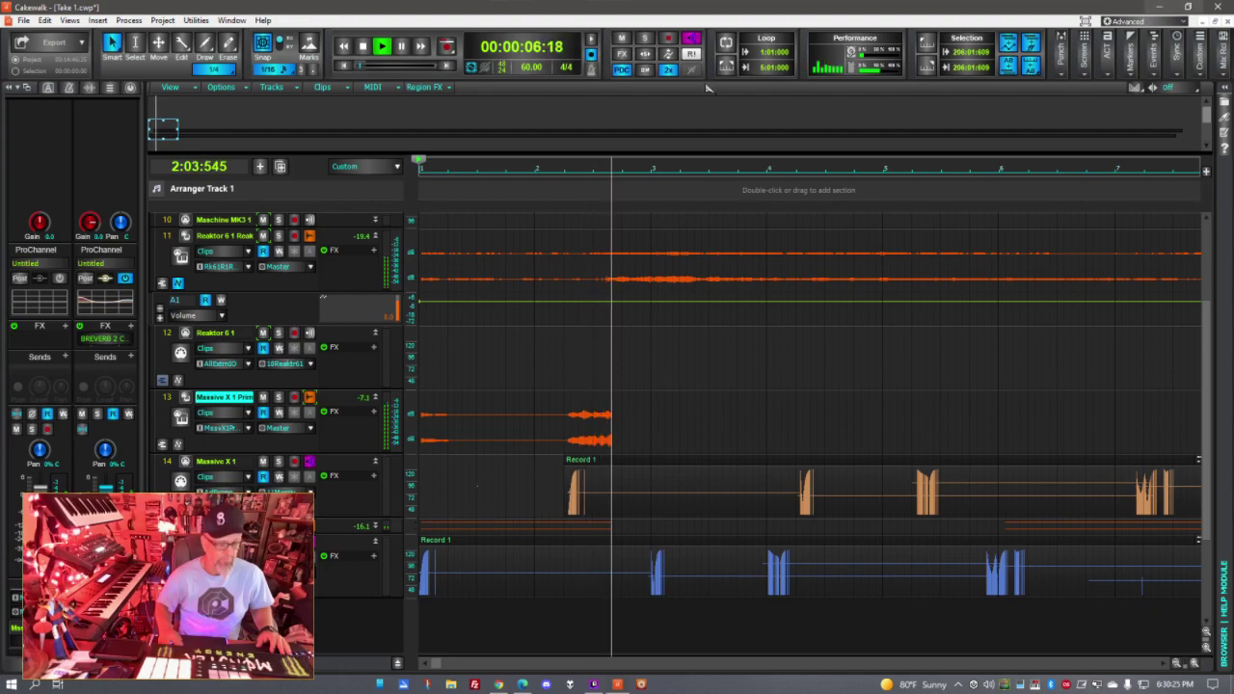
- Review the Reaktor, Massive X 1 and Maschine tracks' waveform previews and recorded parts during playback up to about measure 50, and stop
scroll(853, 571, up, 5)
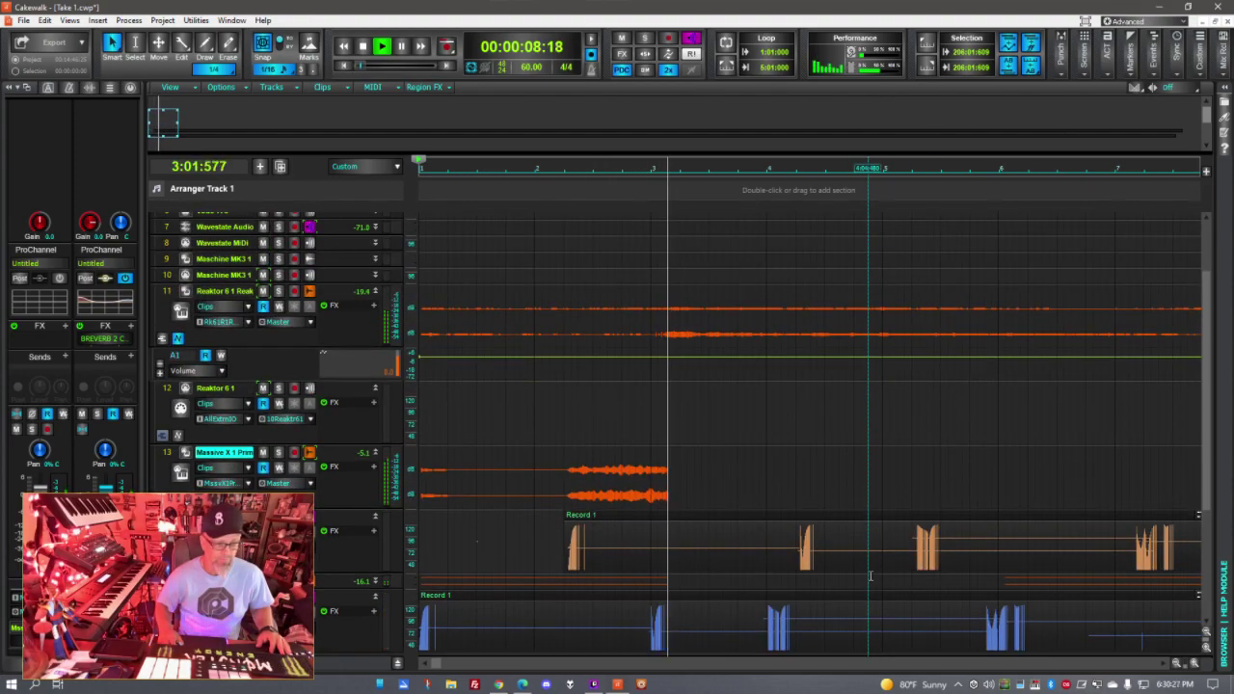
scroll(853, 572, down, 6)
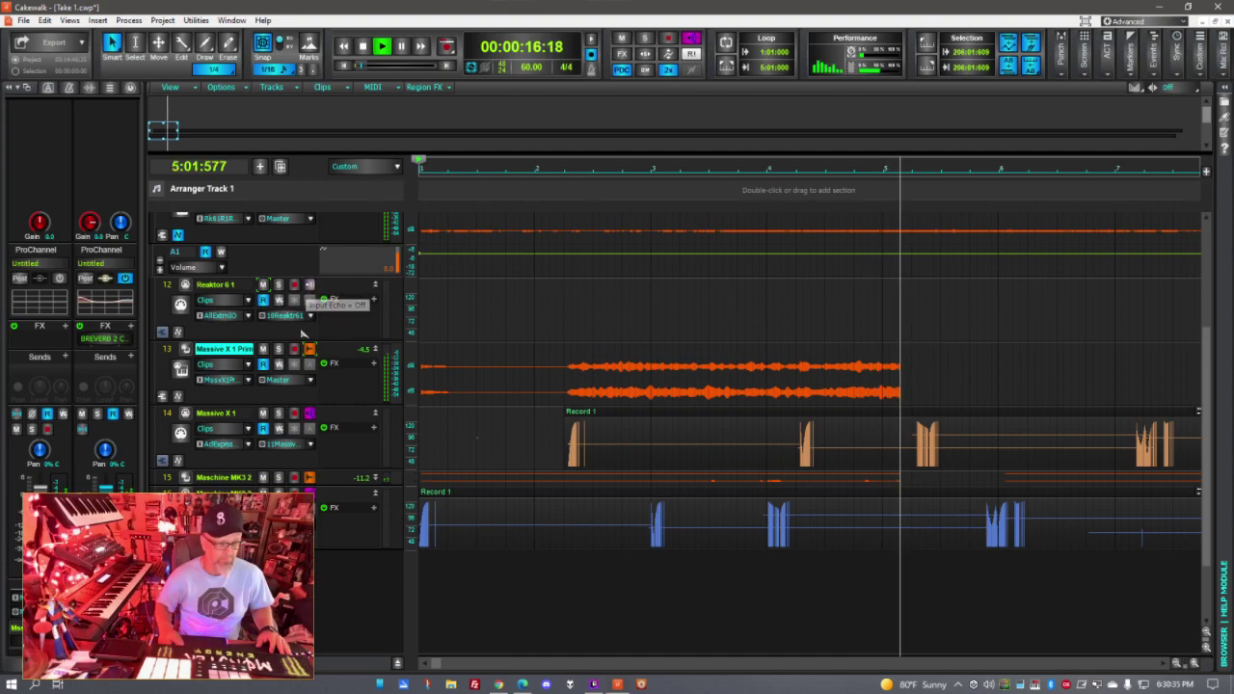
scroll(289, 397, up, 5)
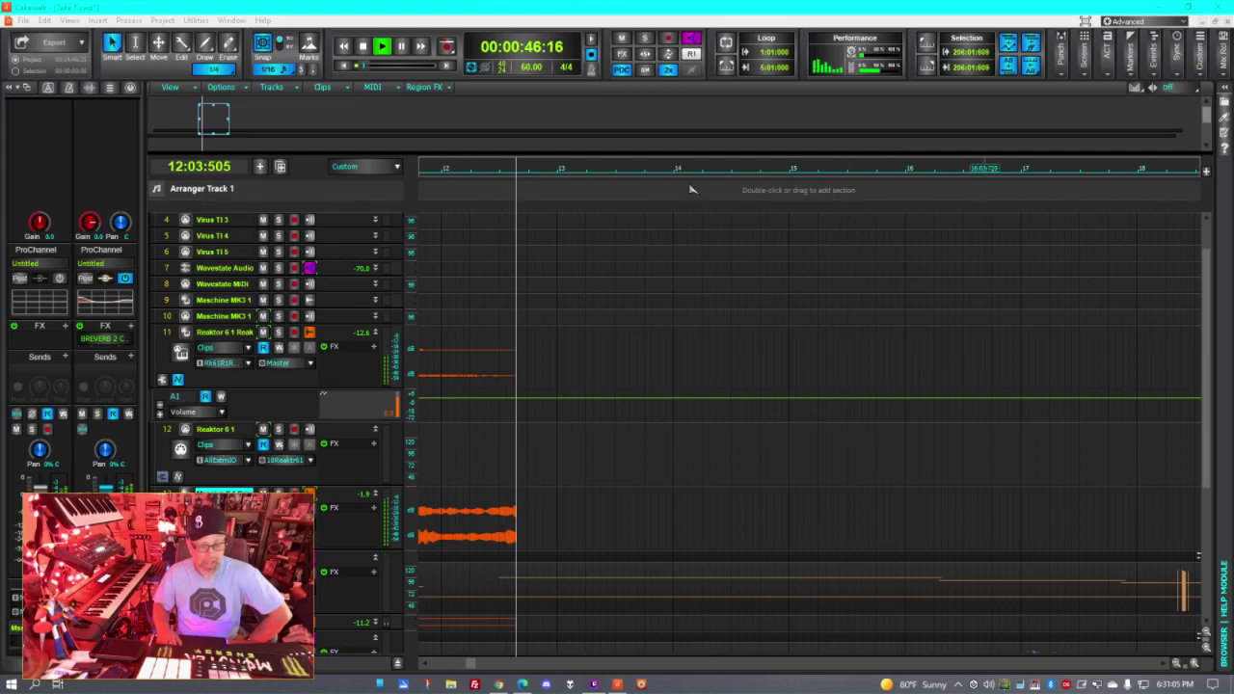
scroll(987, 324, down, 3)
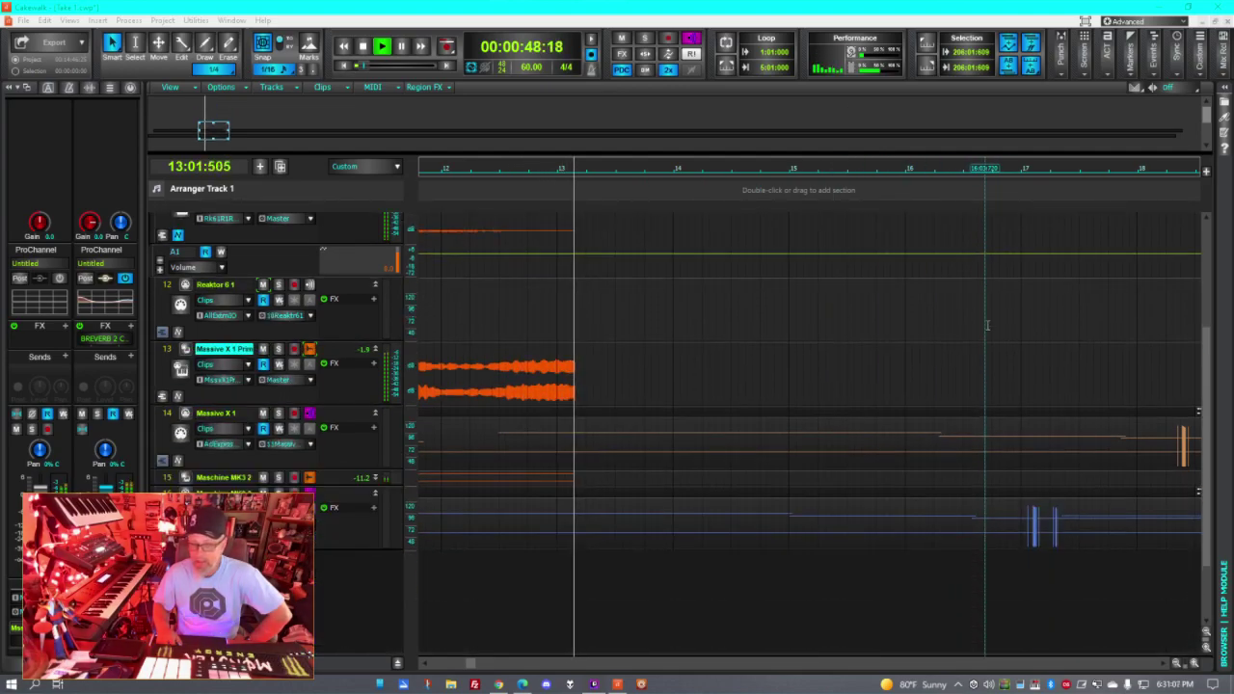
scroll(987, 325, down, 2)
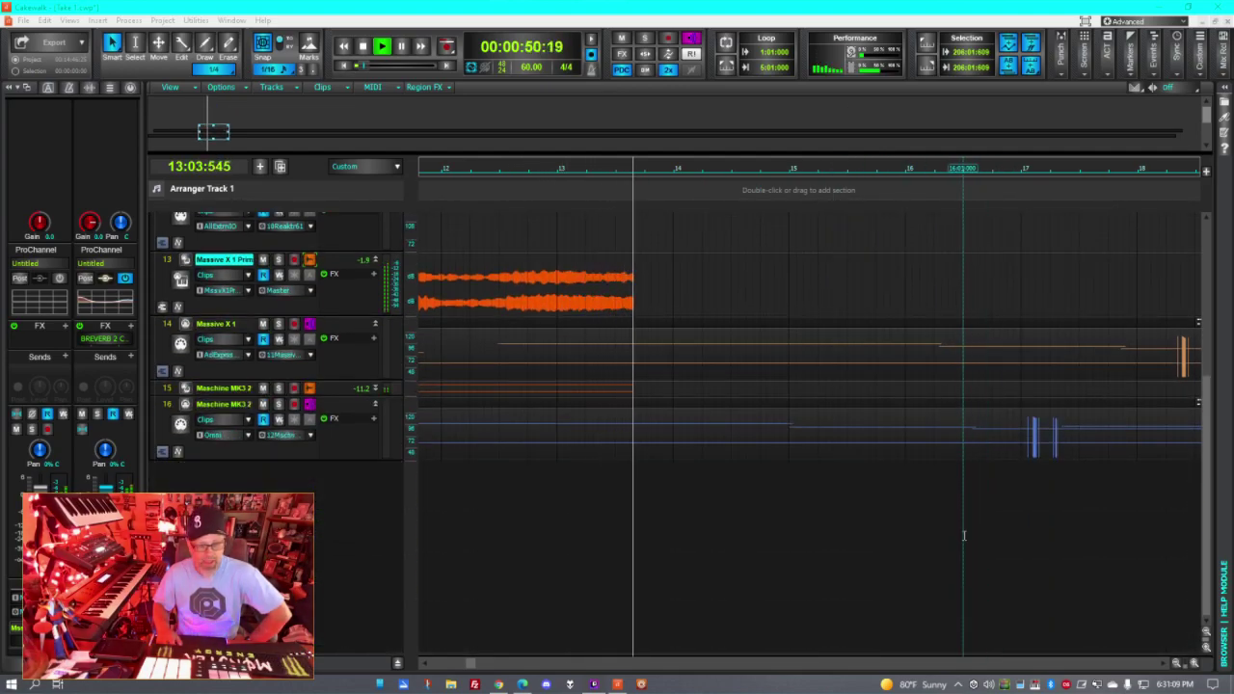
scroll(963, 536, up, 4)
scroll(963, 556, up, 2)
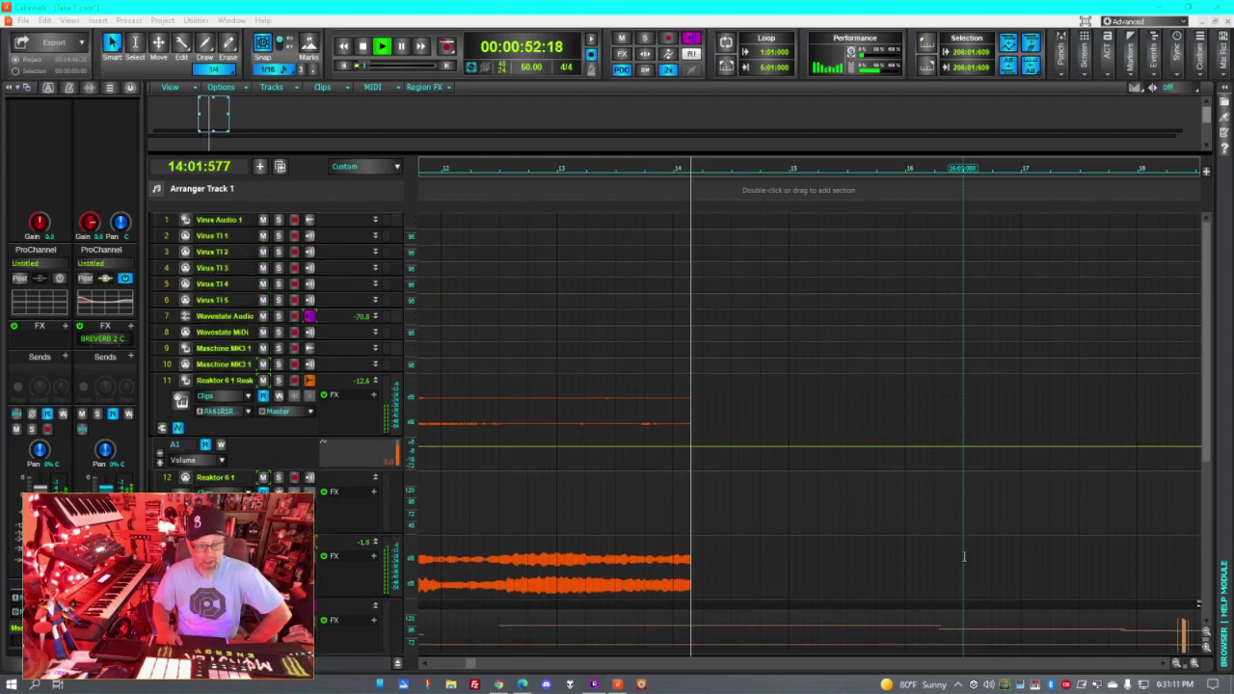
scroll(961, 547, down, 6)
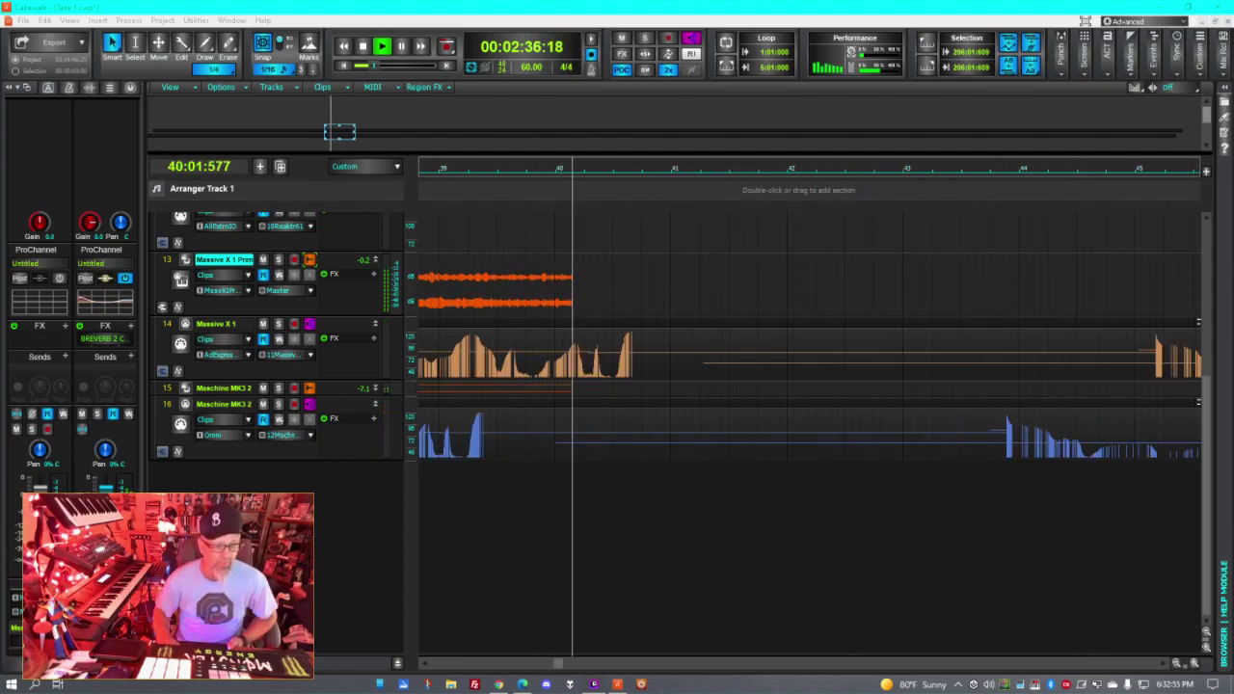
scroll(890, 414, up, 5)
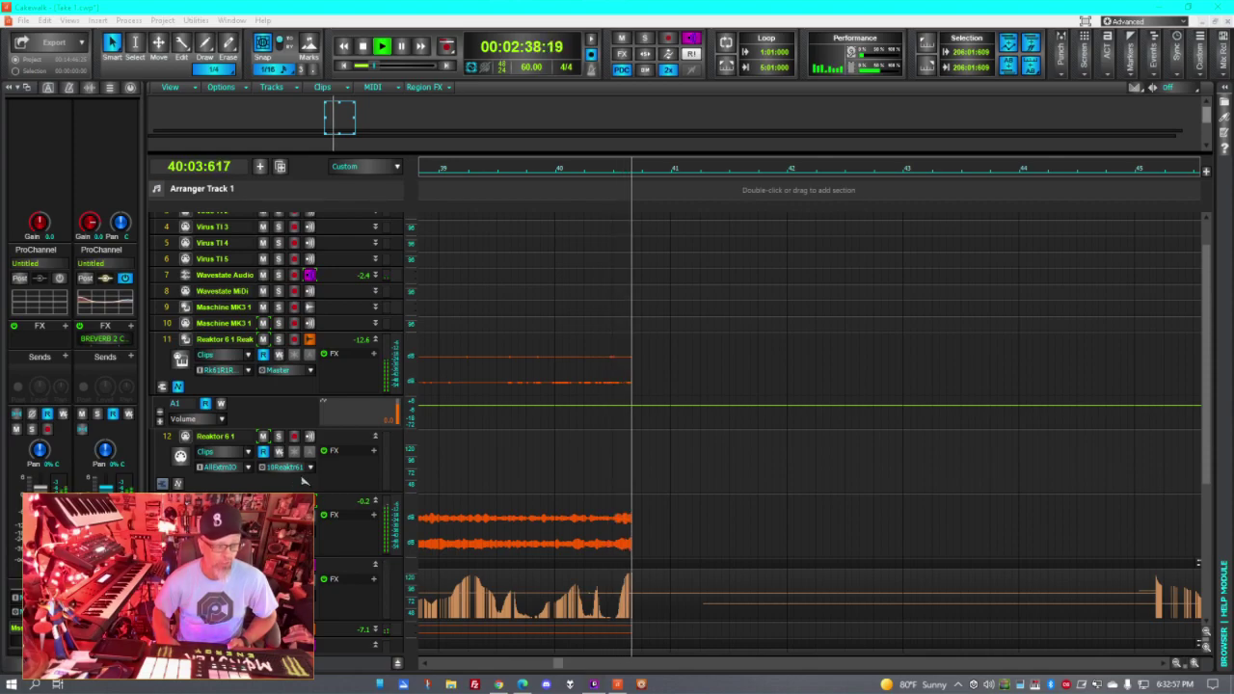
scroll(318, 461, down, 2)
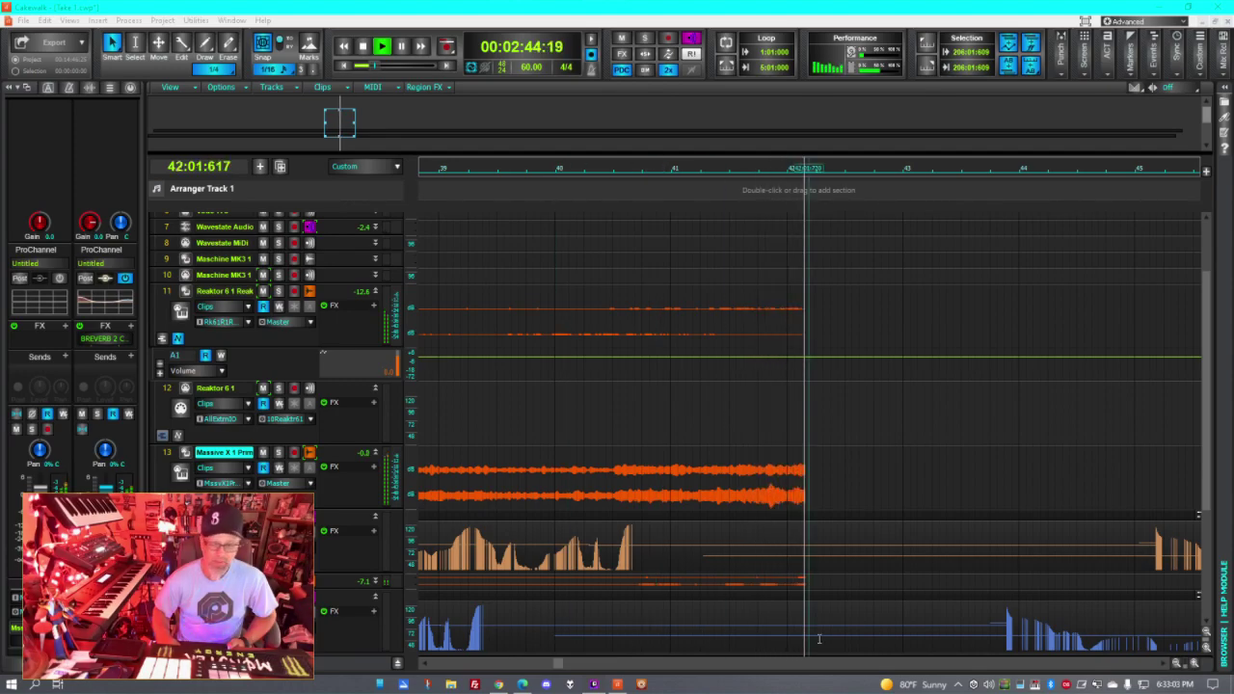
scroll(711, 613, down, 4)
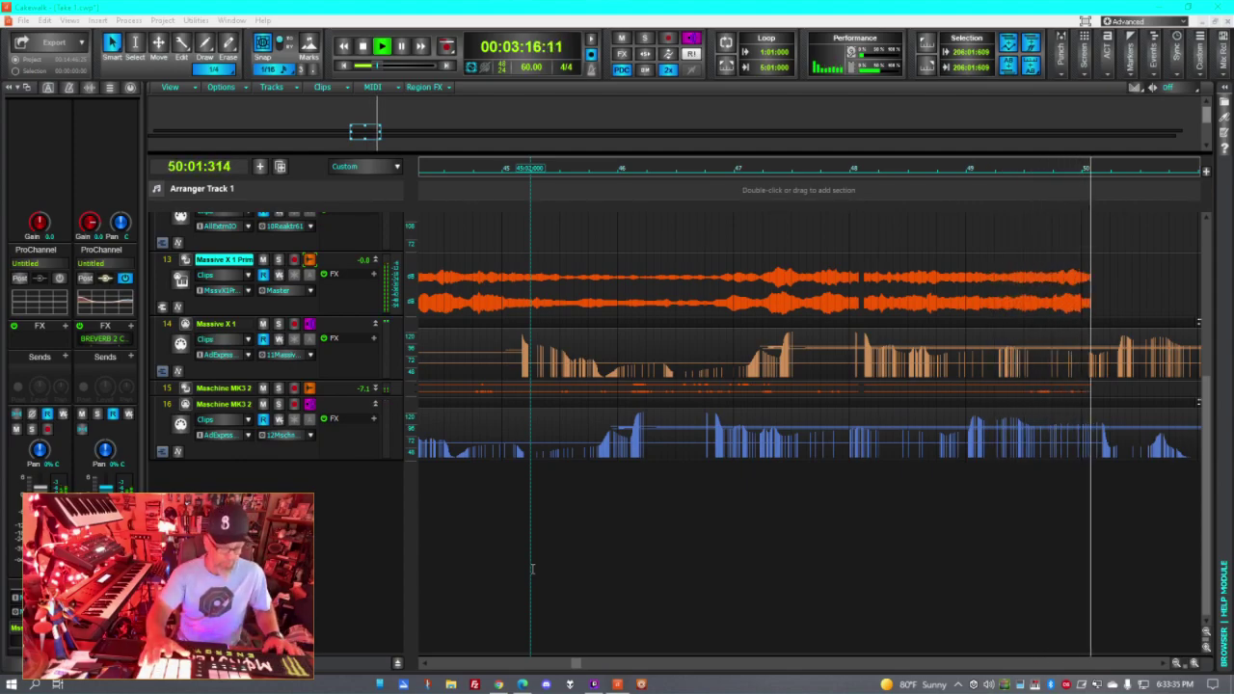
key(space)
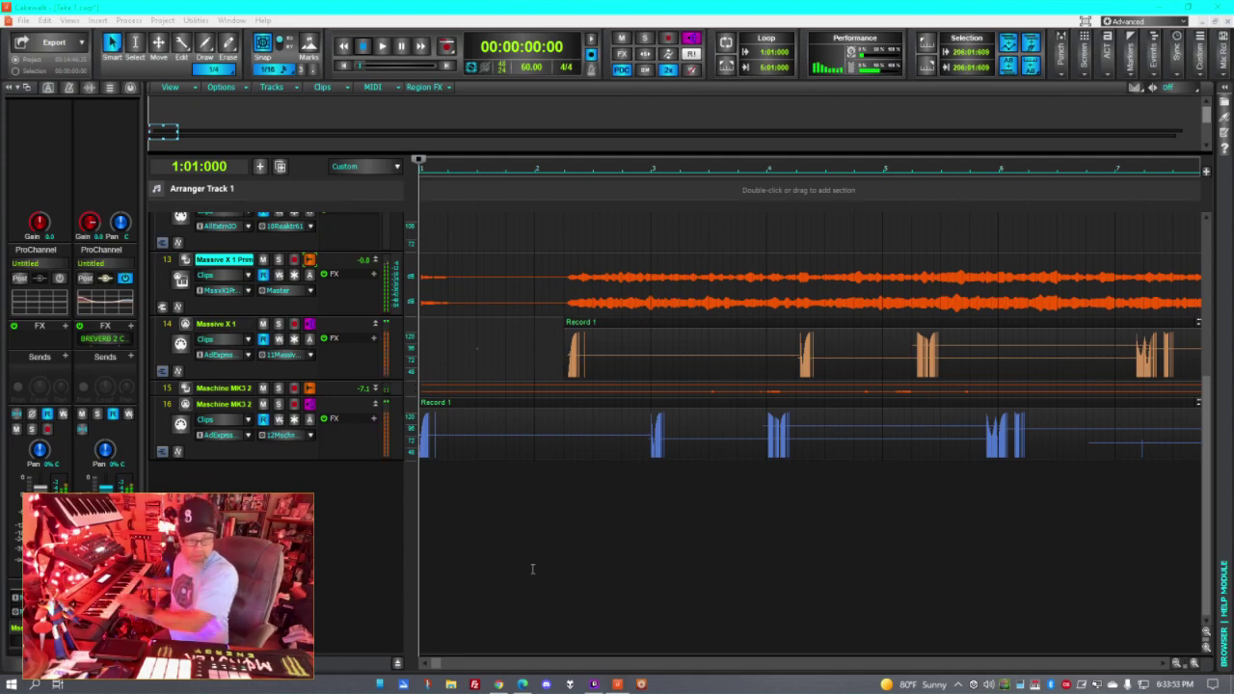
- Replay the project from the start and save it as Take 1.5.cwp in the Take 1 folder
key(space)
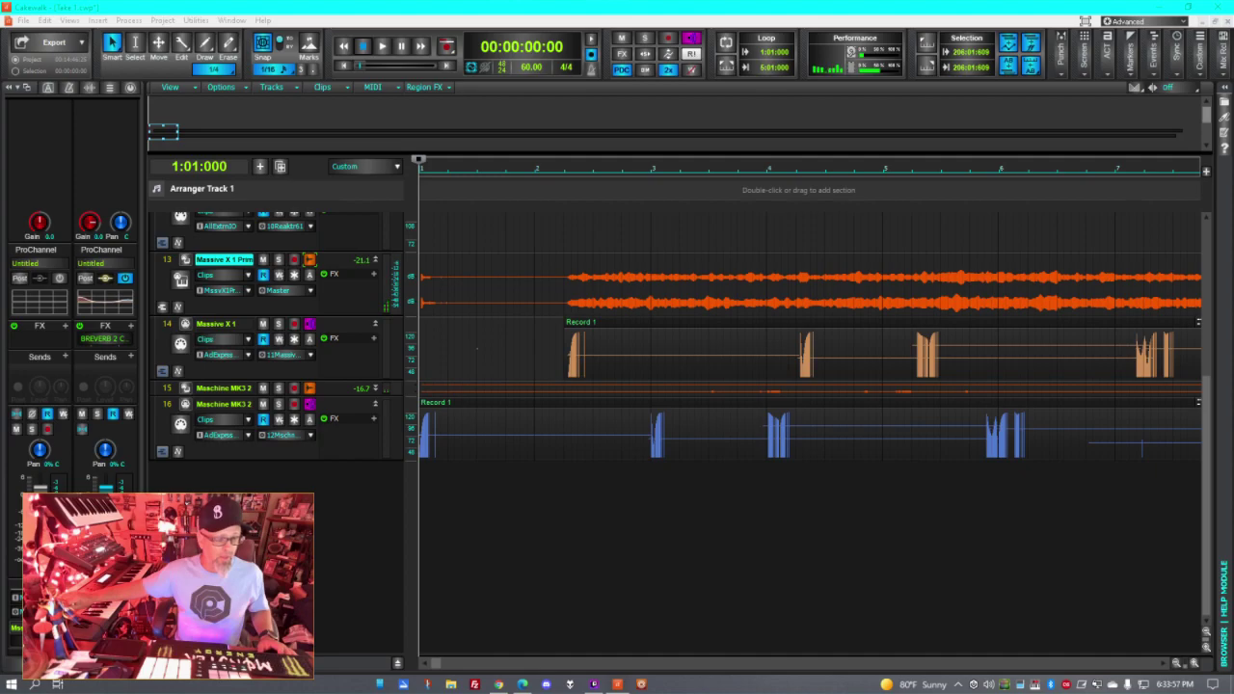
key(space)
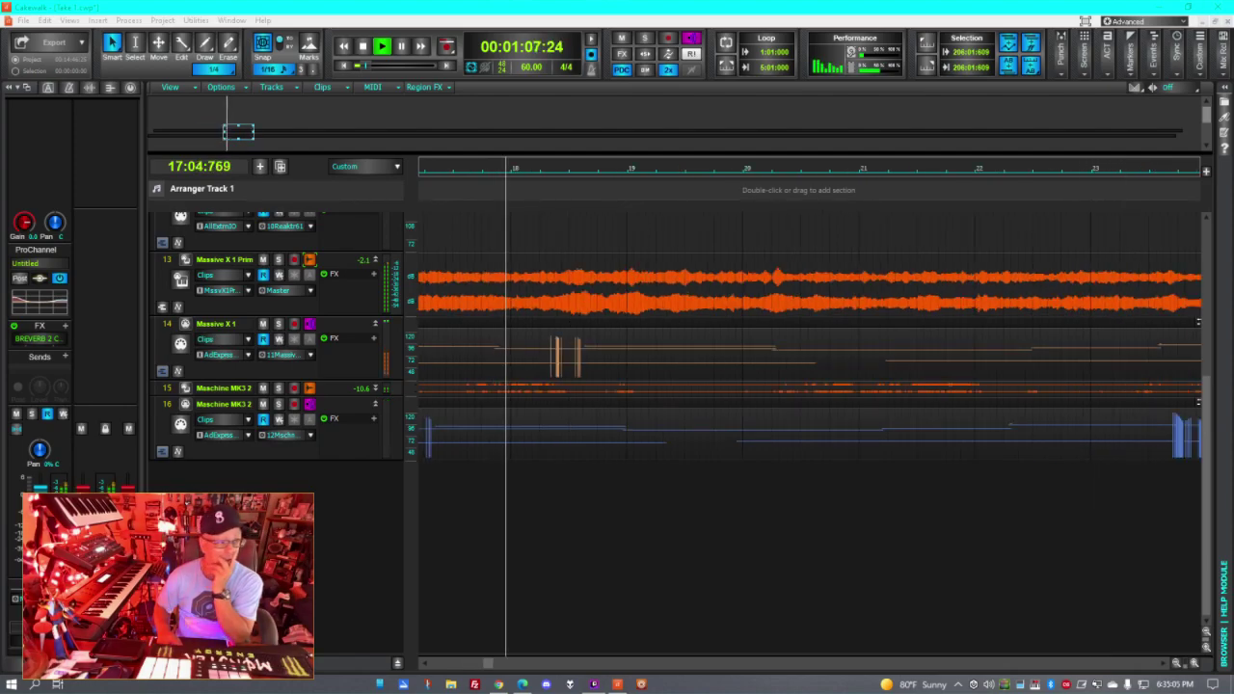
click(22, 19)
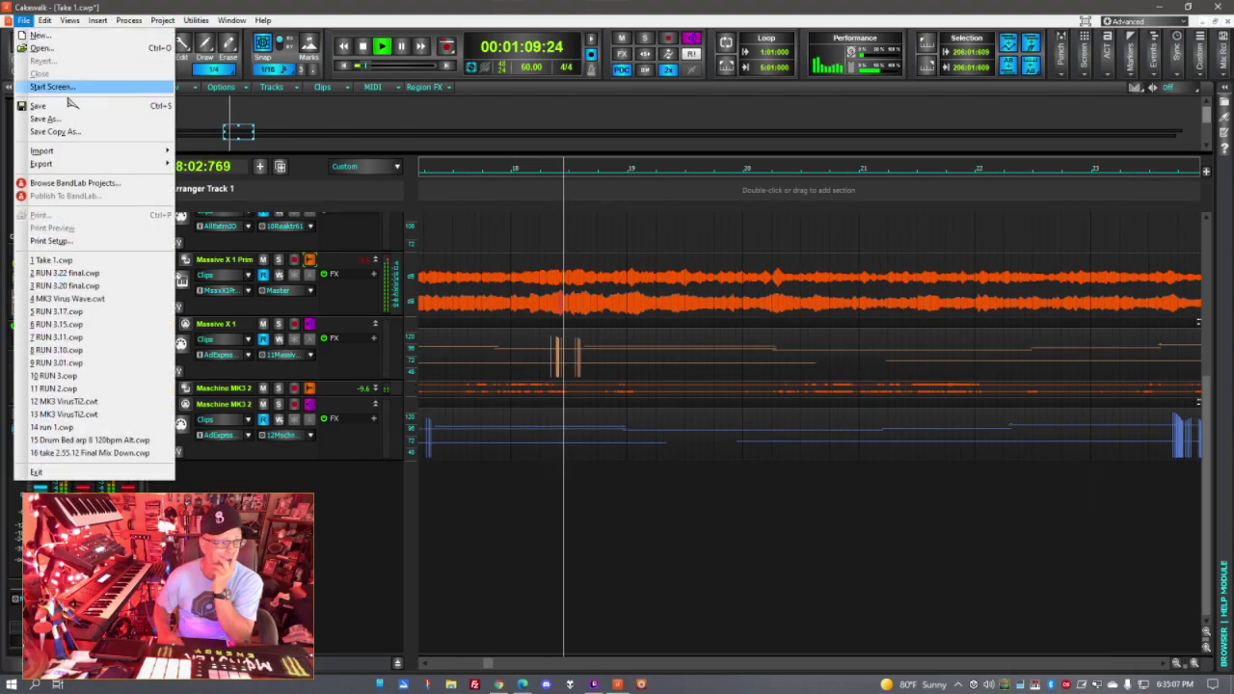
click(77, 120)
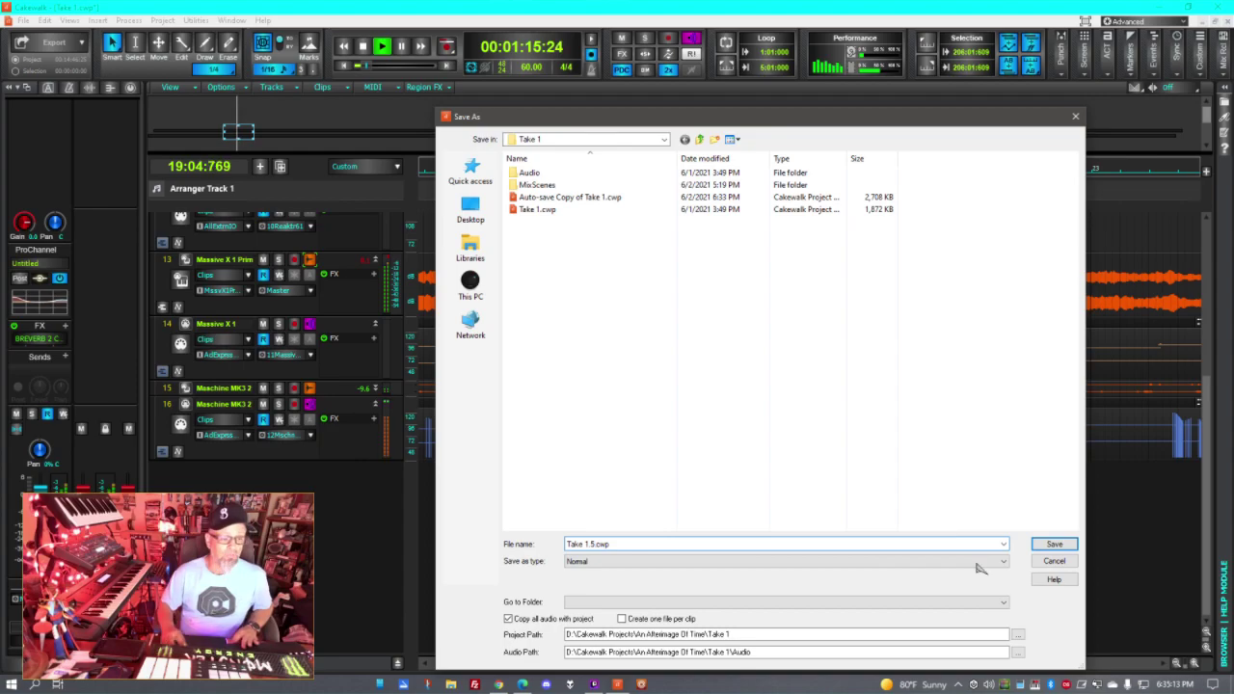
click(1055, 545)
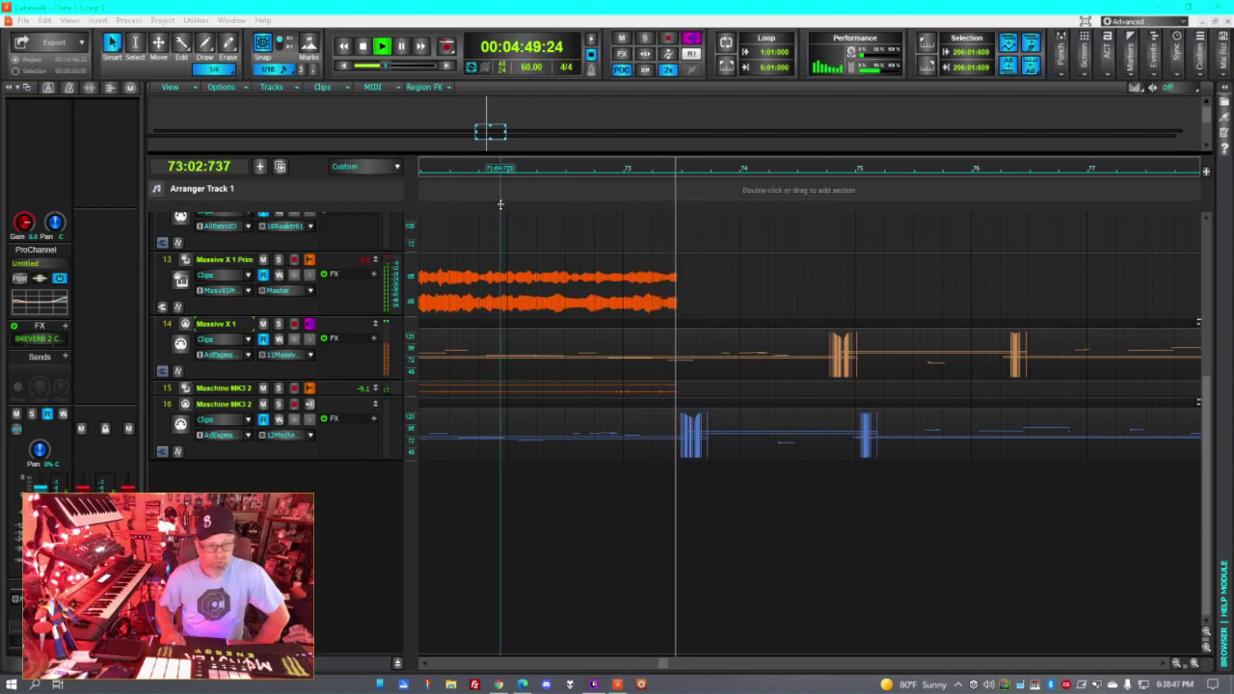
- Stop playback and save the current project
click(364, 46)
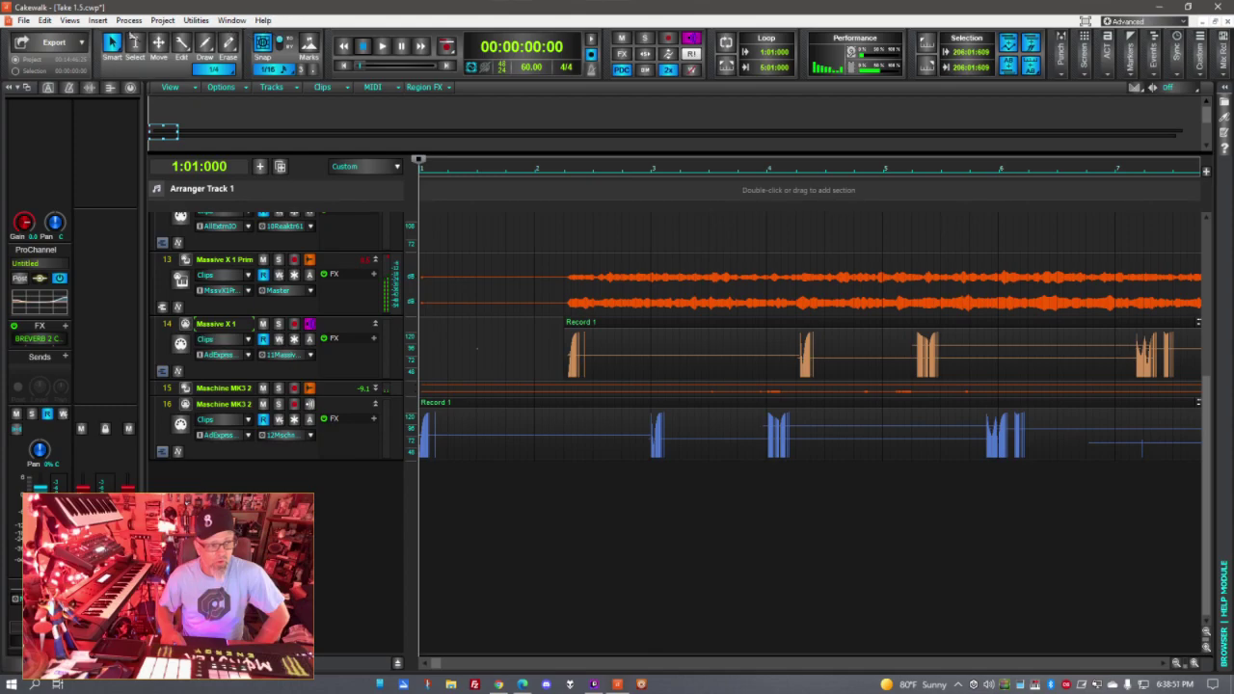
click(22, 20)
click(59, 112)
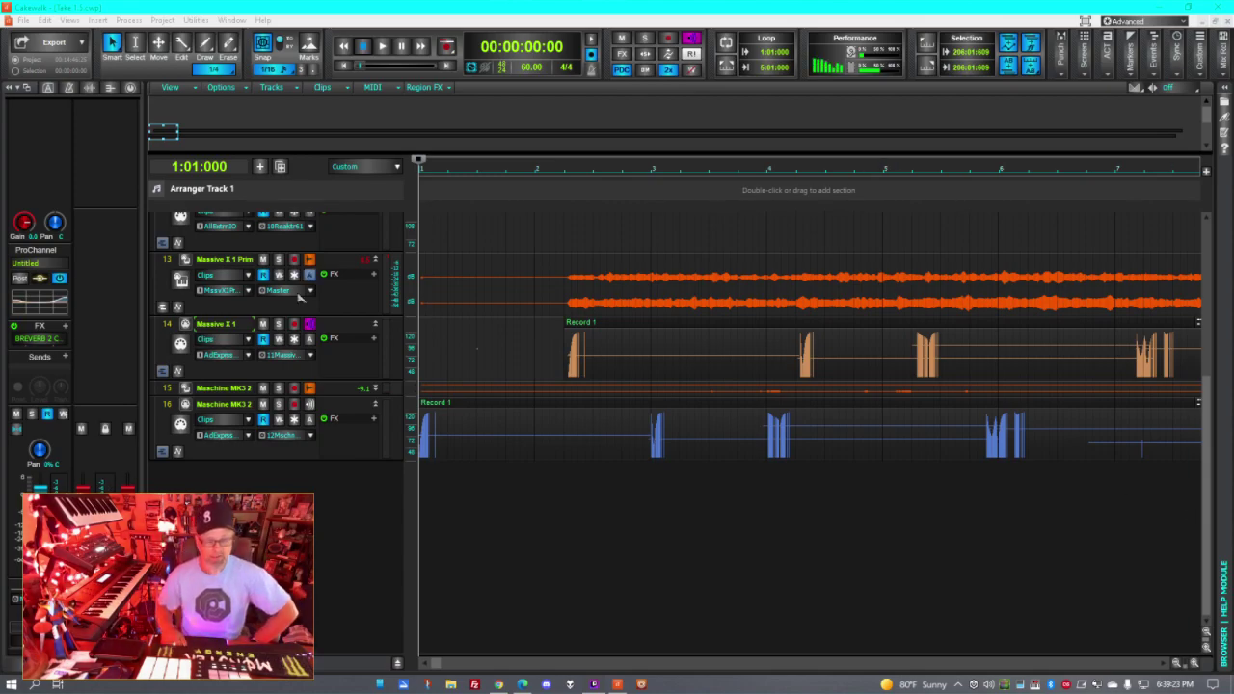
scroll(592, 335, up, 5)
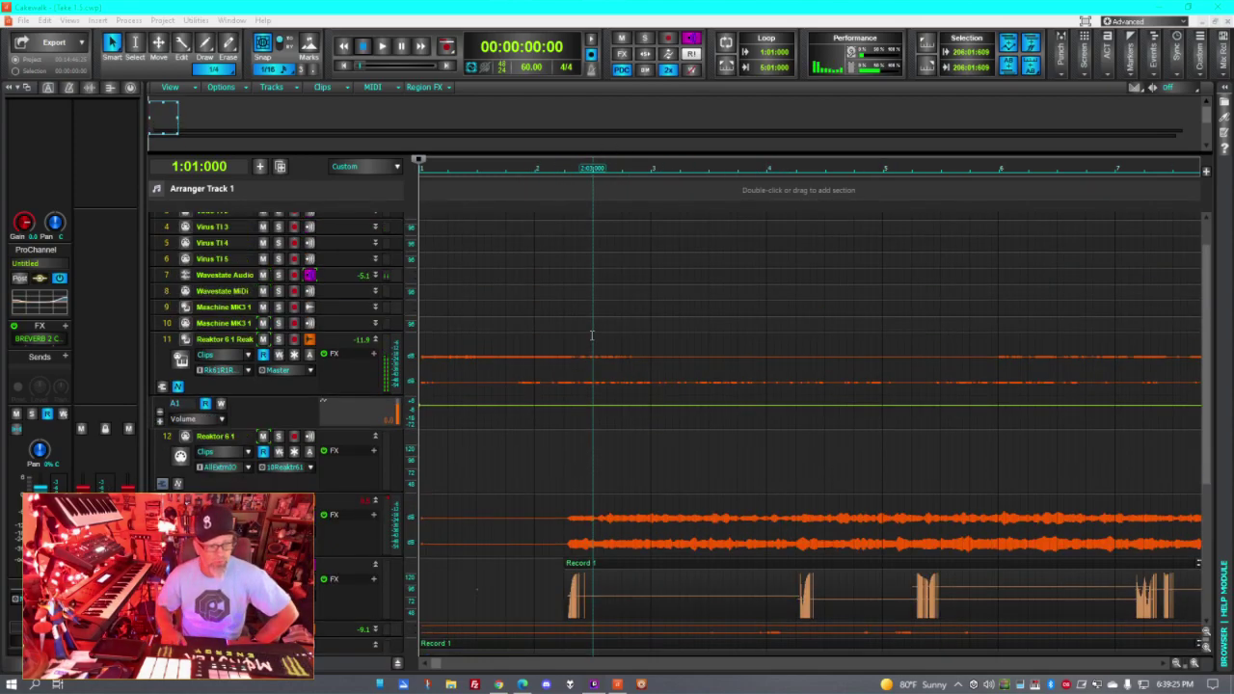
scroll(592, 335, up, 1)
scroll(606, 329, down, 5)
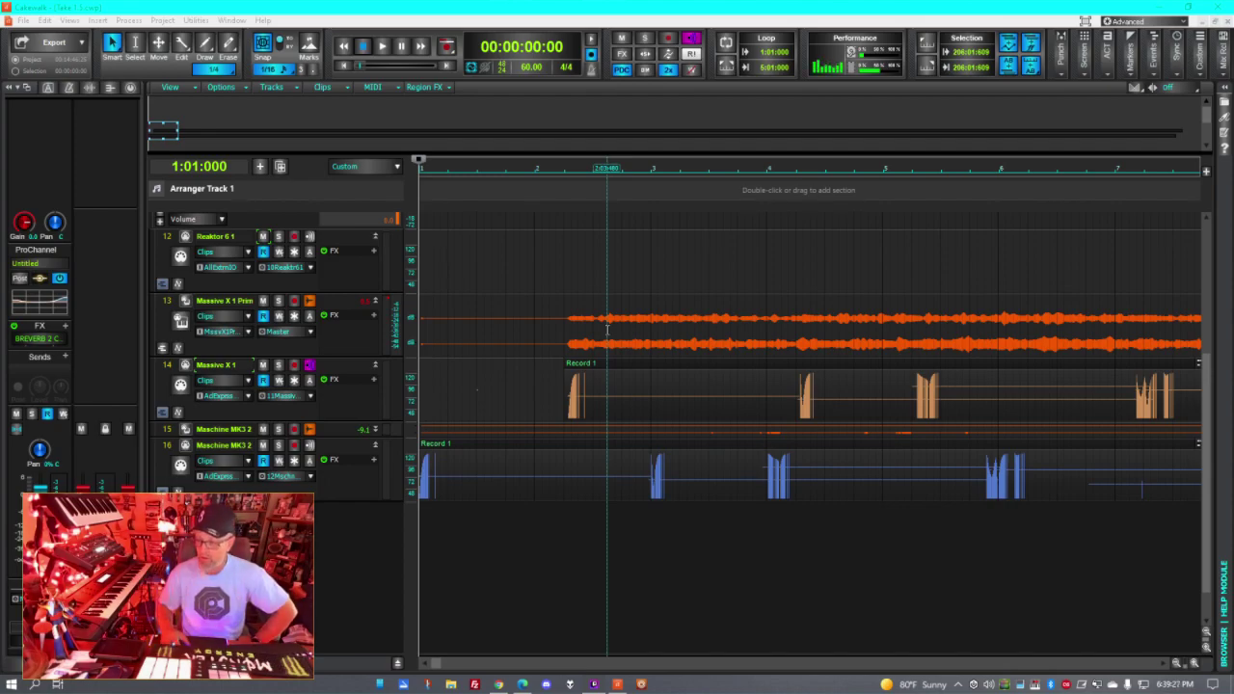
scroll(733, 434, up, 5)
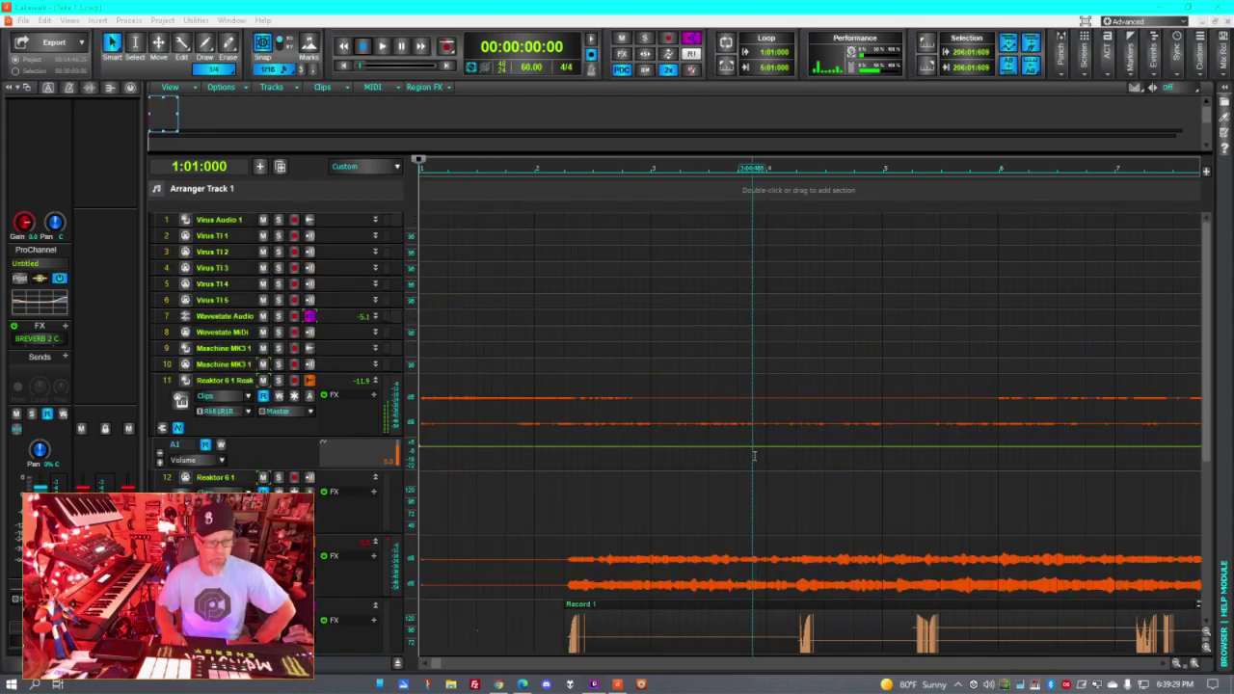